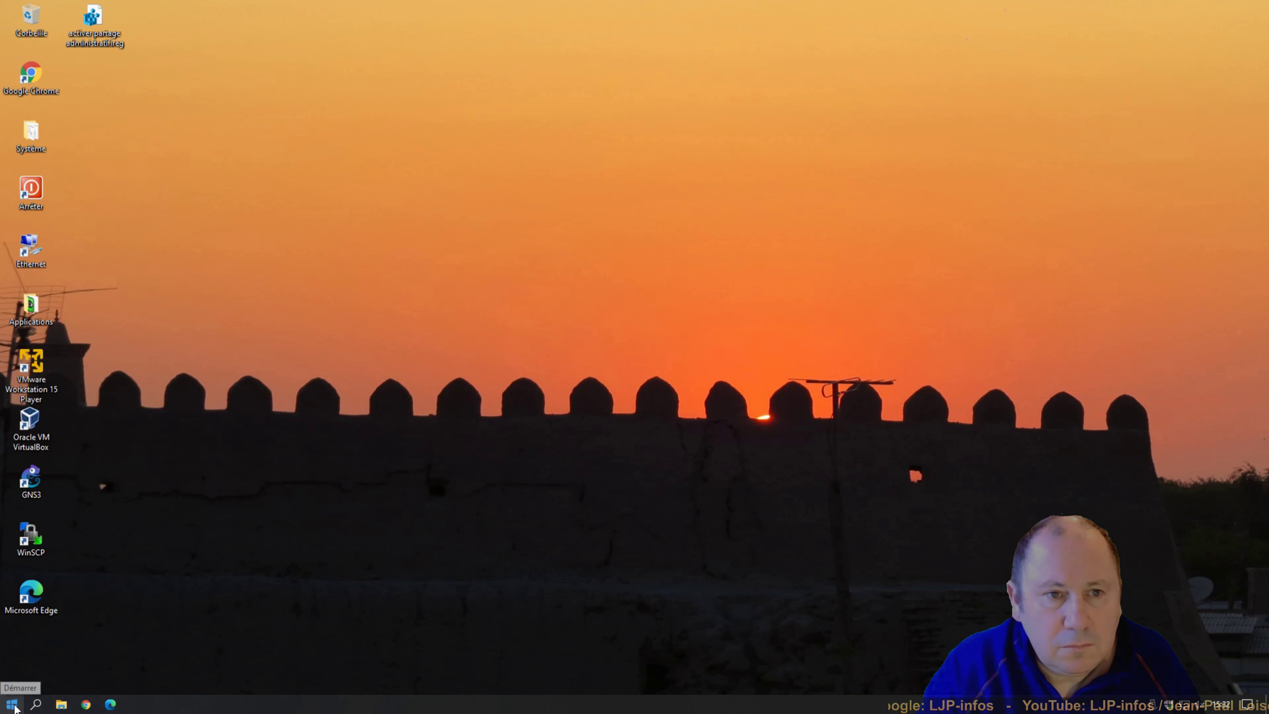
Launch the Registry Editor by running regedit, allow it to make changes to the device, and reposition its window
{"action": "right_click", "coordinate": [17, 706]}
{"action": "left_click", "coordinate": [51, 642]}
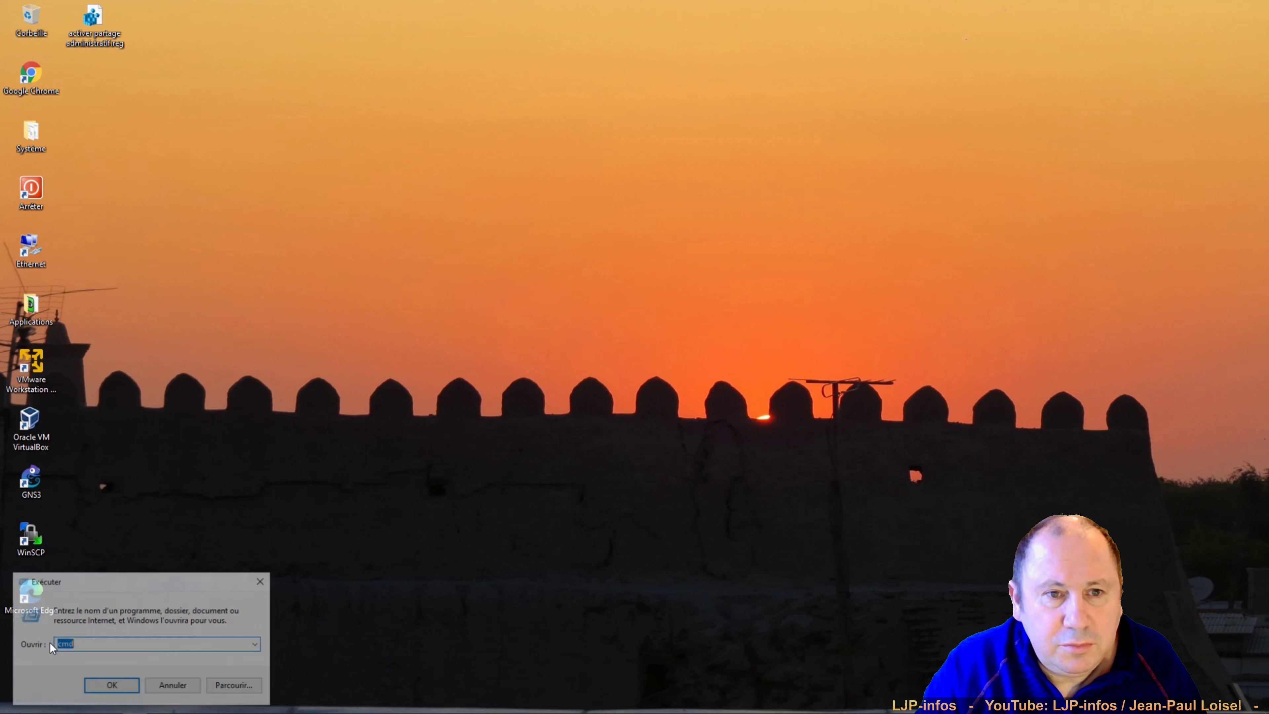
{"action": "type", "text": "rege"}
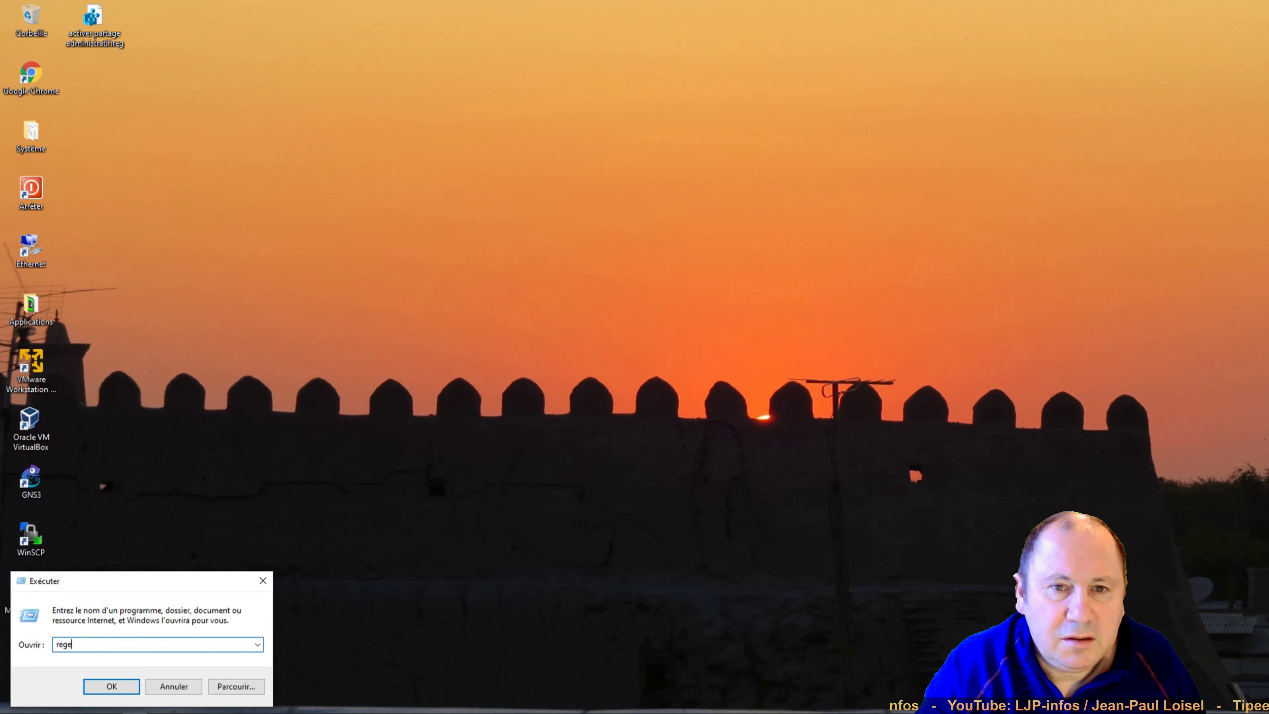
{"action": "type", "text": "dit"}
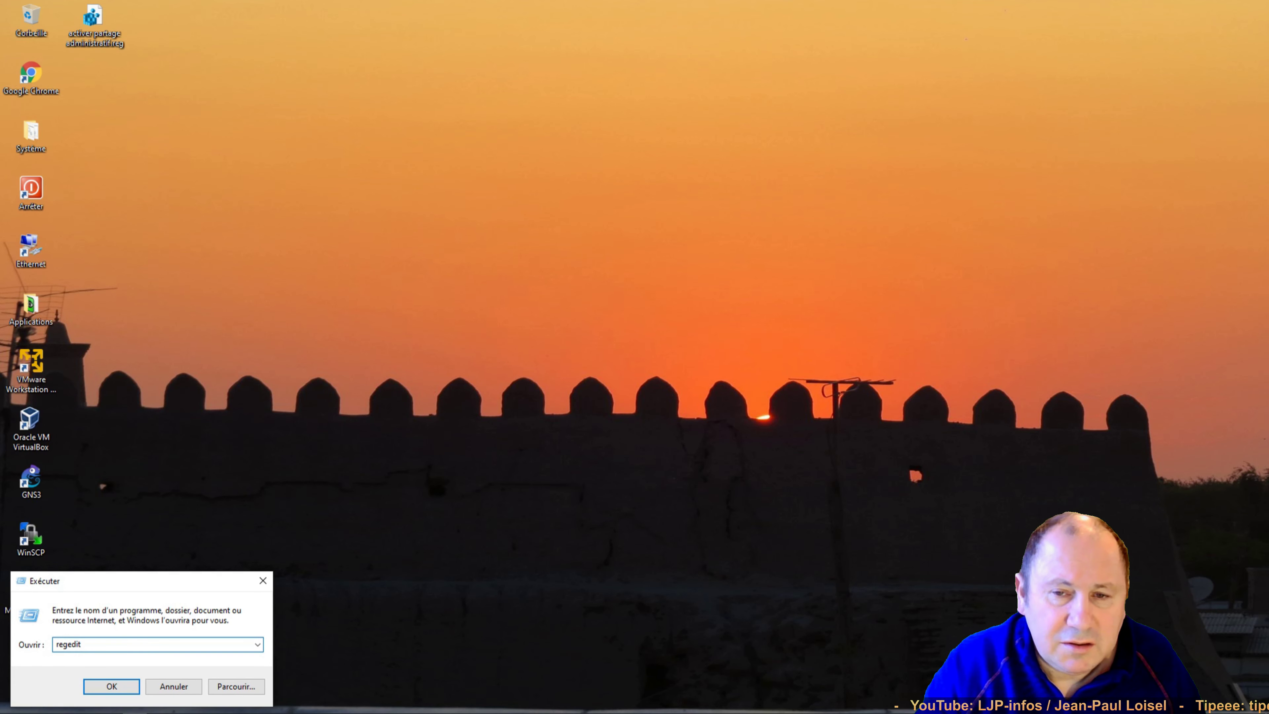
{"action": "key", "text": "Return"}
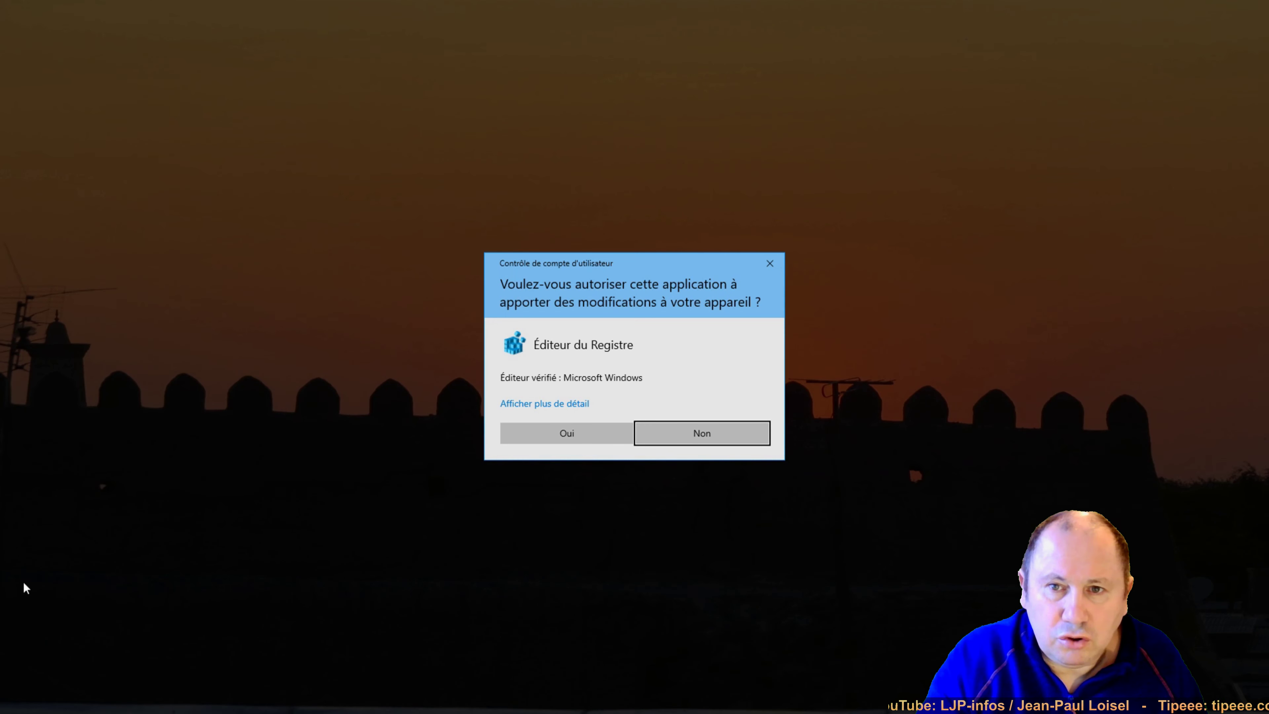
{"action": "left_click", "coordinate": [578, 435]}
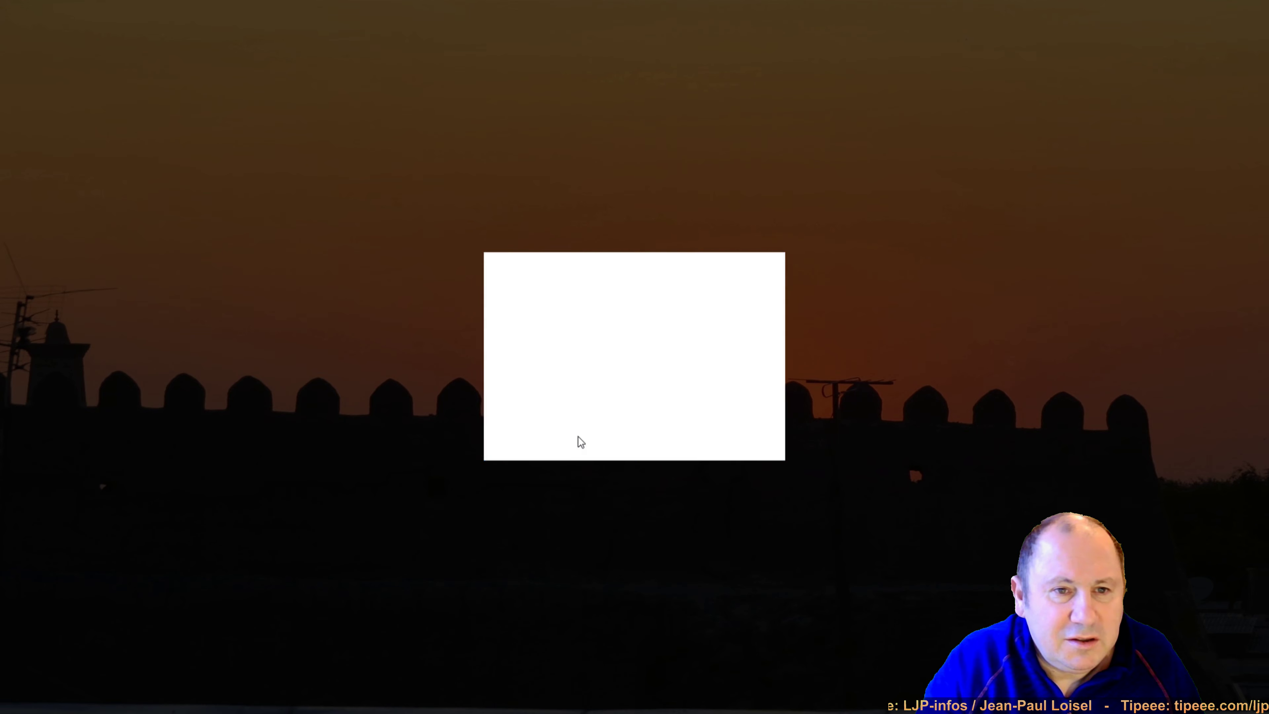
{"action": "left_click_drag", "start_coordinate": [329, 114], "coordinate": [391, 40]}
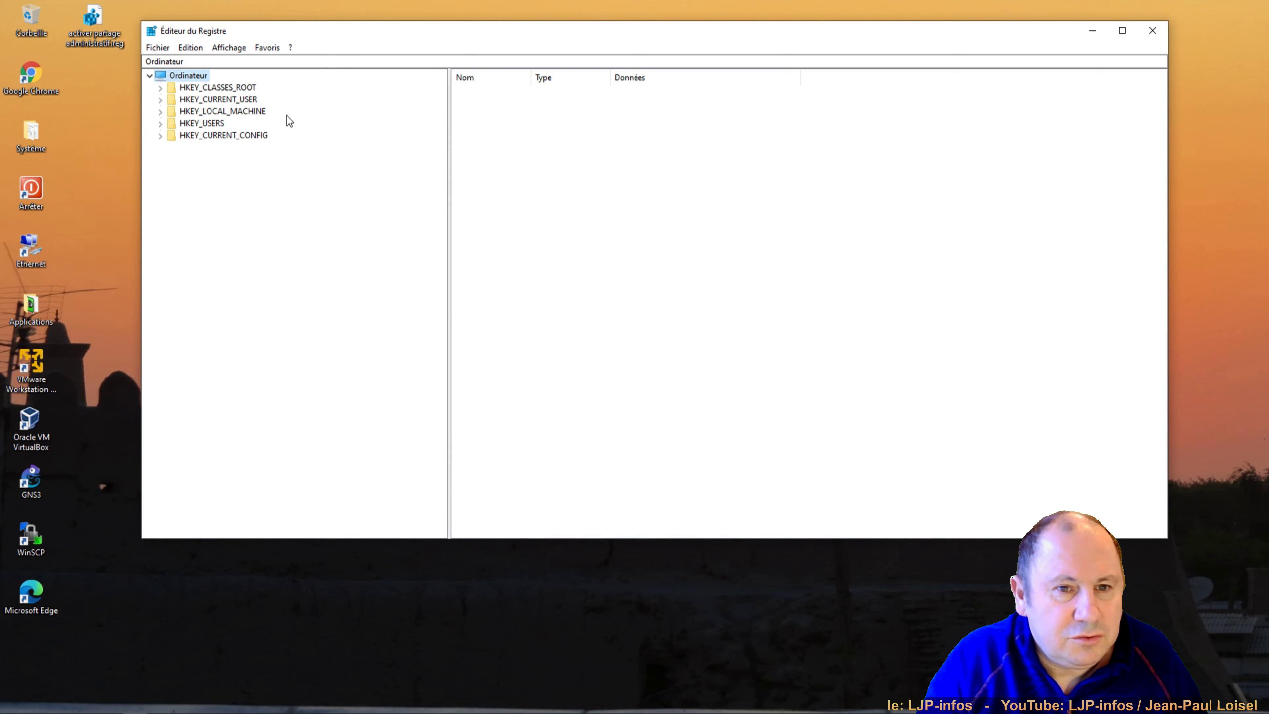
Expand the HKEY_CLASSES_ROOT hive and look through its subkeys
{"action": "left_click", "coordinate": [160, 87]}
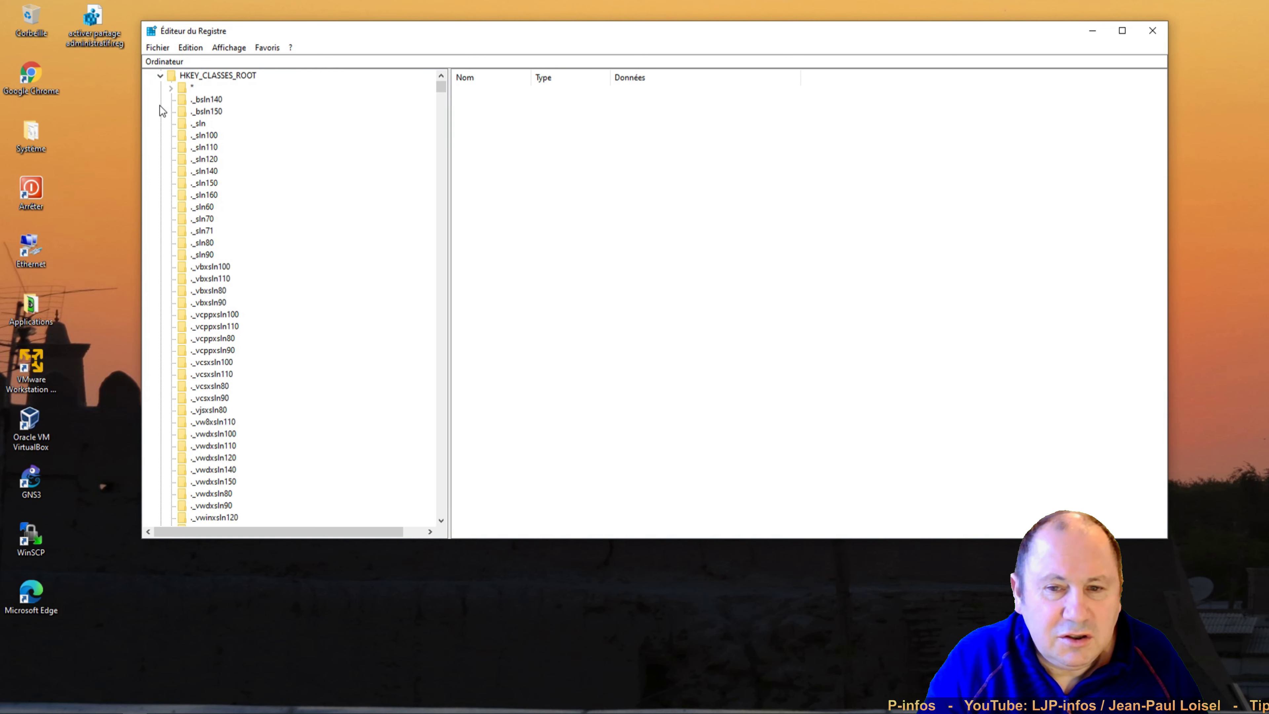
{"action": "scroll", "coordinate": [182, 381], "scroll_direction": "down", "scroll_amount": 3}
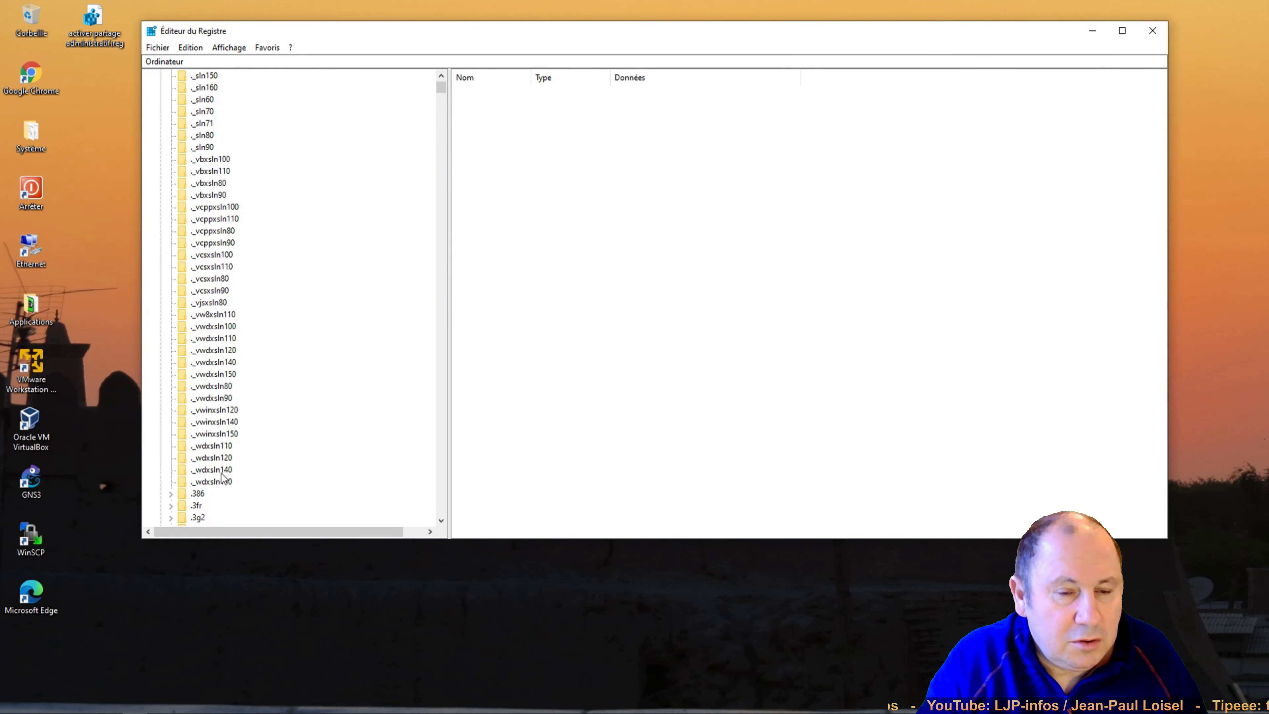
Shorten the Registry Editor window and open the desktop file "activer partage administratif.reg" for editing in Notepad, placed below it
{"action": "left_click_drag", "start_coordinate": [448, 543], "coordinate": [420, 300]}
{"action": "left_click", "coordinate": [100, 30]}
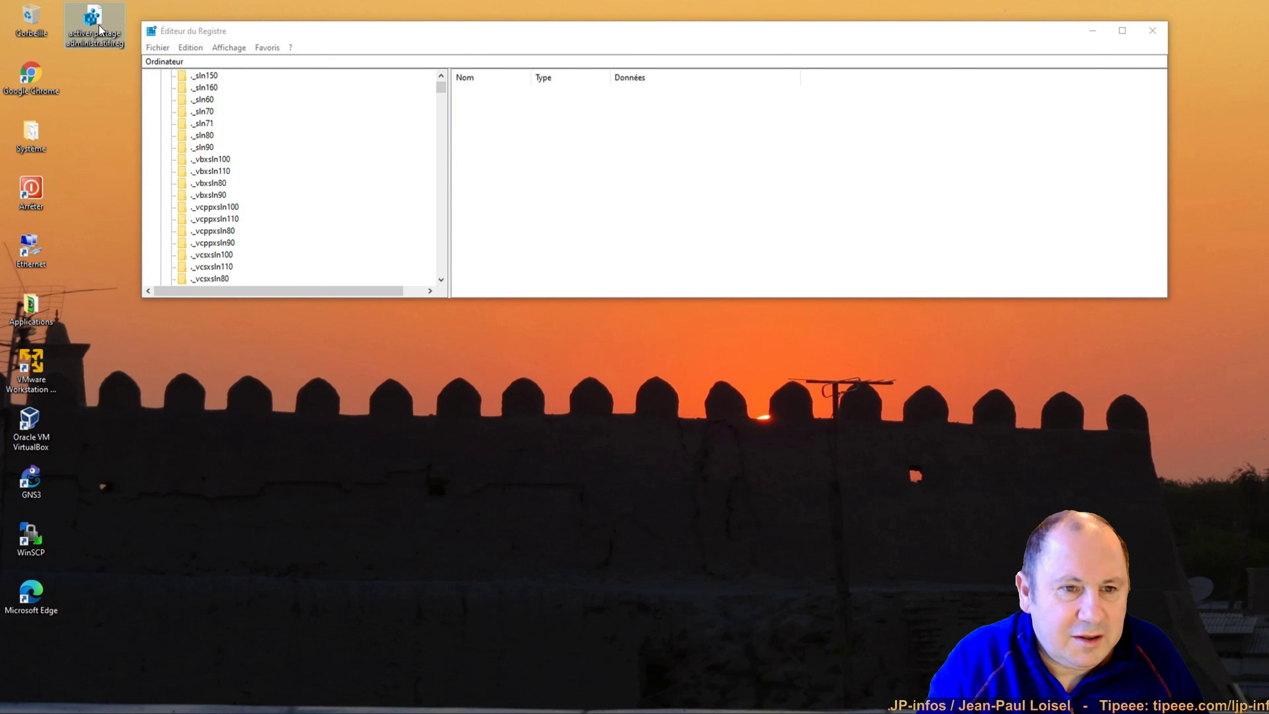
{"action": "right_click", "coordinate": [100, 29]}
{"action": "left_click", "coordinate": [147, 50]}
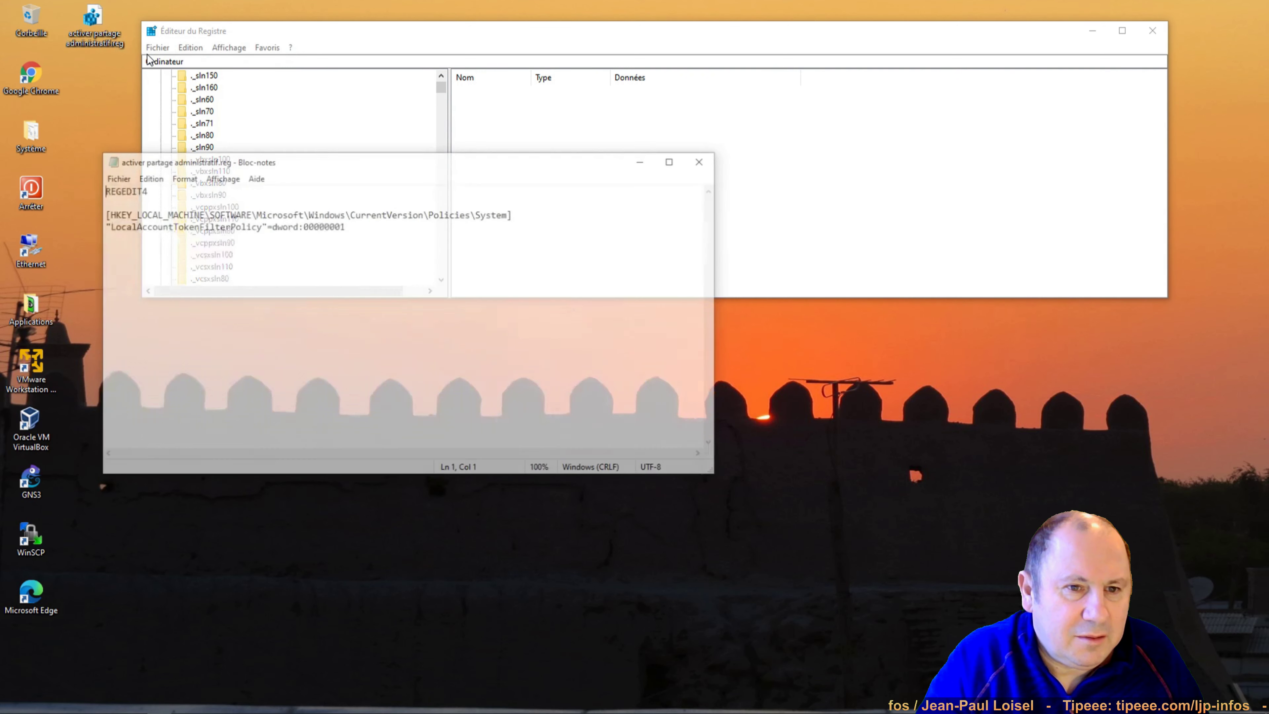
{"action": "left_click_drag", "start_coordinate": [245, 167], "coordinate": [289, 332]}
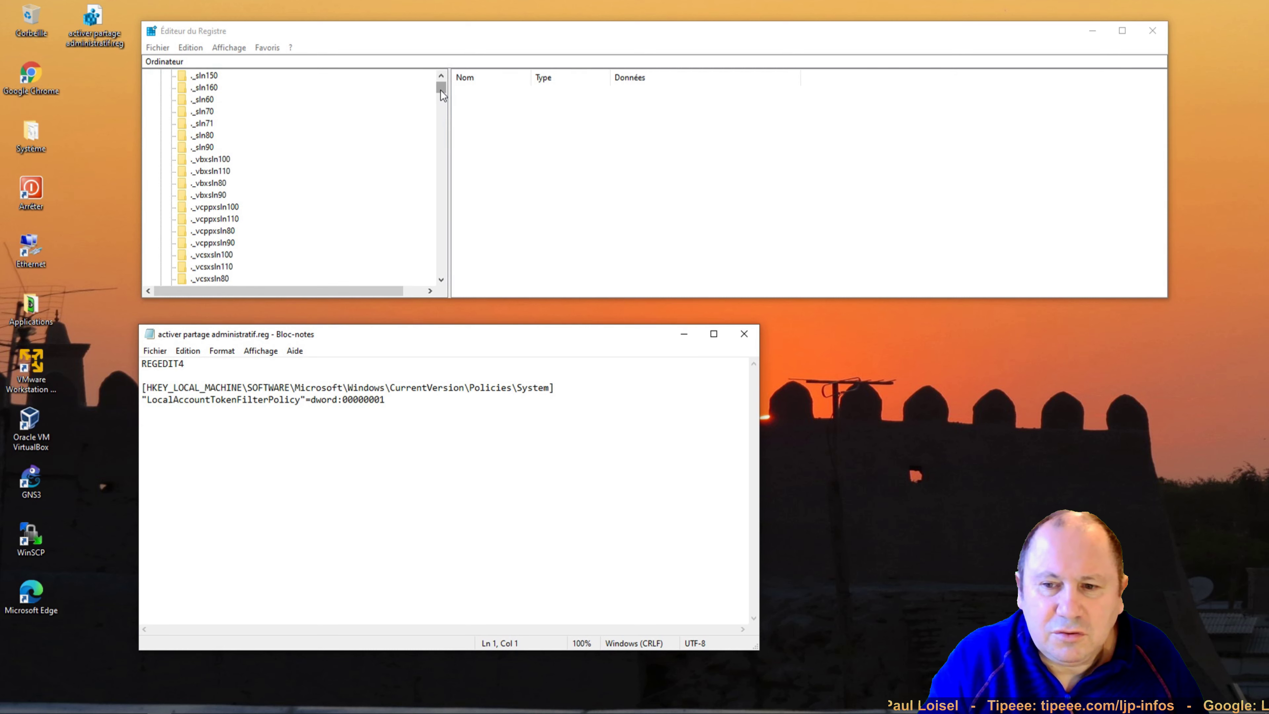
Collapse HKEY_CLASSES_ROOT in the registry tree and expand HKEY_LOCAL_MACHINE\SOFTWARE
{"action": "left_click", "coordinate": [441, 78]}
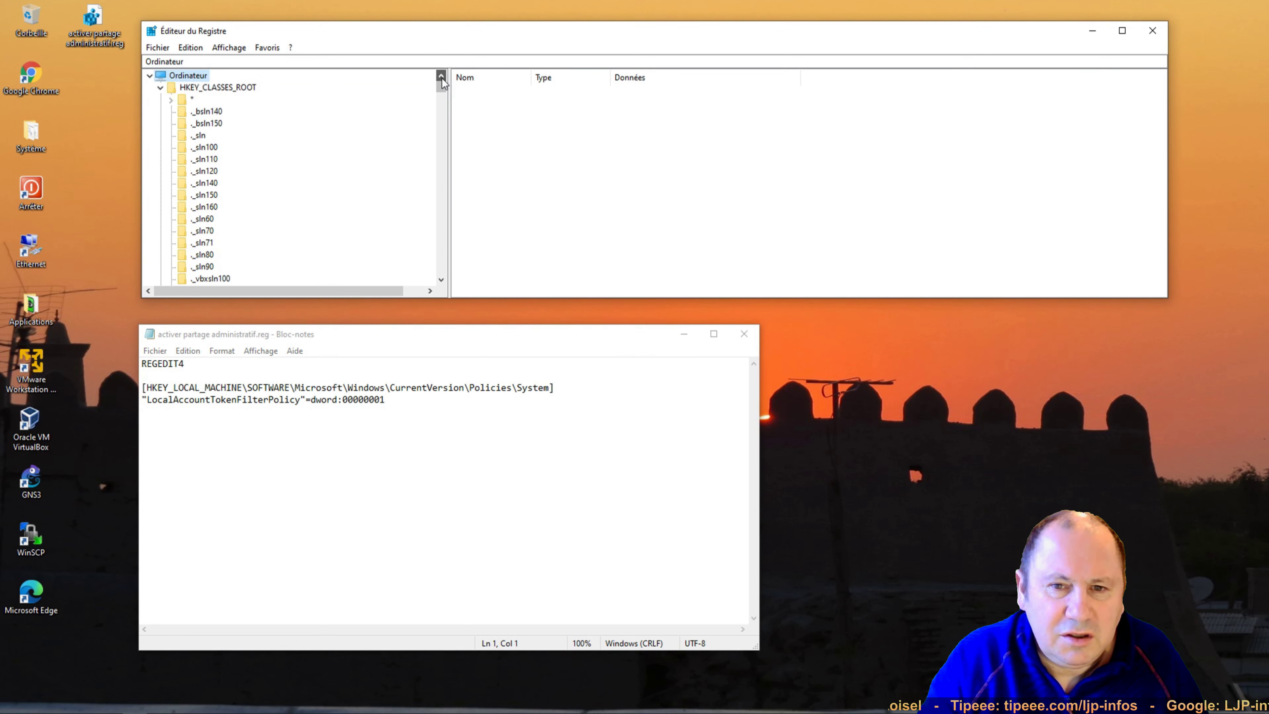
{"action": "left_click", "coordinate": [159, 88]}
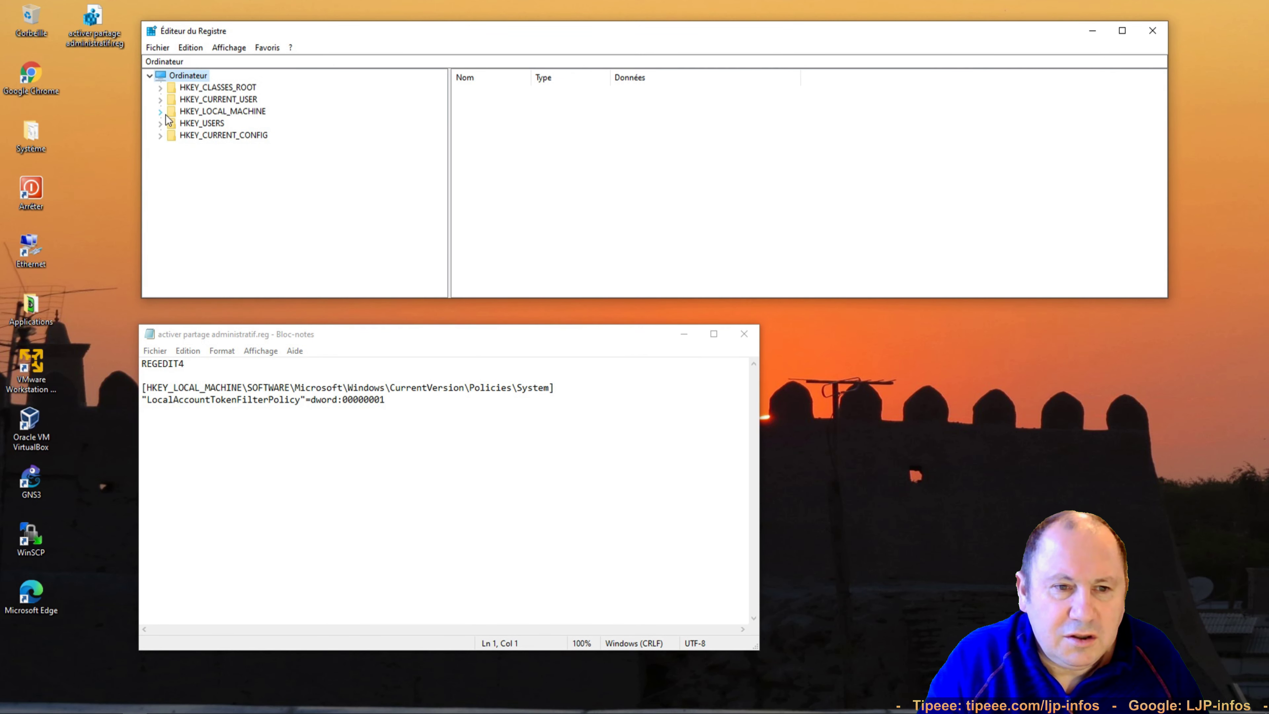
{"action": "left_click", "coordinate": [160, 111]}
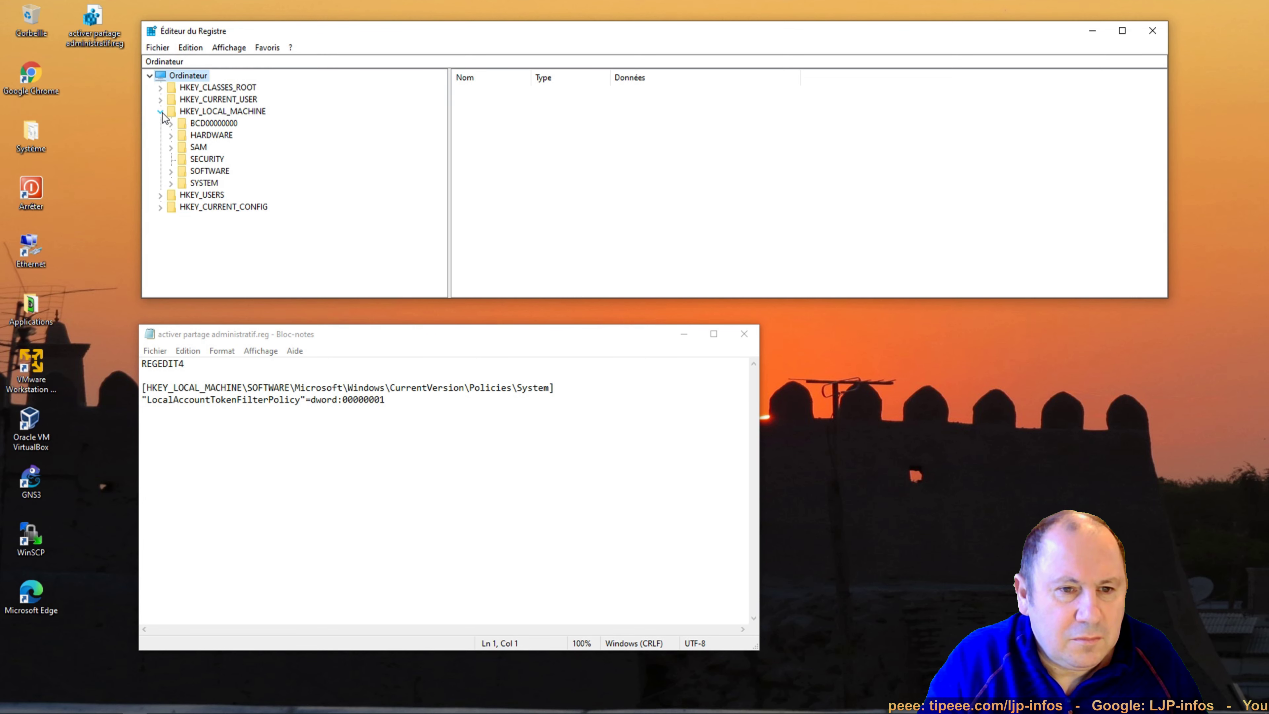
{"action": "left_click", "coordinate": [205, 171]}
{"action": "left_click", "coordinate": [171, 172]}
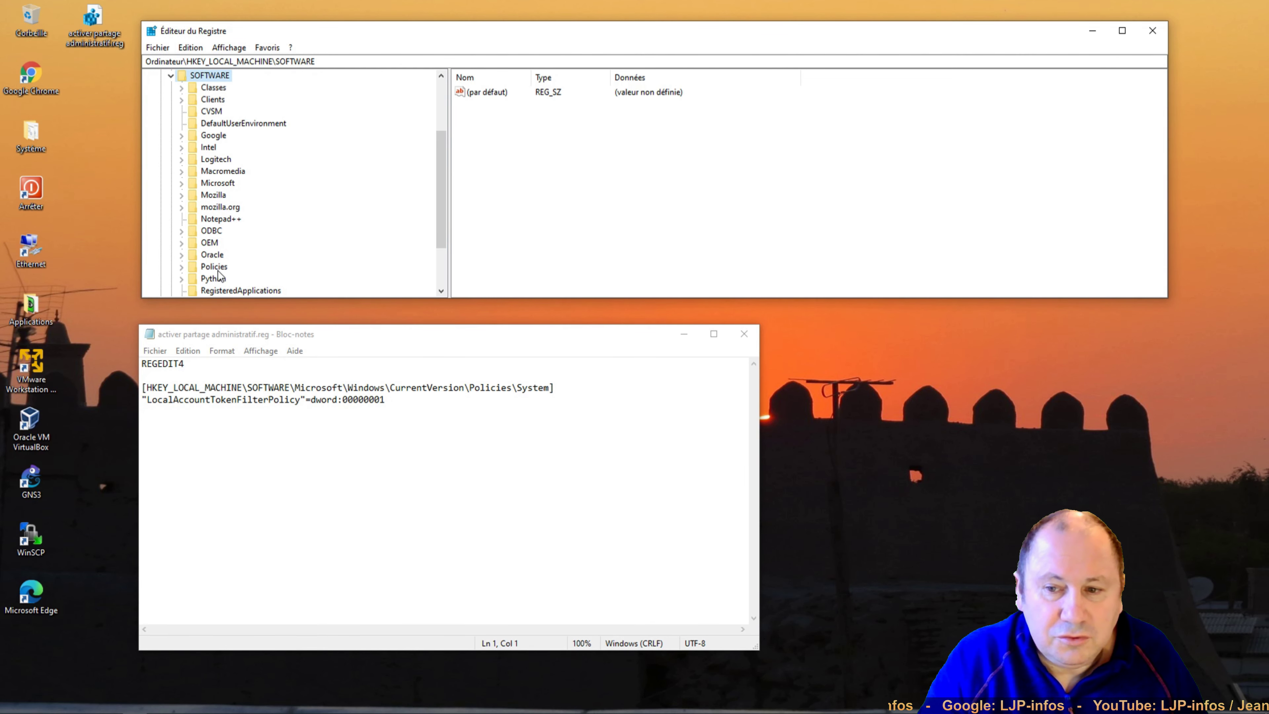
Expand the Microsoft key under SOFTWARE and navigate down to Windows\CurrentVersion
{"action": "scroll", "coordinate": [229, 270], "scroll_direction": "down", "scroll_amount": 1}
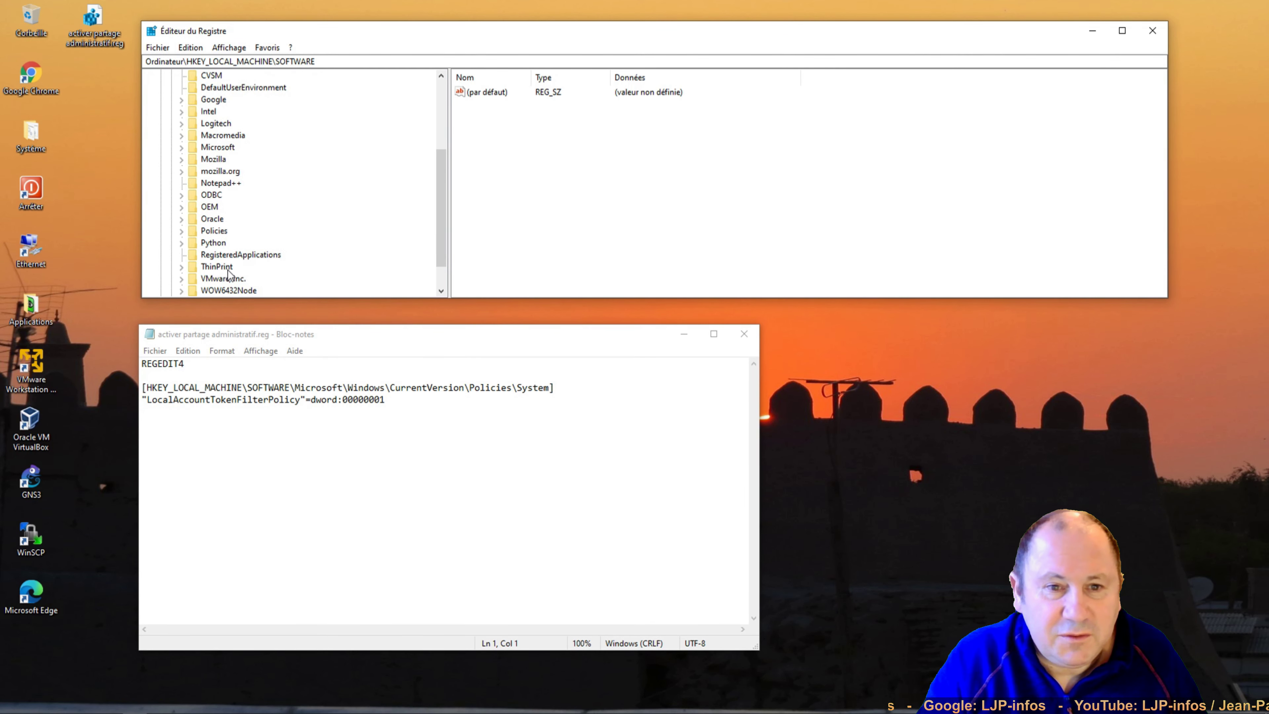
{"action": "left_click", "coordinate": [182, 147]}
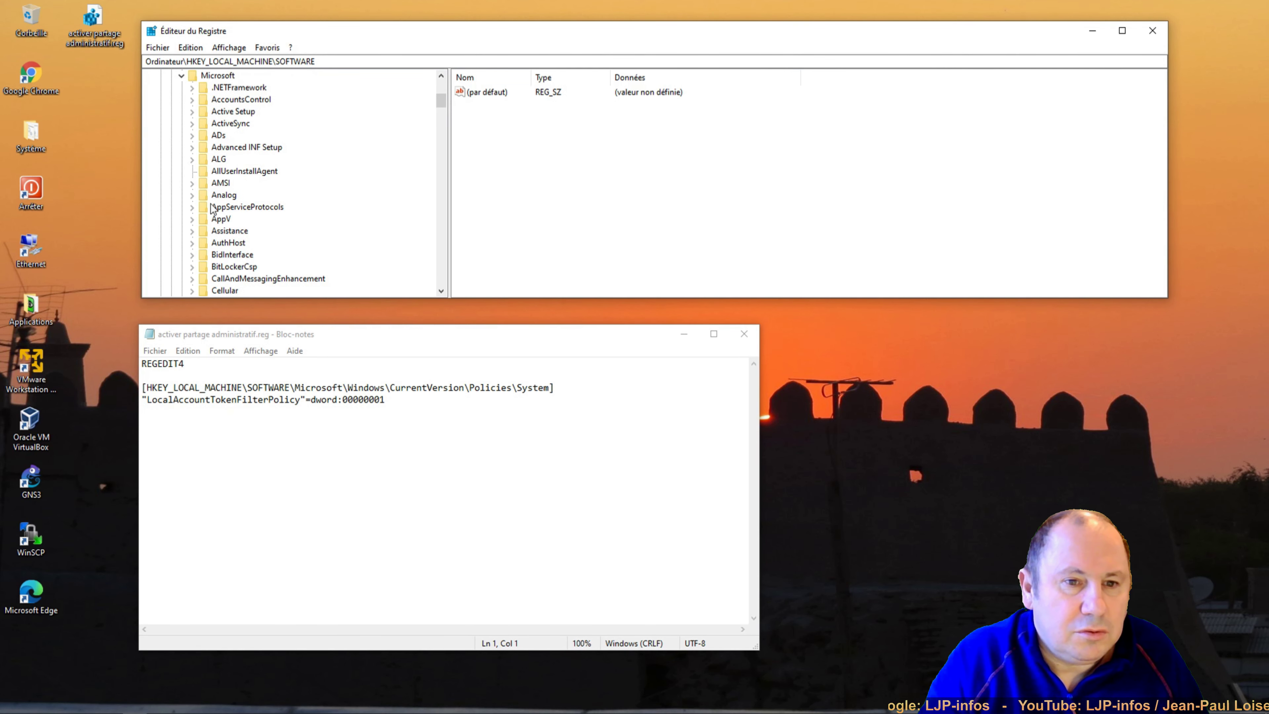
{"action": "scroll", "coordinate": [259, 257], "scroll_direction": "down", "scroll_amount": 2}
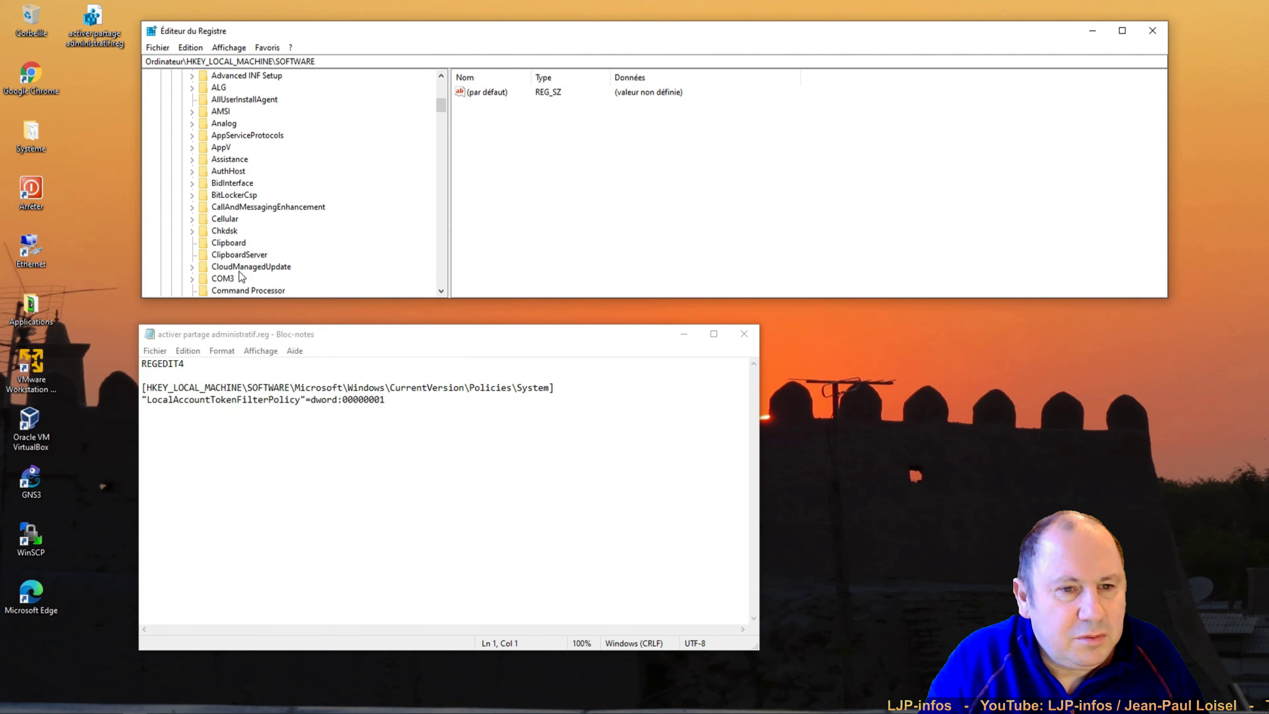
{"action": "scroll", "coordinate": [233, 283], "scroll_direction": "down", "scroll_amount": 1}
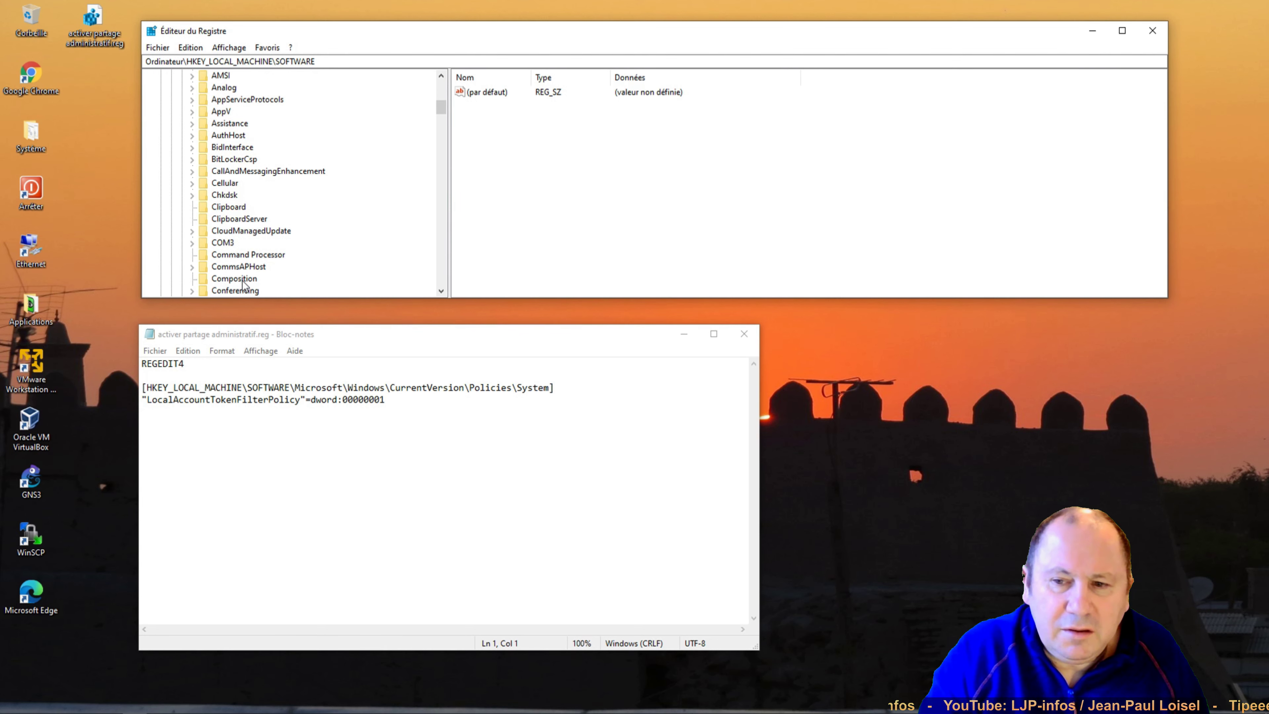
{"action": "scroll", "coordinate": [243, 284], "scroll_direction": "down", "scroll_amount": 1}
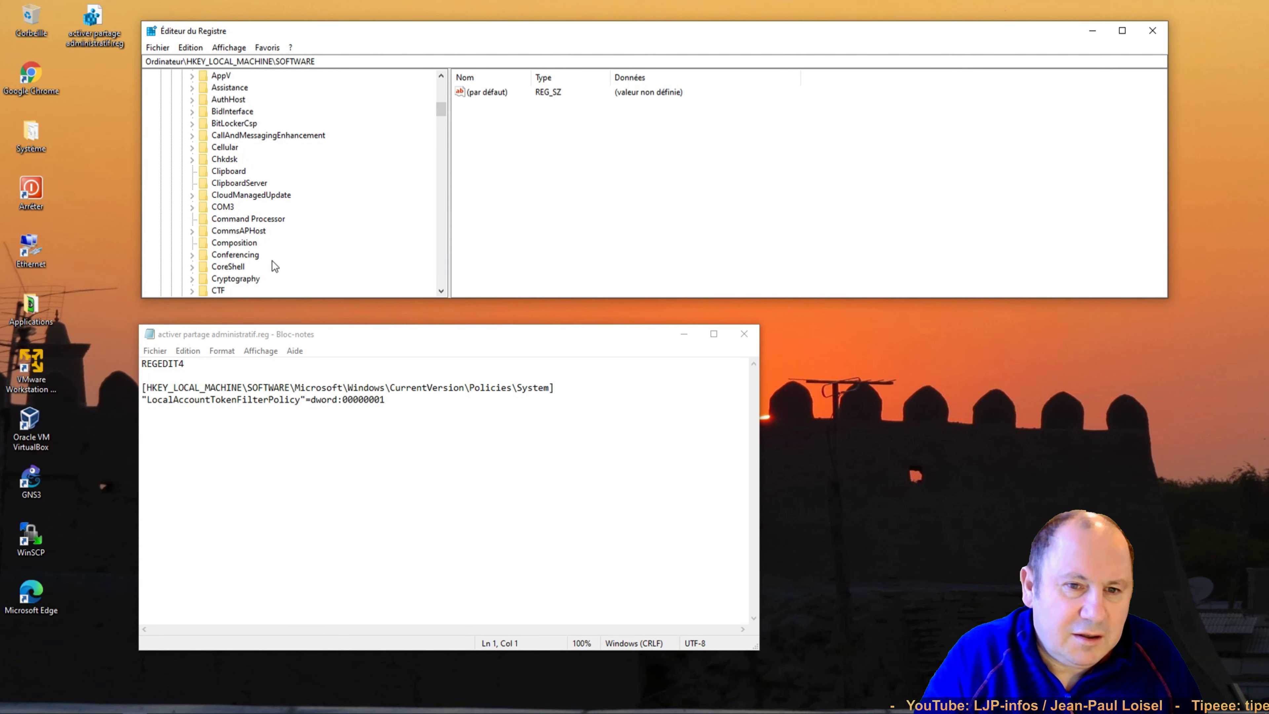
{"action": "scroll", "coordinate": [239, 249], "scroll_direction": "down", "scroll_amount": 3}
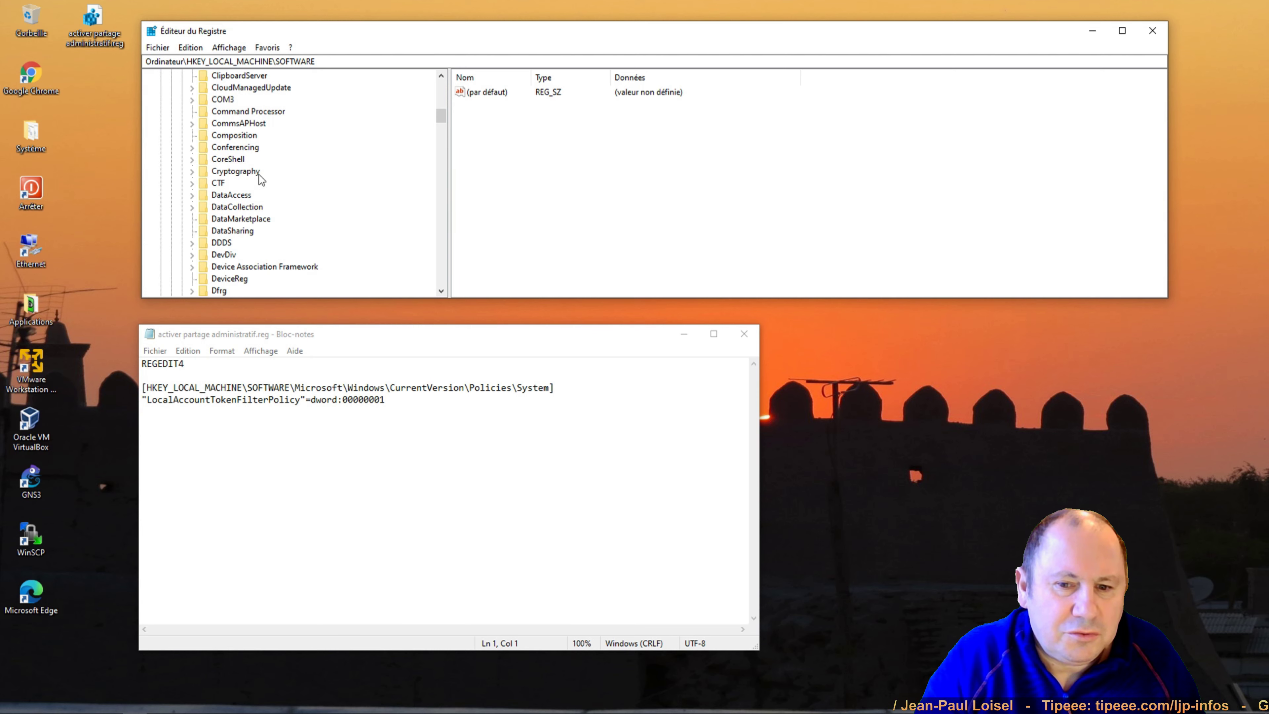
{"action": "scroll", "coordinate": [263, 194], "scroll_direction": "down", "scroll_amount": 2}
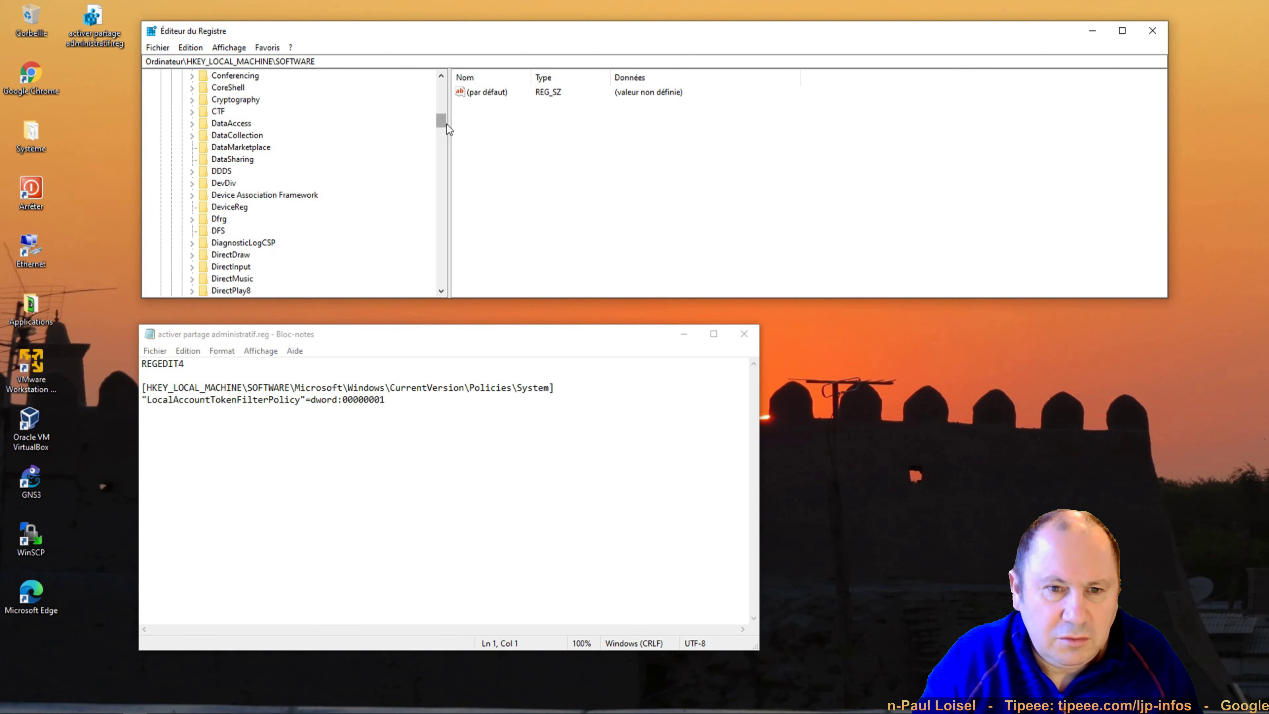
{"action": "left_click_drag", "start_coordinate": [445, 124], "coordinate": [433, 257]}
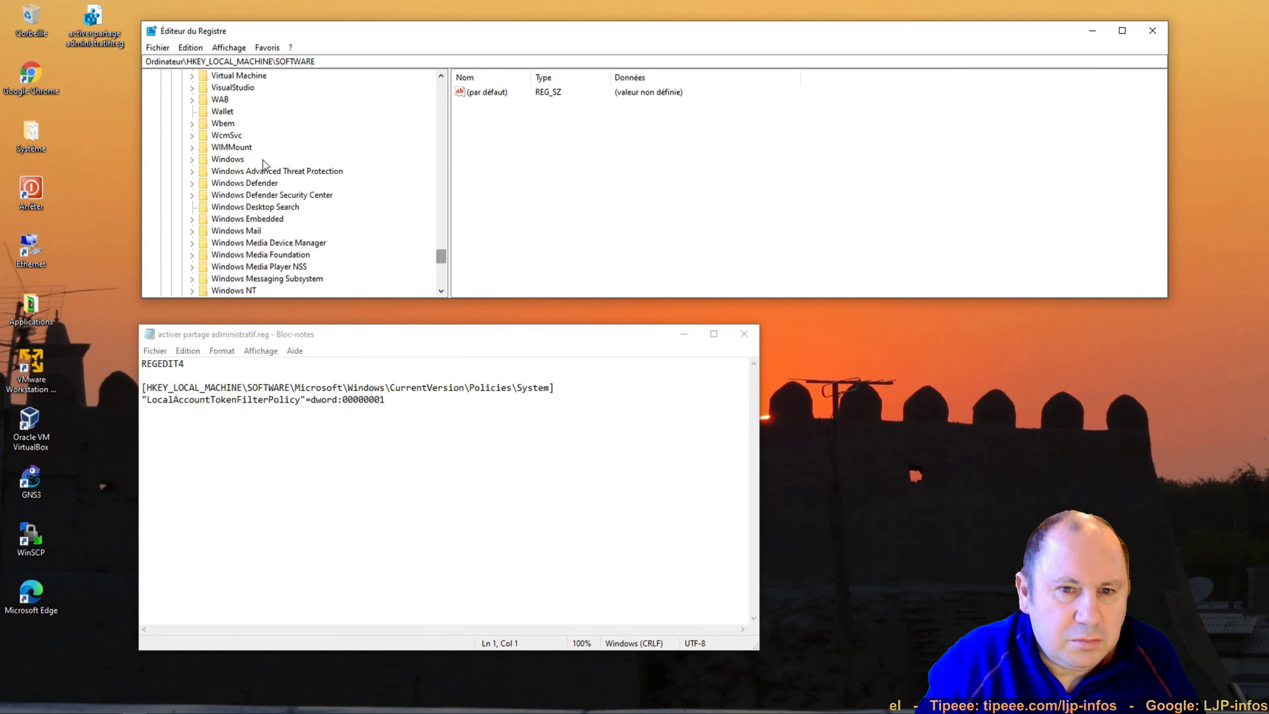
{"action": "double_click", "coordinate": [228, 159]}
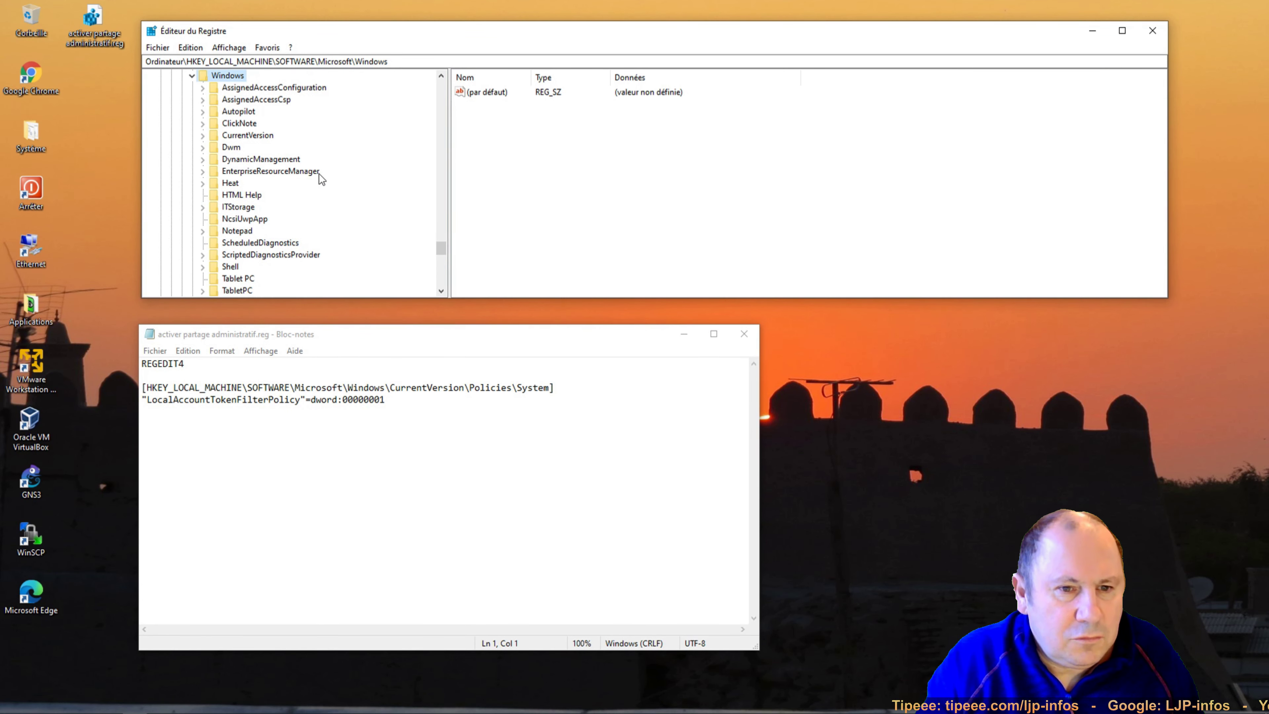
{"action": "double_click", "coordinate": [266, 136]}
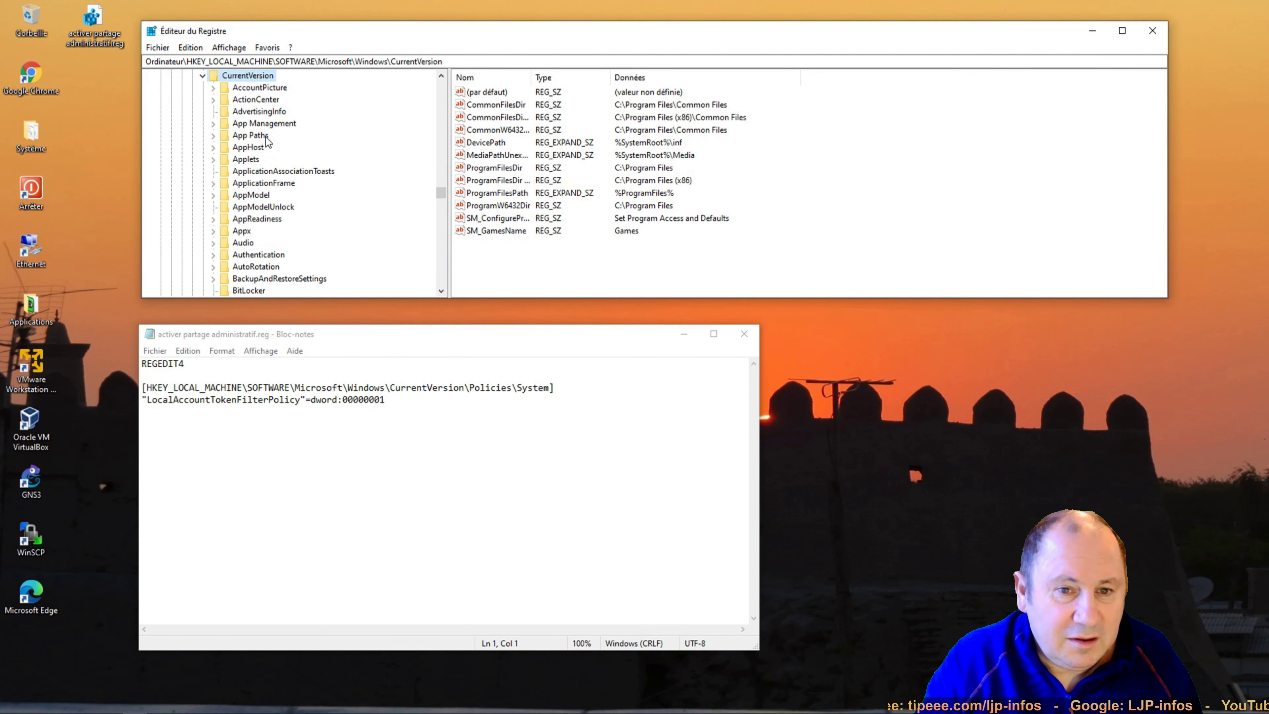
Open the Policies\System key under CurrentVersion and check its values for LocalAccountTokenFilterPolicy
{"action": "scroll", "coordinate": [276, 233], "scroll_direction": "down", "scroll_amount": 7}
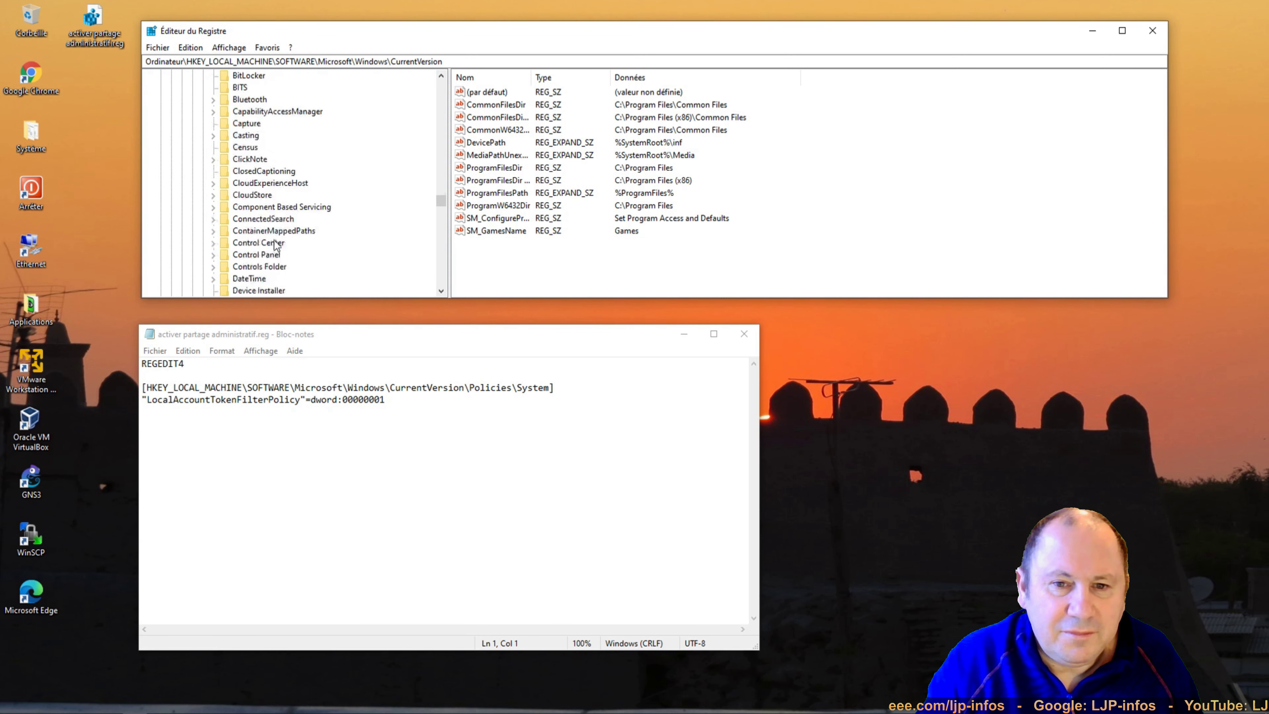
{"action": "left_click_drag", "start_coordinate": [440, 202], "coordinate": [439, 237]}
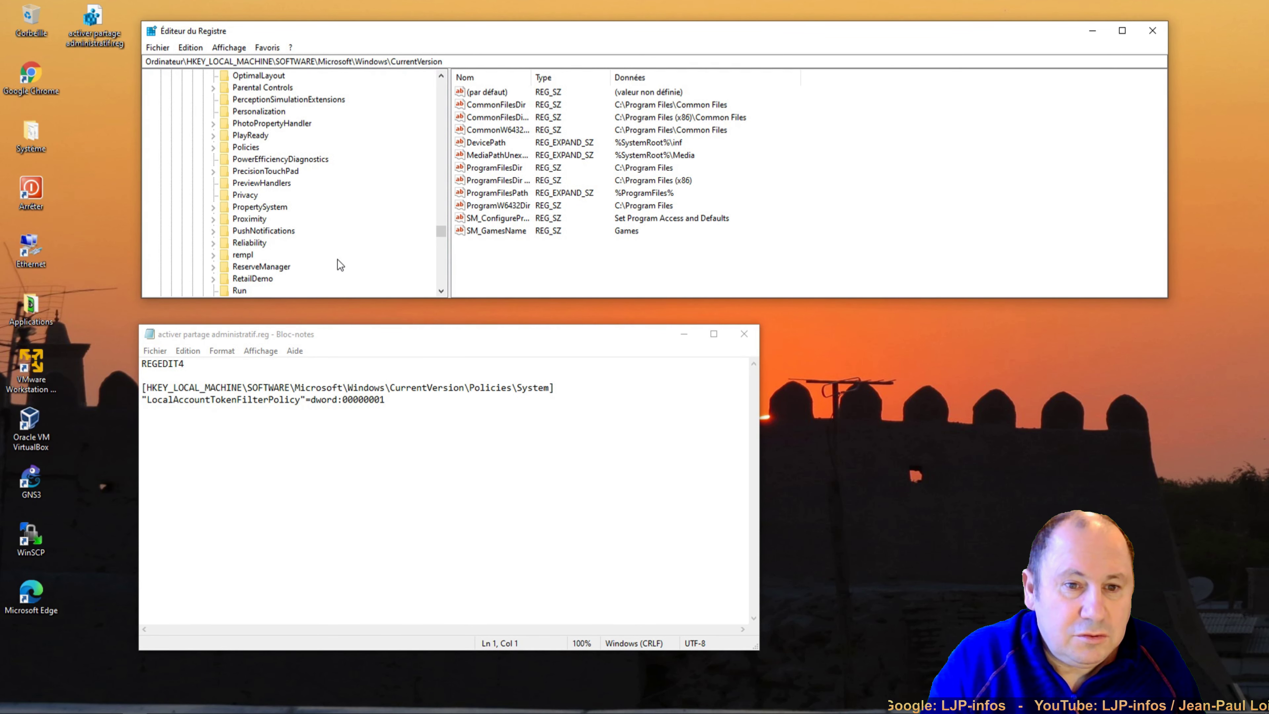
{"action": "double_click", "coordinate": [246, 147]}
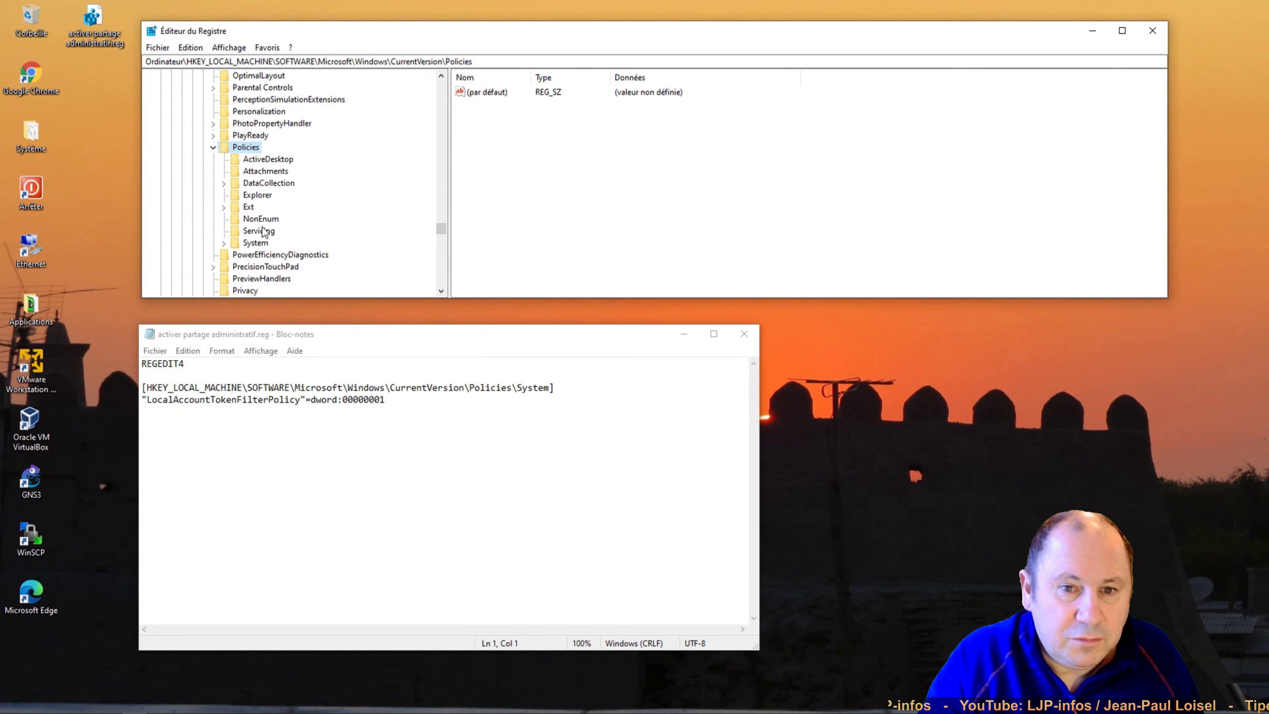
{"action": "double_click", "coordinate": [263, 243]}
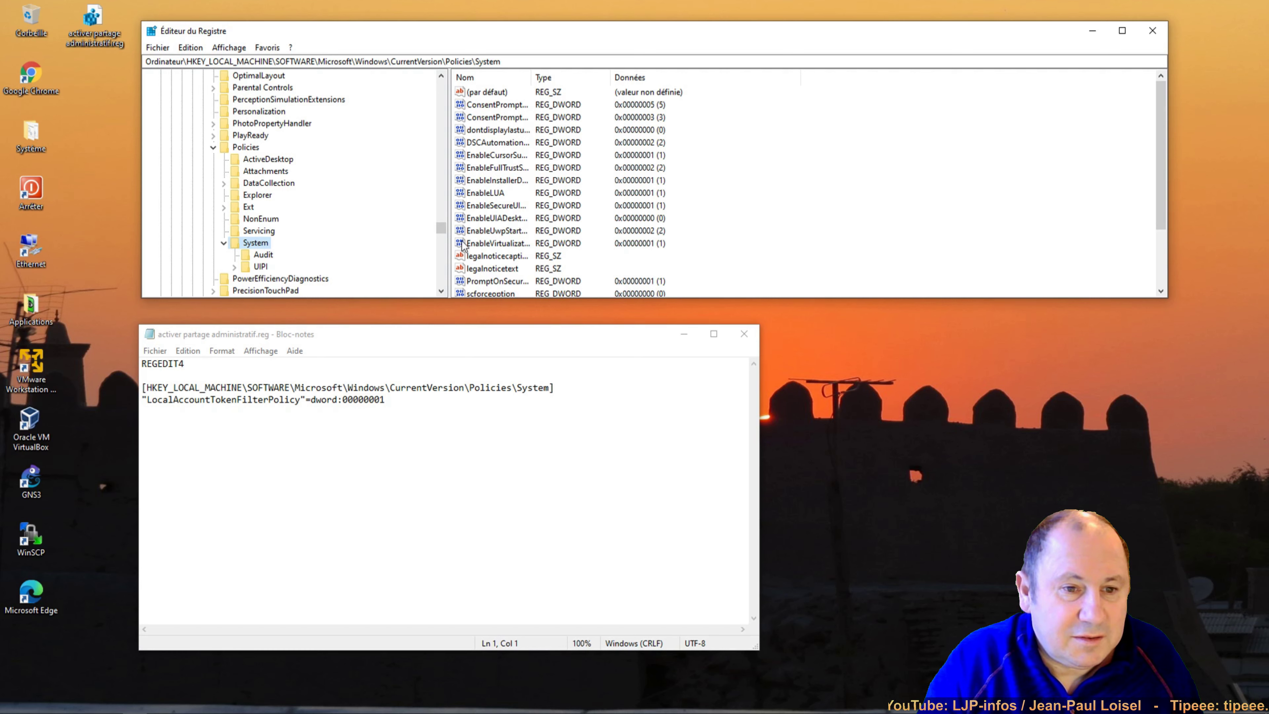
{"action": "scroll", "coordinate": [490, 270], "scroll_direction": "down", "scroll_amount": 1}
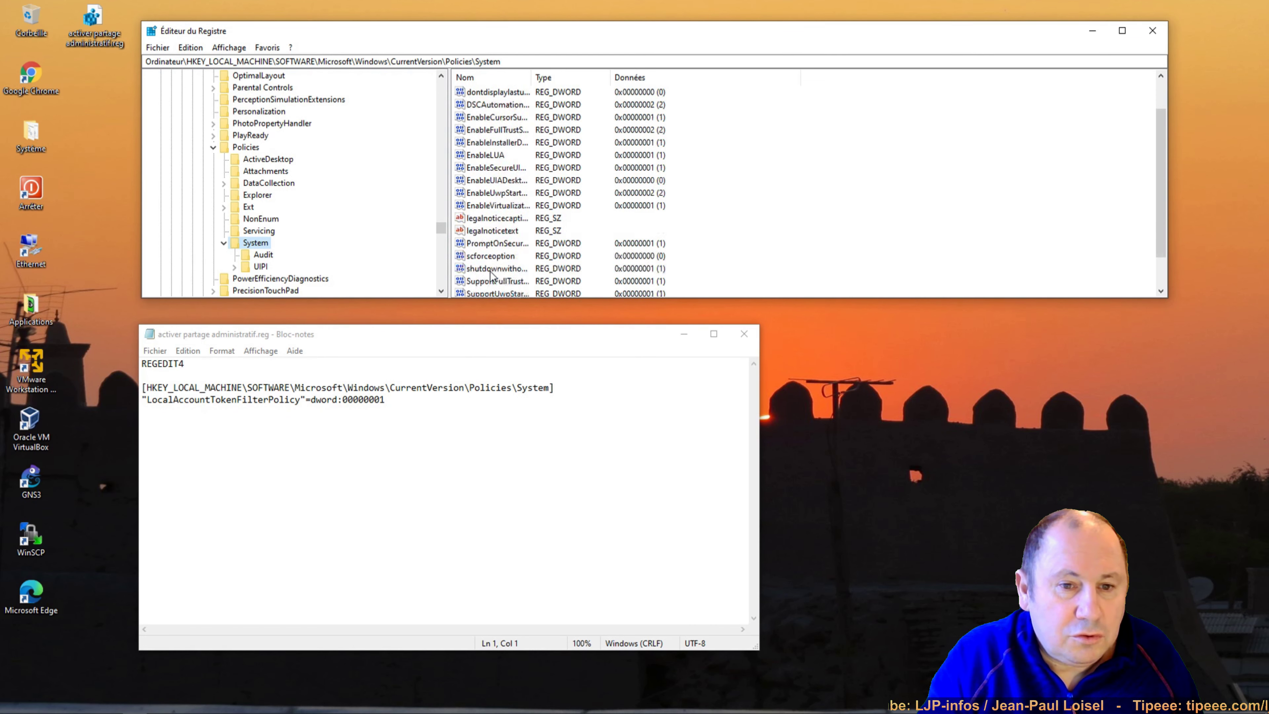
{"action": "scroll", "coordinate": [491, 274], "scroll_direction": "down", "scroll_amount": 1}
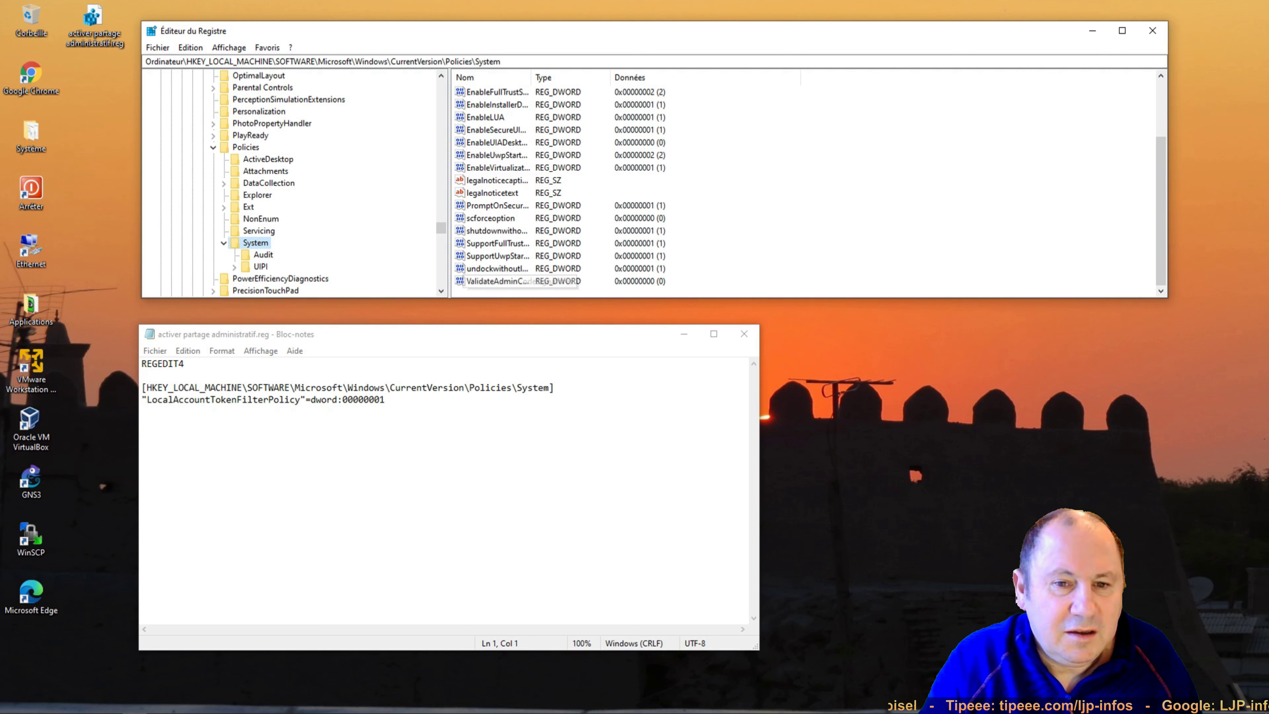
Merge "activer partage administratif.reg" from the desktop into the registry, accepting the elevation and confirmation requests
{"action": "double_click", "coordinate": [98, 17]}
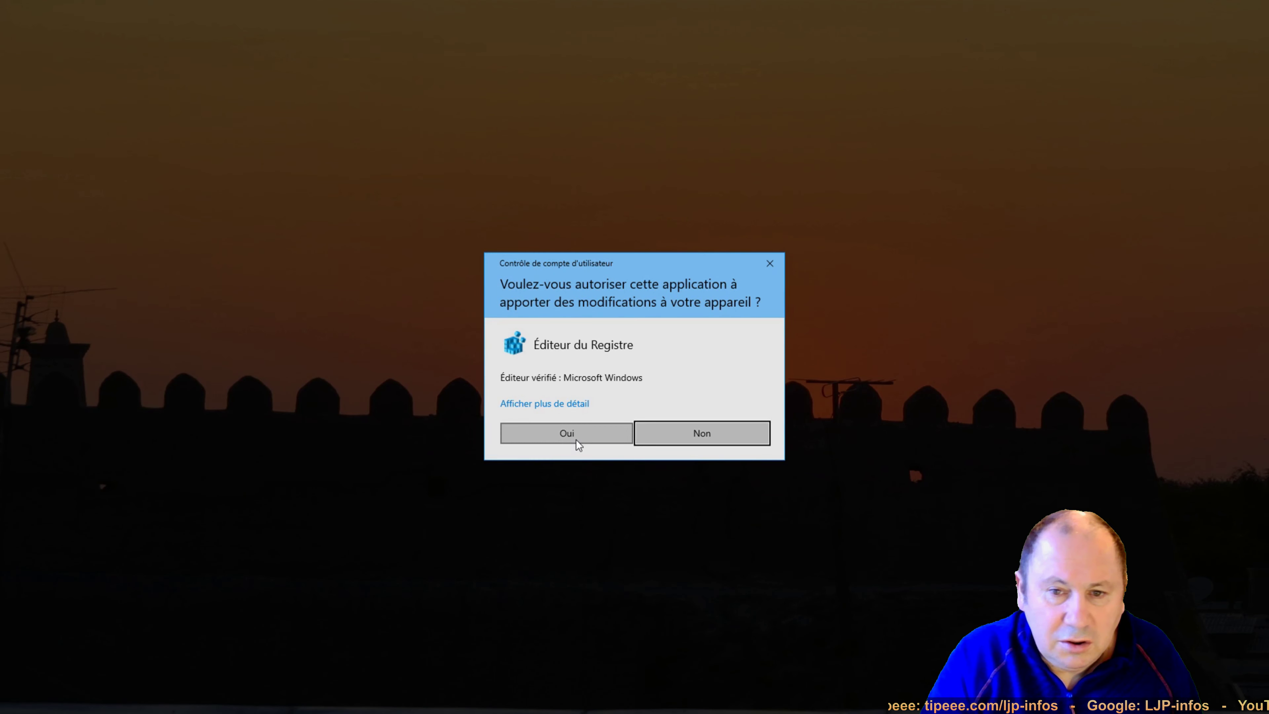
{"action": "left_click", "coordinate": [577, 442]}
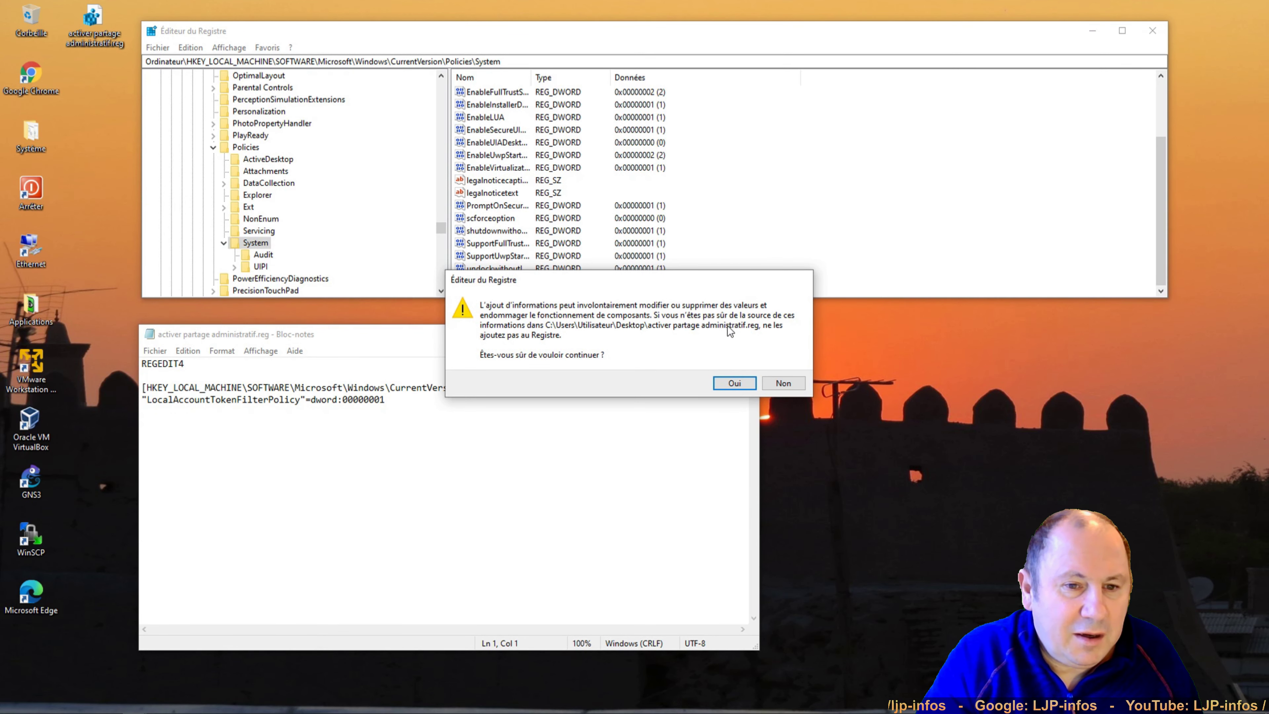
{"action": "left_click", "coordinate": [733, 385]}
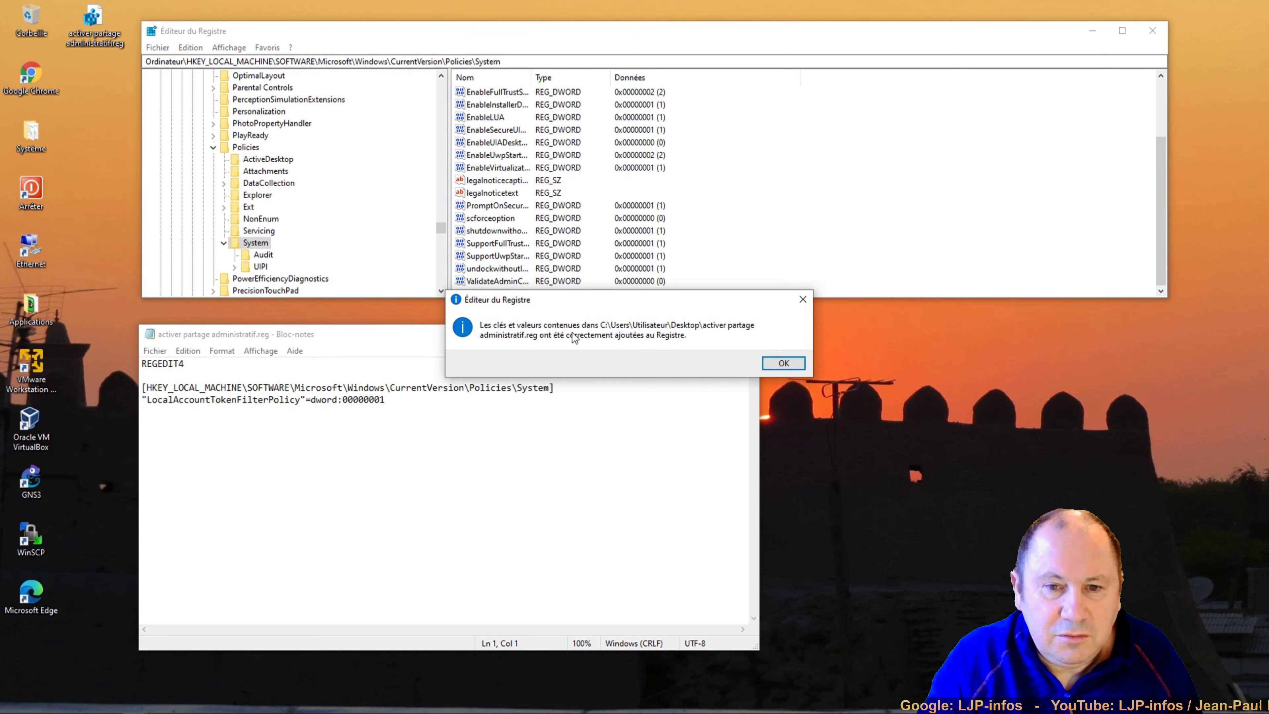
{"action": "left_click", "coordinate": [774, 361]}
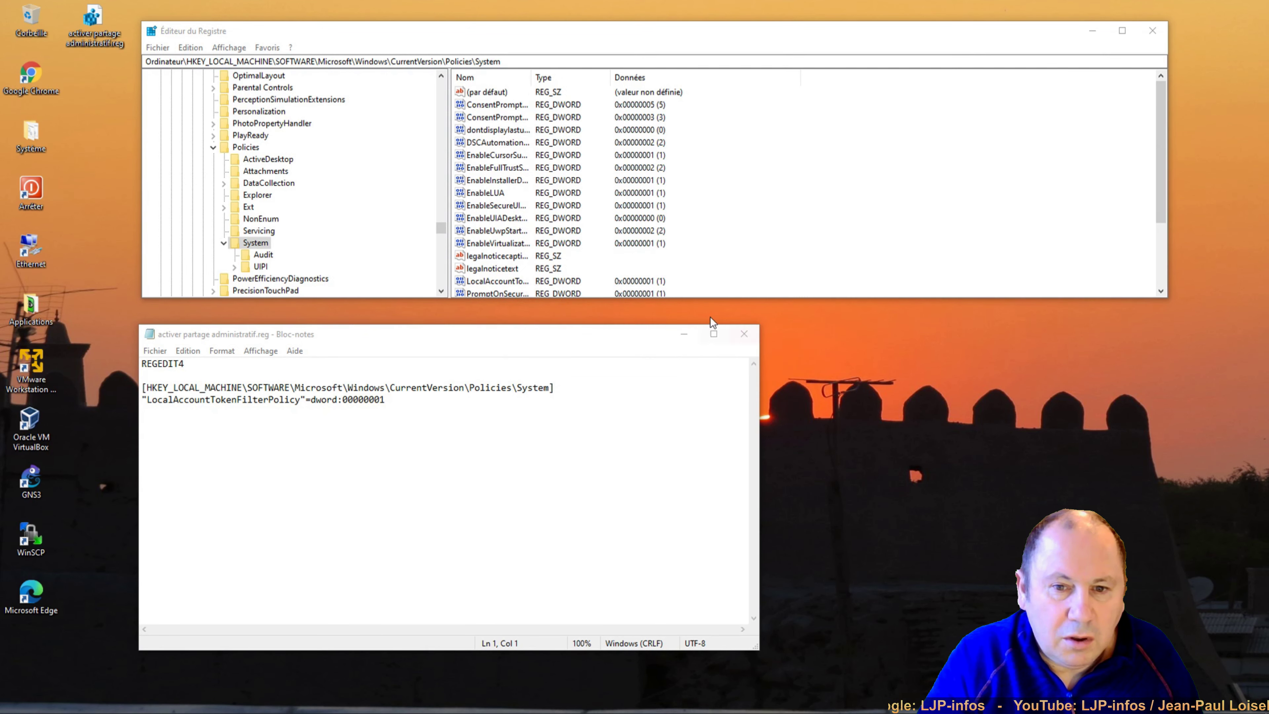
Compare the LocalAccountTokenFilterPolicy line in the .reg file with the matching value in the System key, and close the file
{"action": "left_click_drag", "start_coordinate": [142, 400], "coordinate": [385, 399]}
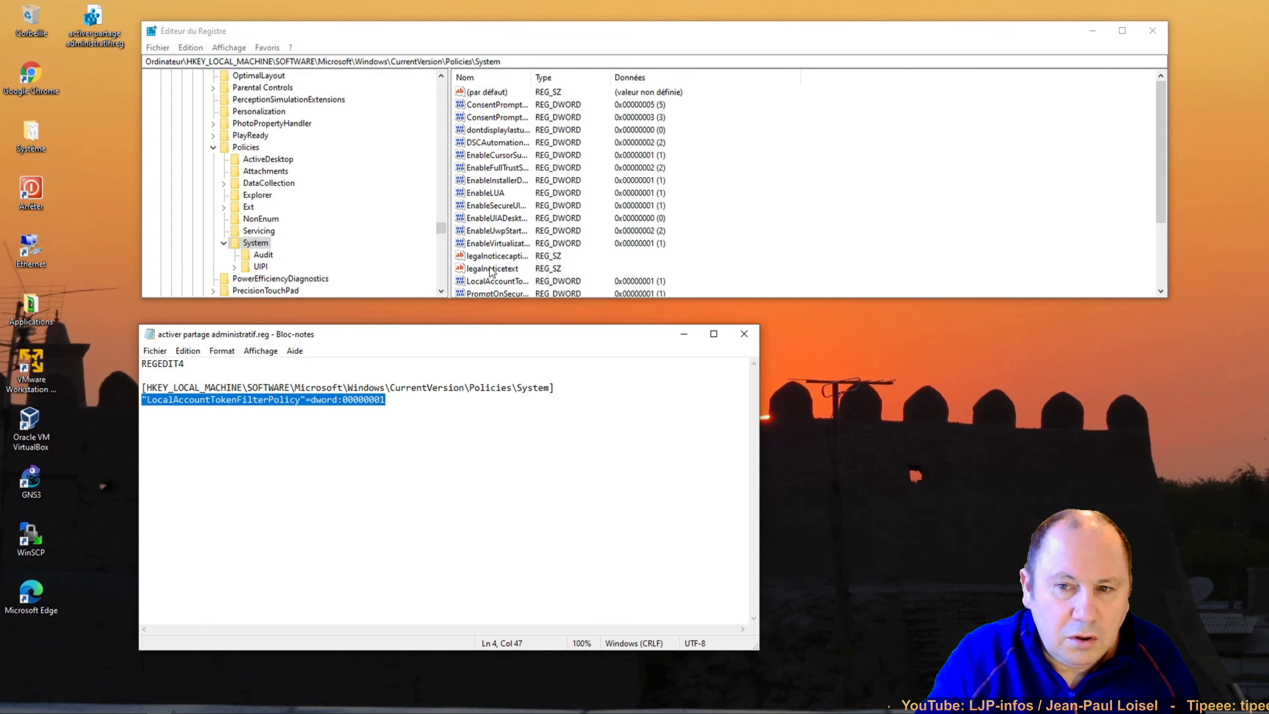
{"action": "scroll", "coordinate": [500, 288], "scroll_direction": "down", "scroll_amount": 1}
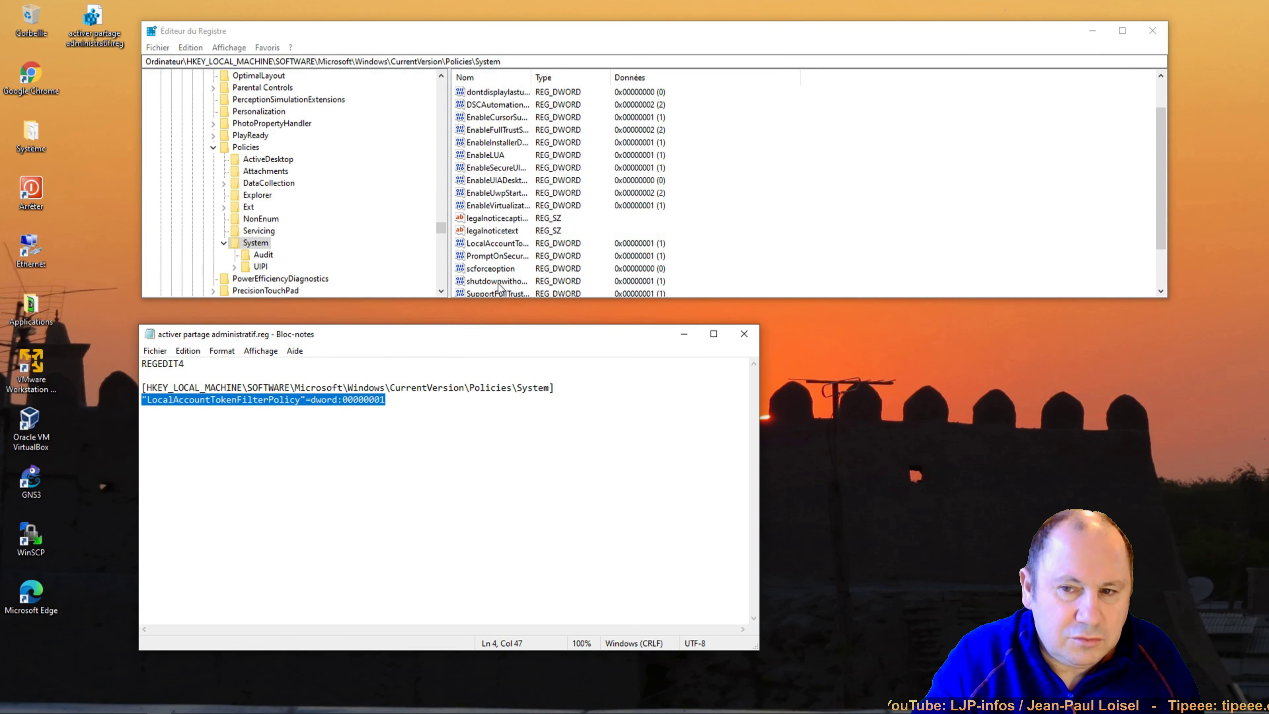
{"action": "left_click", "coordinate": [494, 244]}
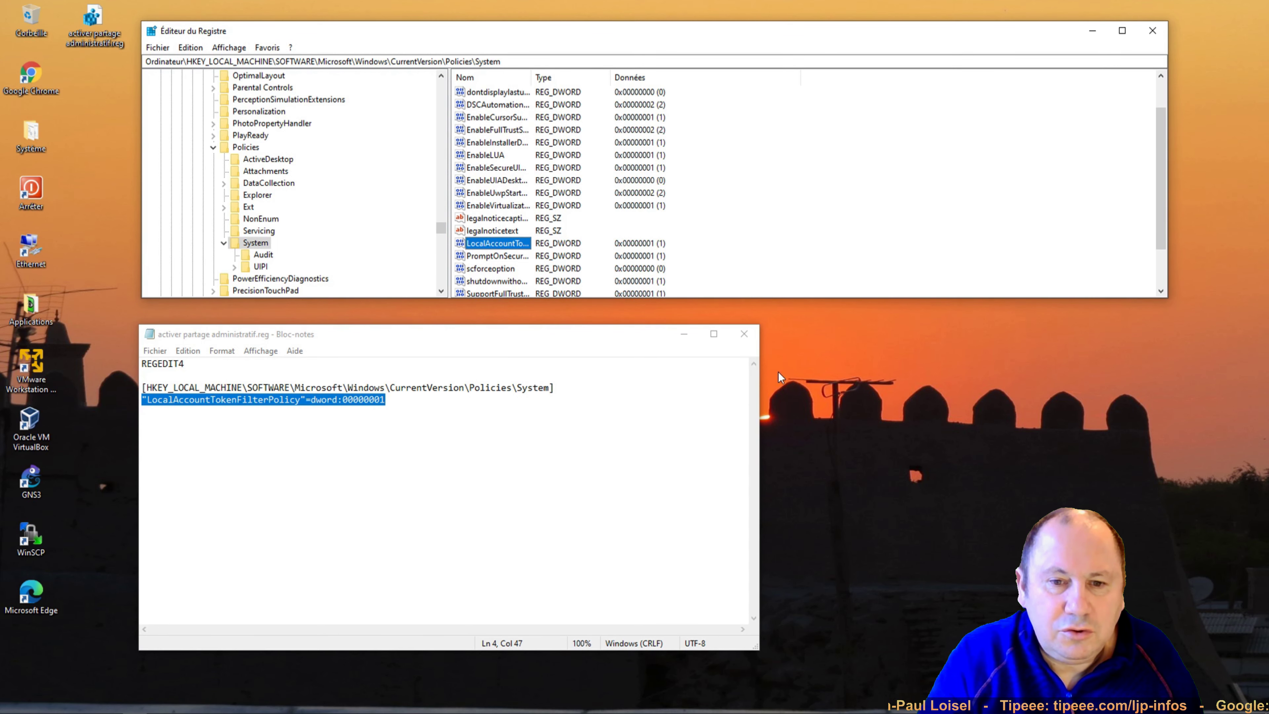
{"action": "left_click", "coordinate": [746, 334]}
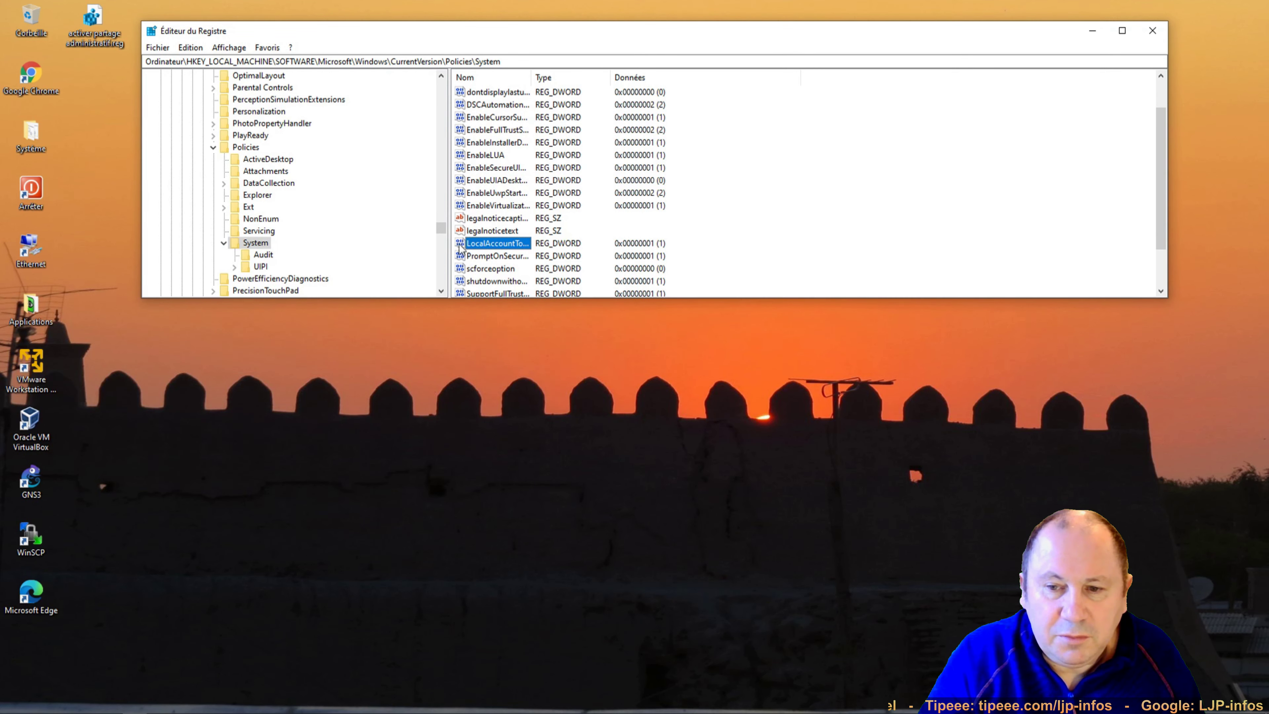
Collapse the SOFTWARE key and the HKEY_LOCAL_MACHINE hive in the registry tree
{"action": "left_click_drag", "start_coordinate": [441, 229], "coordinate": [440, 76]}
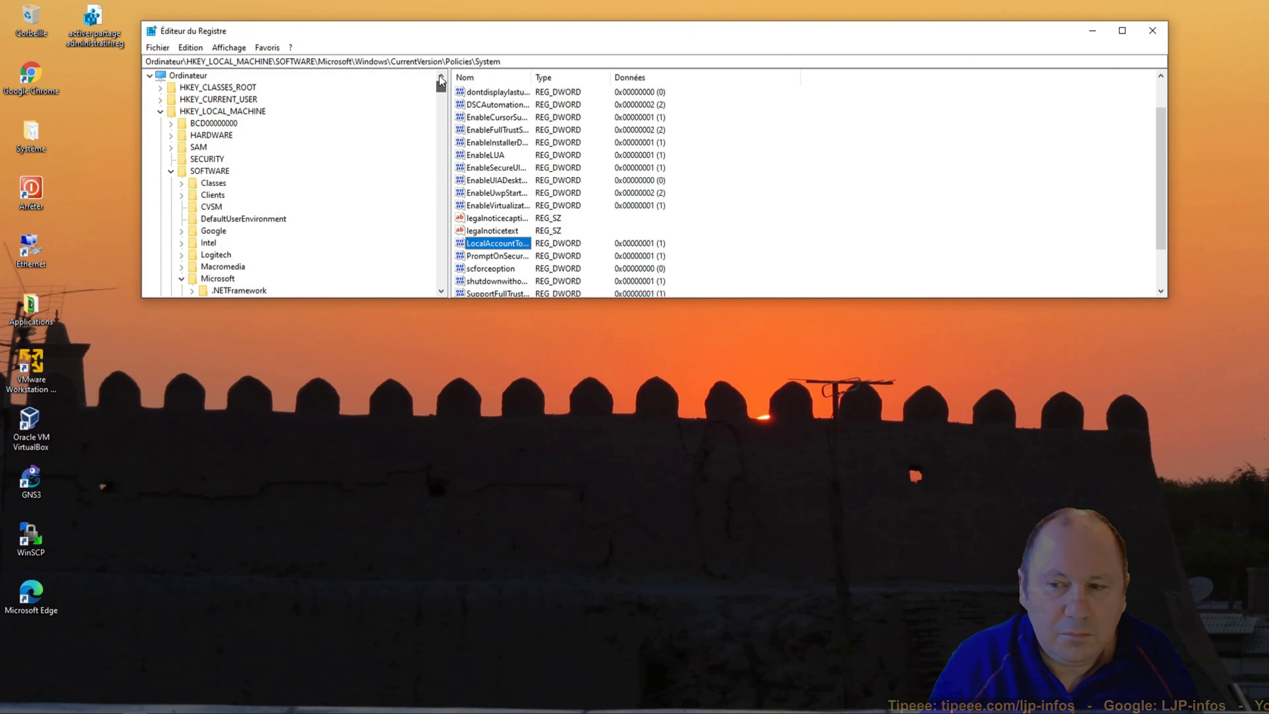
{"action": "left_click", "coordinate": [170, 172]}
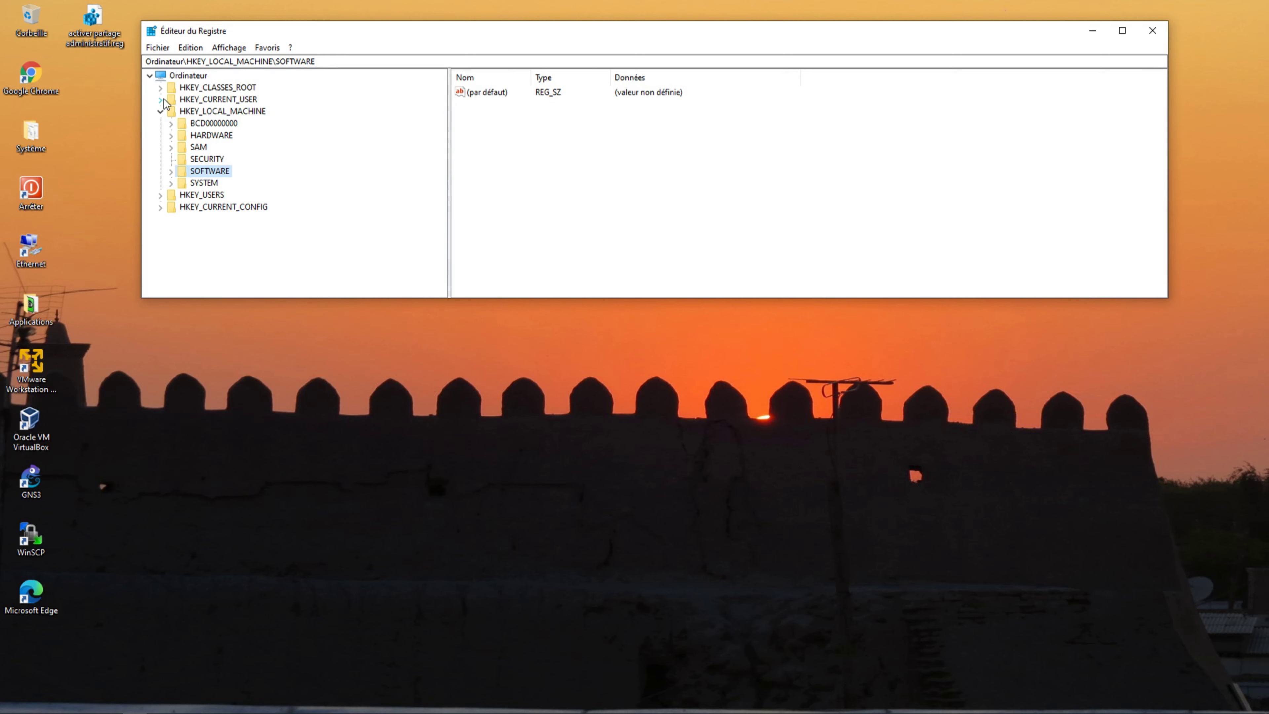
{"action": "left_click", "coordinate": [160, 111]}
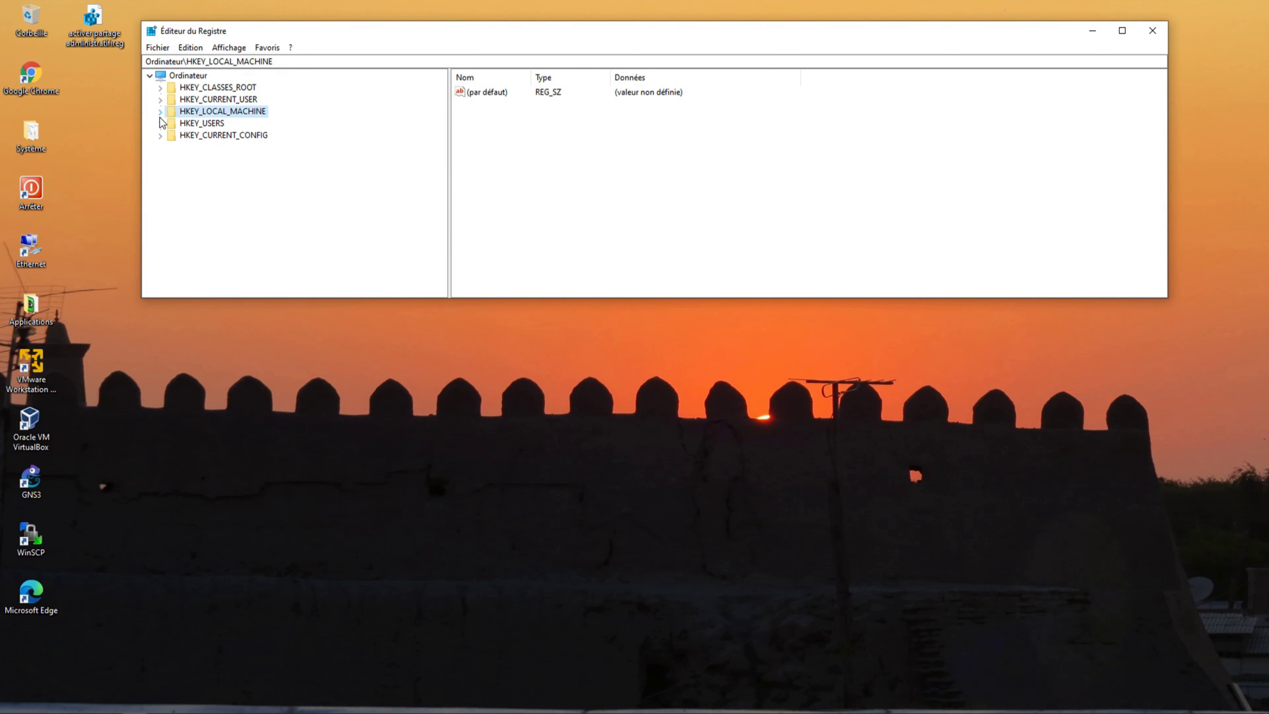
Expand HKEY_CLASSES_ROOT, find the .reg key and open its PersistentHandler subkey
{"action": "left_click", "coordinate": [162, 88]}
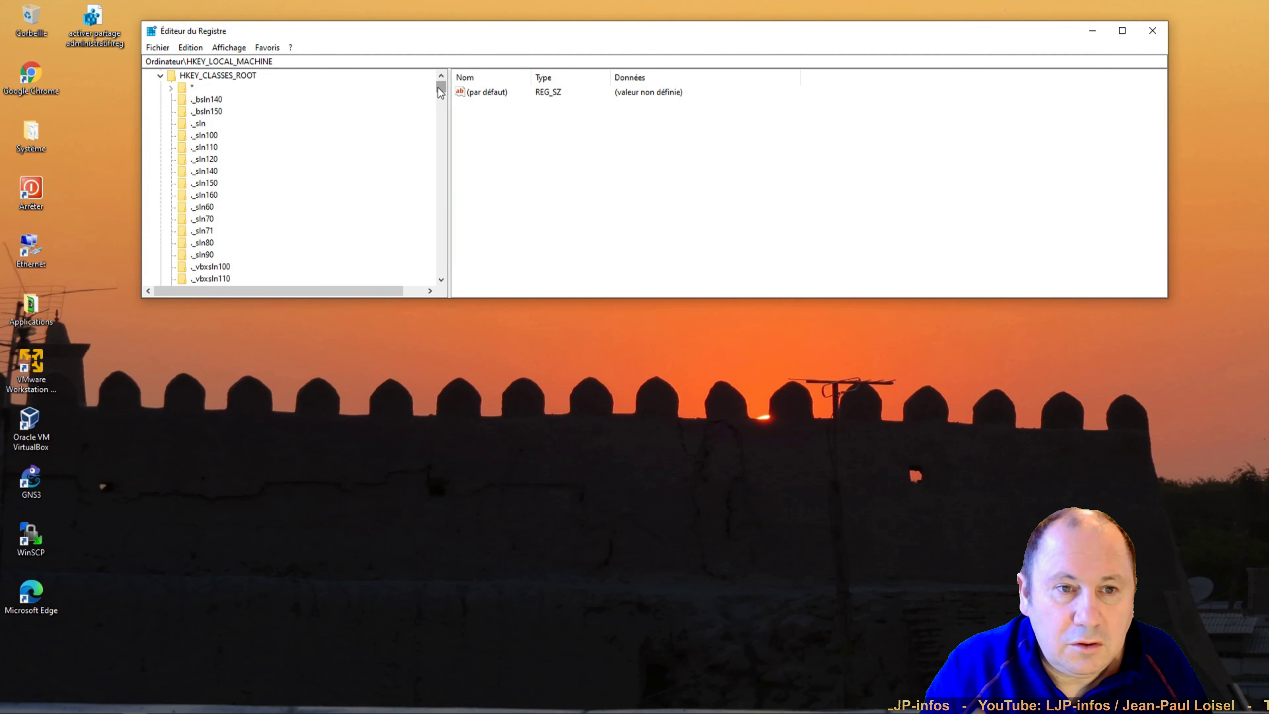
{"action": "left_click_drag", "start_coordinate": [438, 88], "coordinate": [453, 118]}
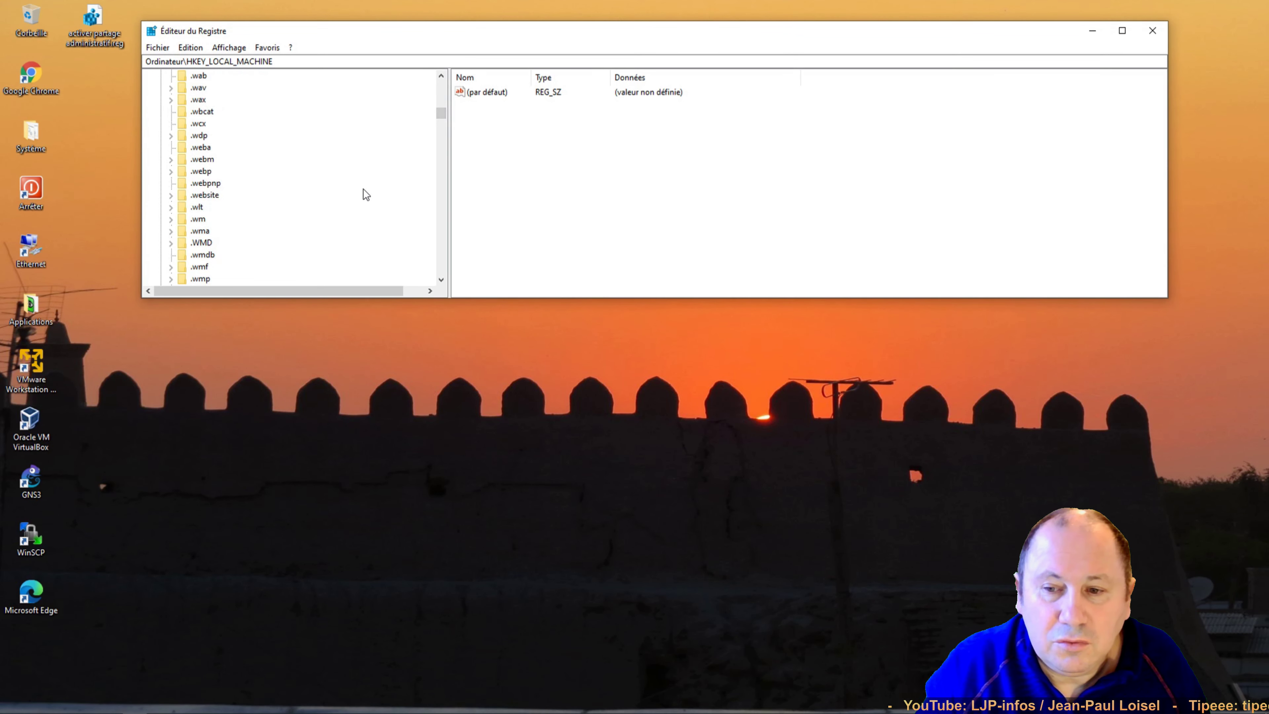
{"action": "scroll", "coordinate": [444, 96], "scroll_direction": "up", "scroll_amount": 20}
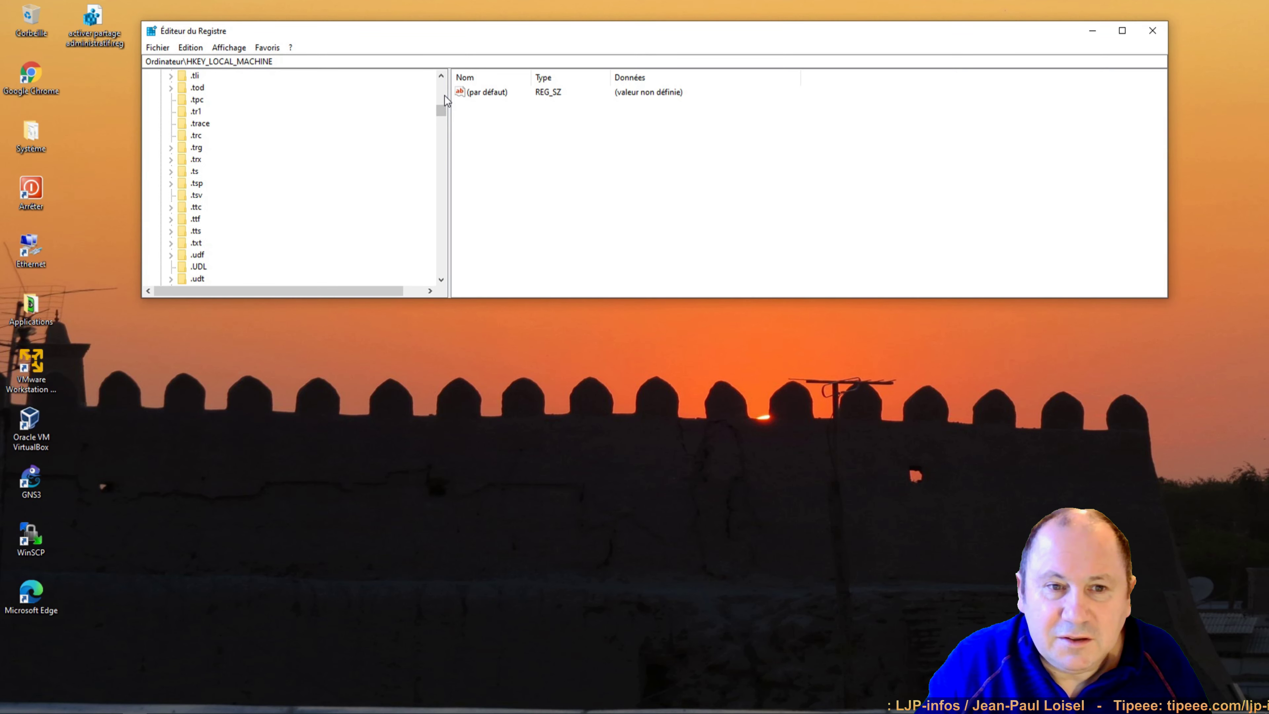
{"action": "scroll", "coordinate": [444, 94], "scroll_direction": "up", "scroll_amount": 6}
{"action": "scroll", "coordinate": [444, 95], "scroll_direction": "up", "scroll_amount": 12}
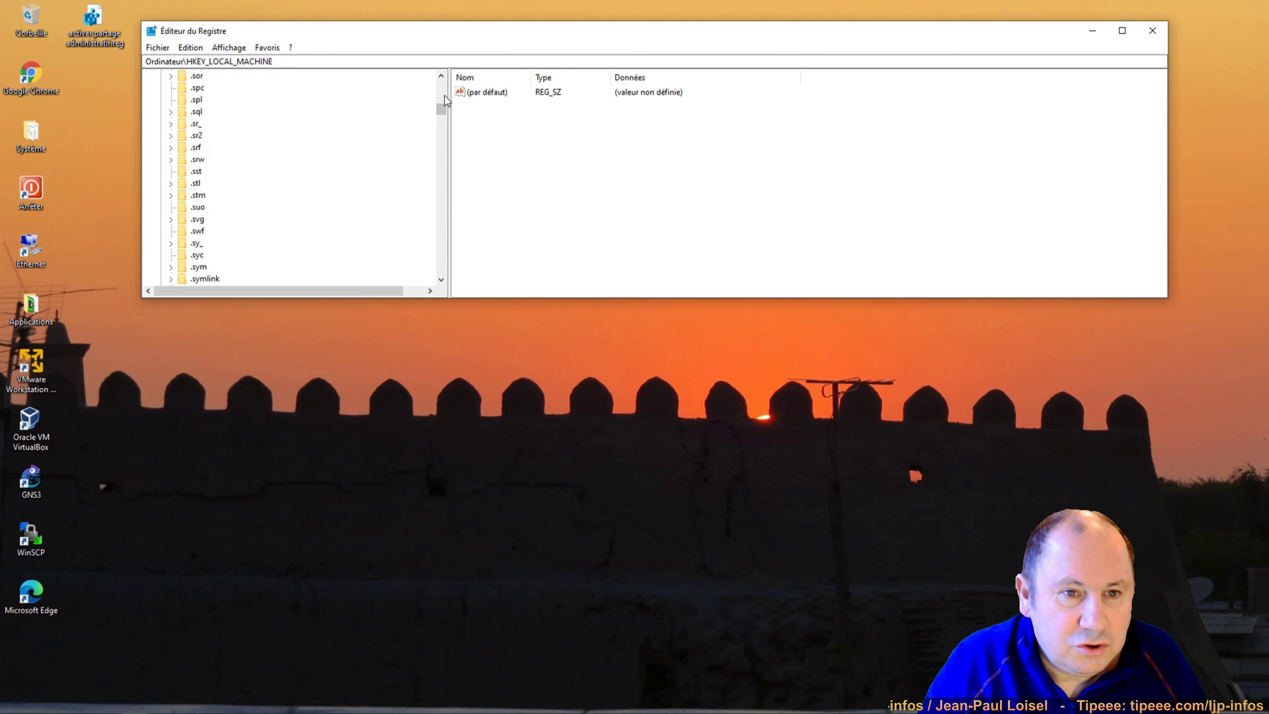
{"action": "scroll", "coordinate": [444, 95], "scroll_direction": "up", "scroll_amount": 6}
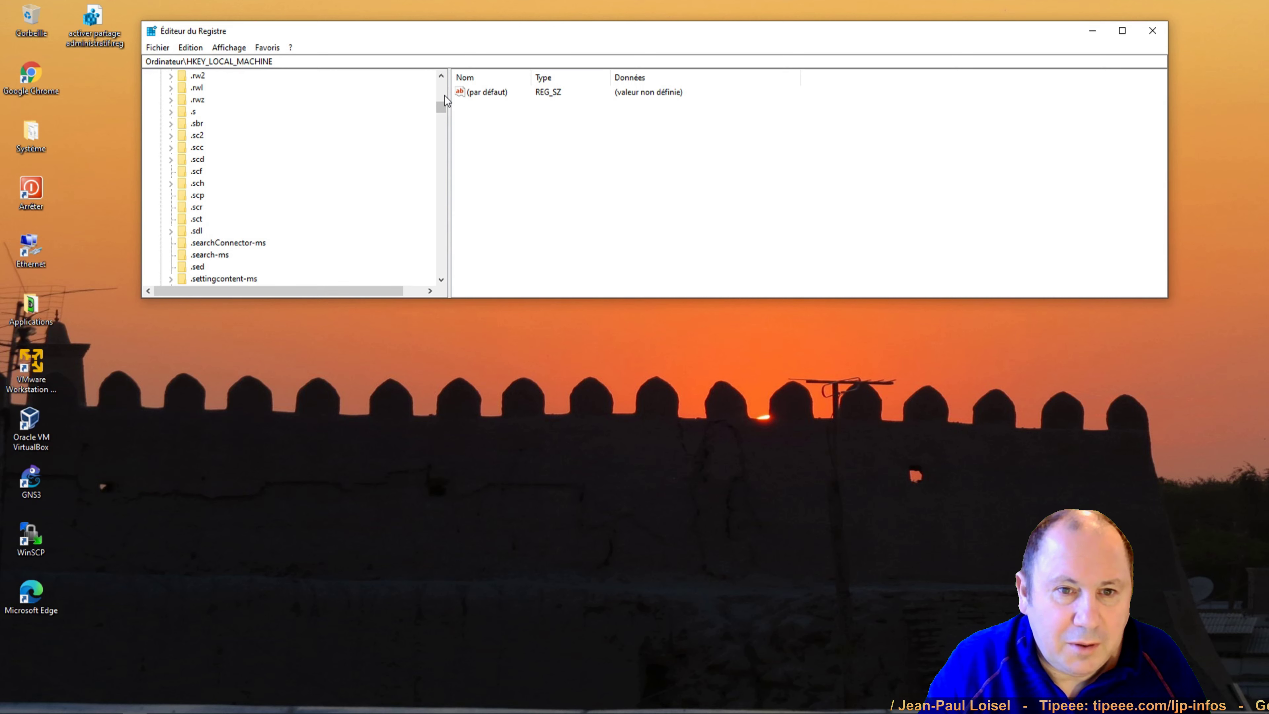
{"action": "scroll", "coordinate": [444, 95], "scroll_direction": "up", "scroll_amount": 6}
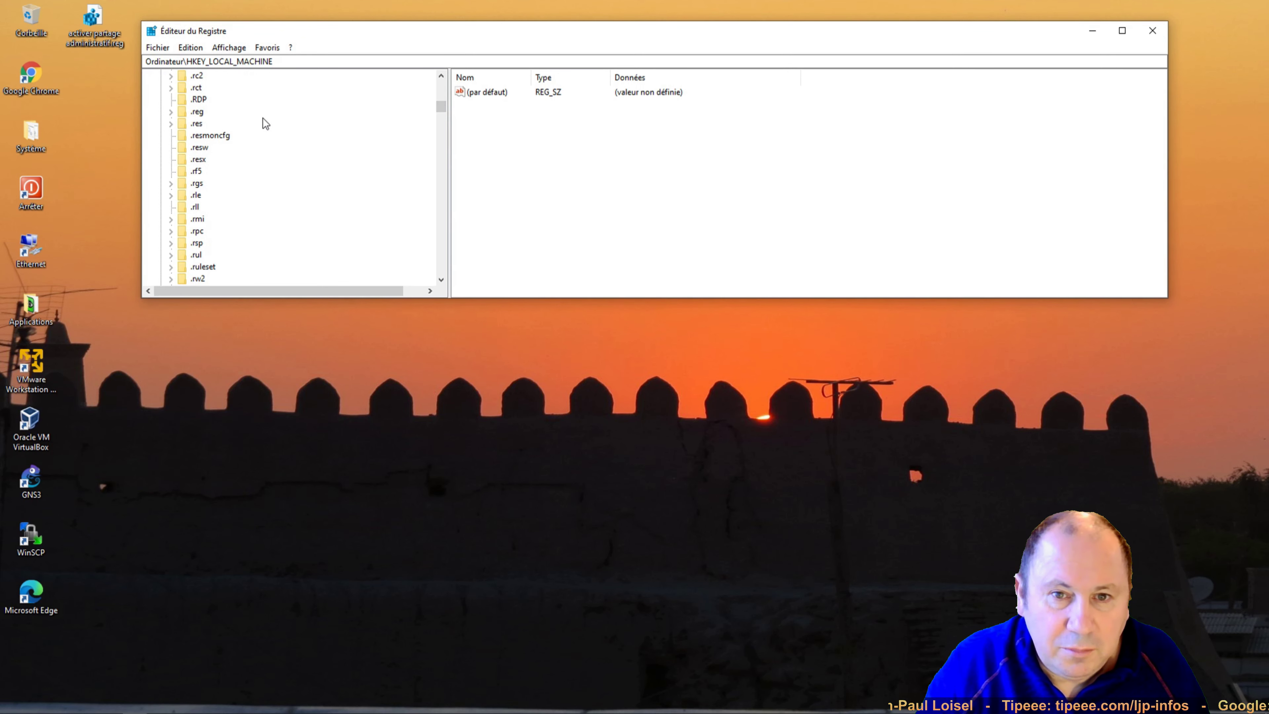
{"action": "left_click", "coordinate": [200, 113]}
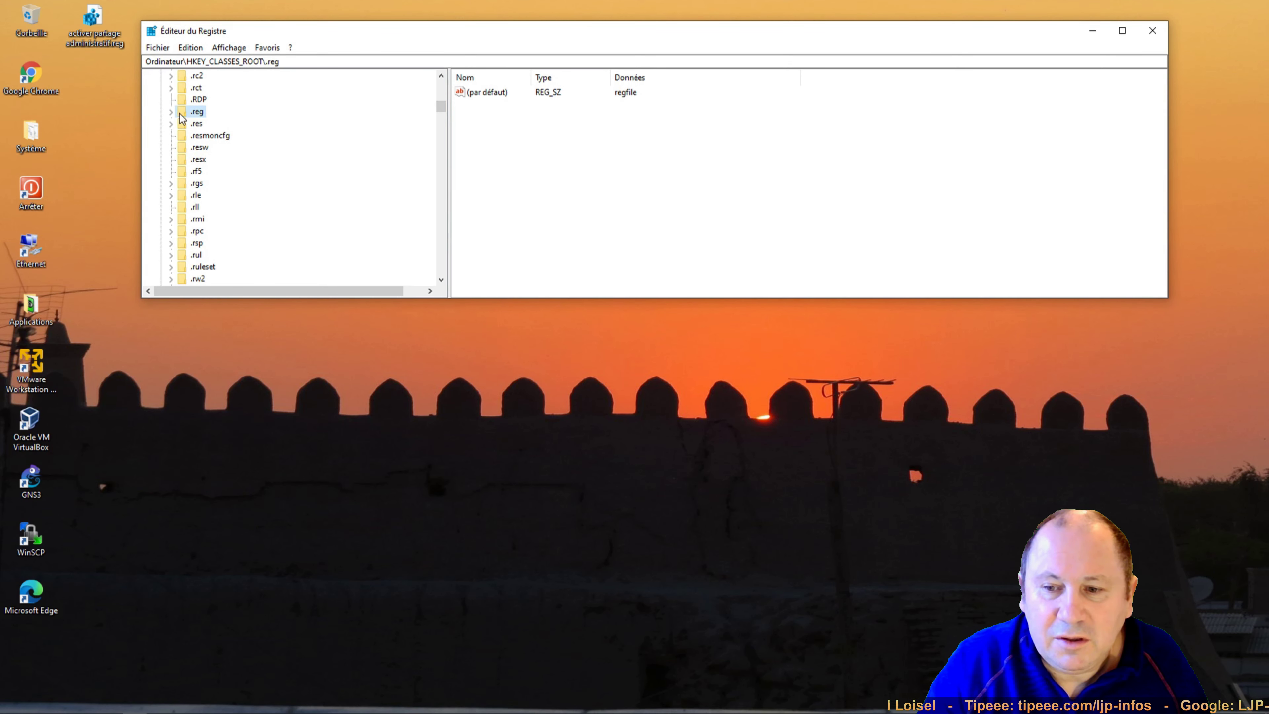
{"action": "left_click", "coordinate": [173, 113]}
{"action": "left_click", "coordinate": [216, 124]}
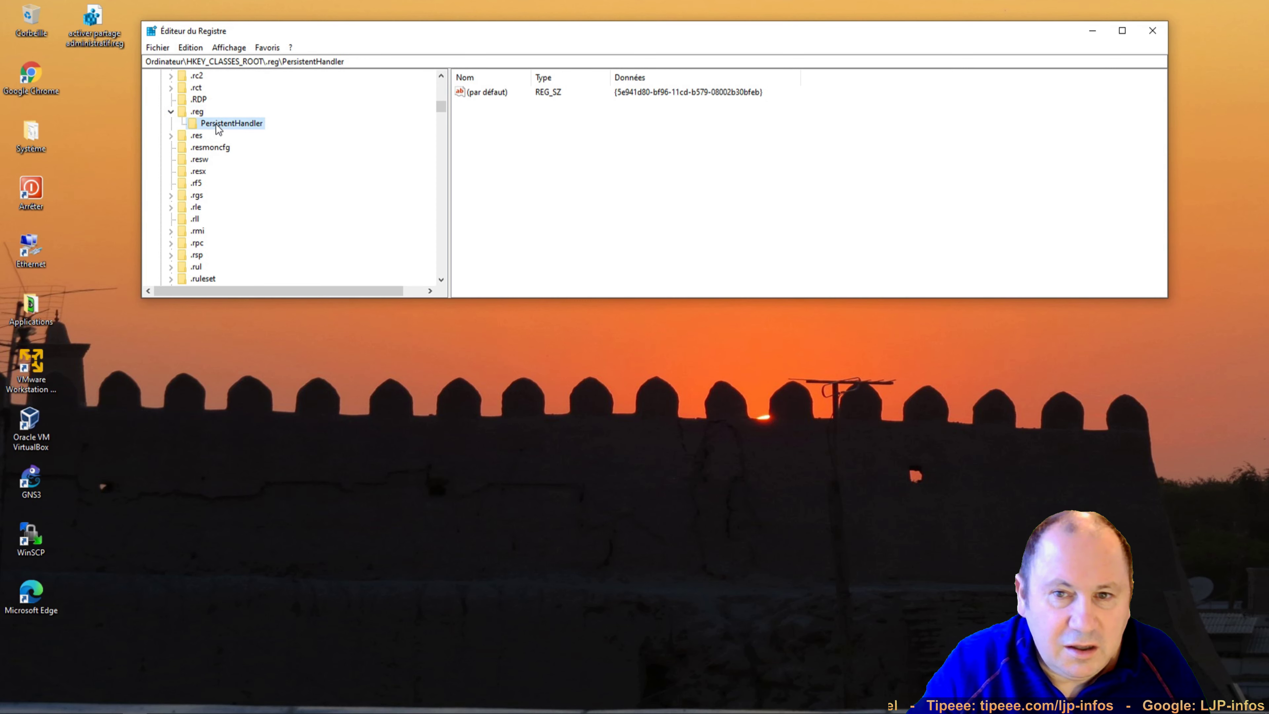
Copy the data of PersistentHandler's (par défaut) value and leave its edit dialog without changing anything
{"action": "left_click", "coordinate": [630, 94]}
{"action": "double_click", "coordinate": [492, 91]}
{"action": "key", "text": "cmd+c"}
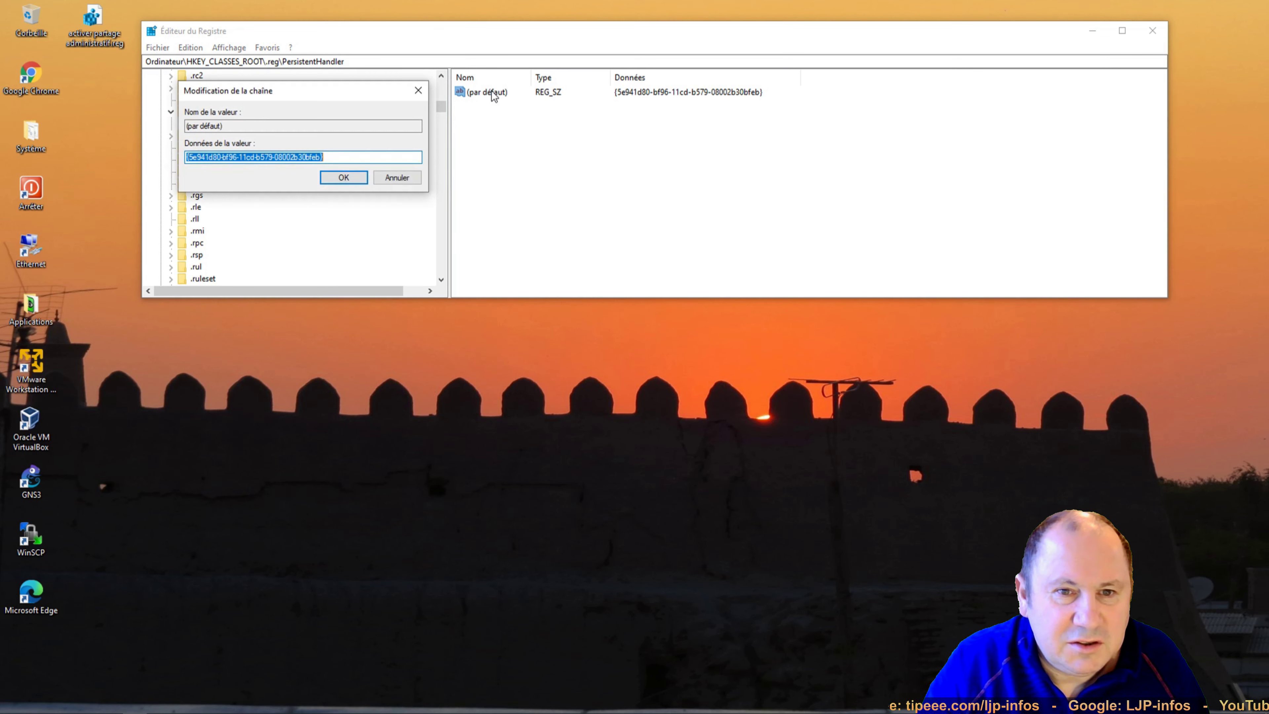
{"action": "right_click", "coordinate": [338, 161]}
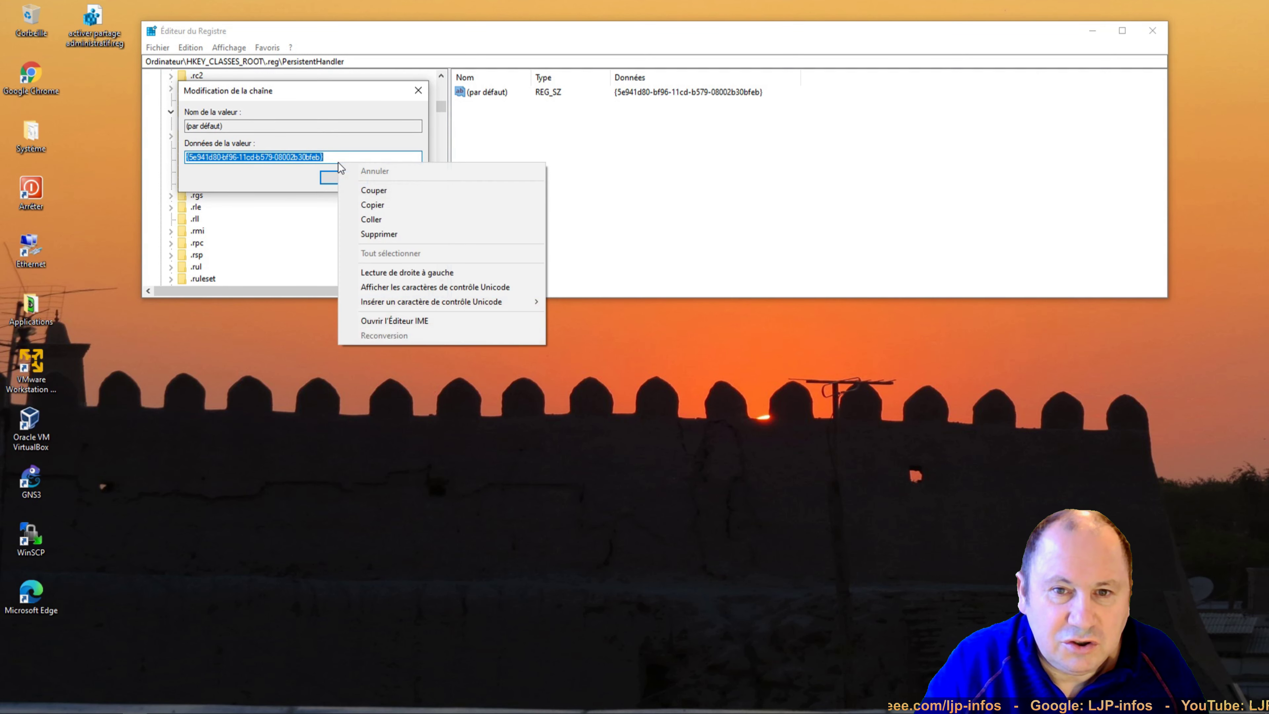
{"action": "left_click", "coordinate": [377, 204]}
{"action": "left_click", "coordinate": [400, 179]}
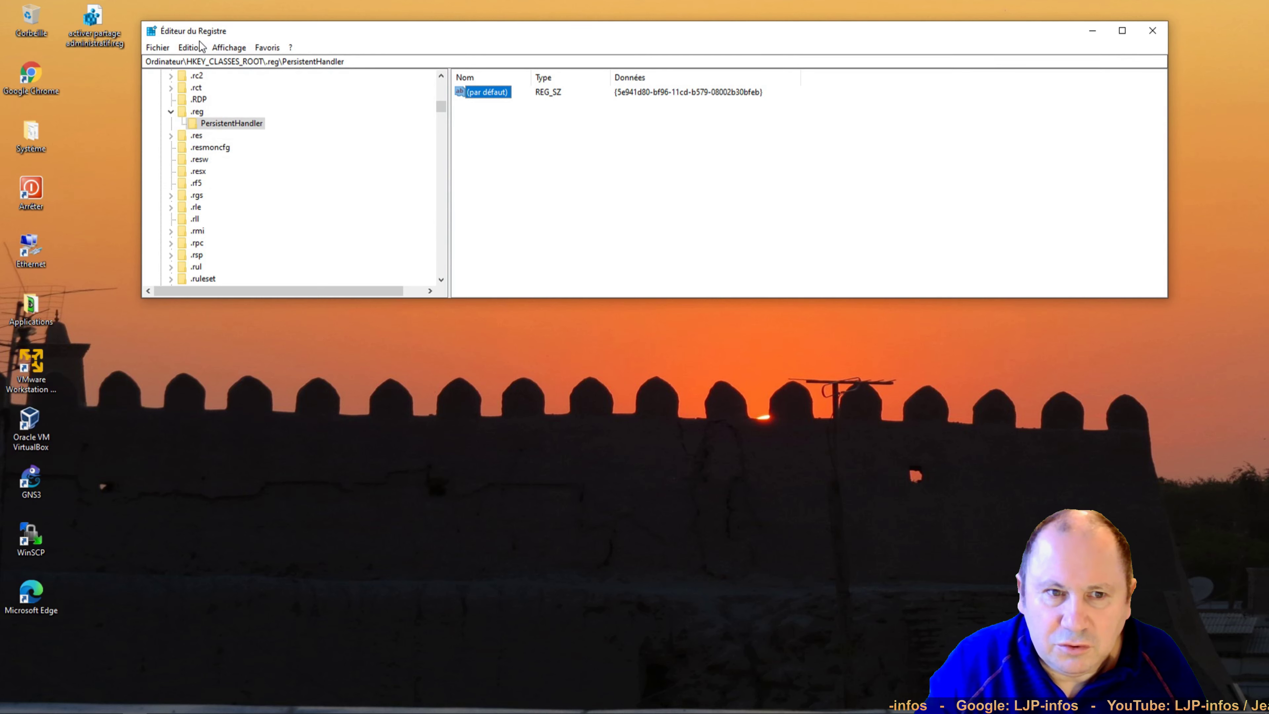
Search the registry's keys, values and data for the copied identifier {5e941d80-bf96-11cd-b579-08002b30bfeb}
{"action": "left_click", "coordinate": [199, 43]}
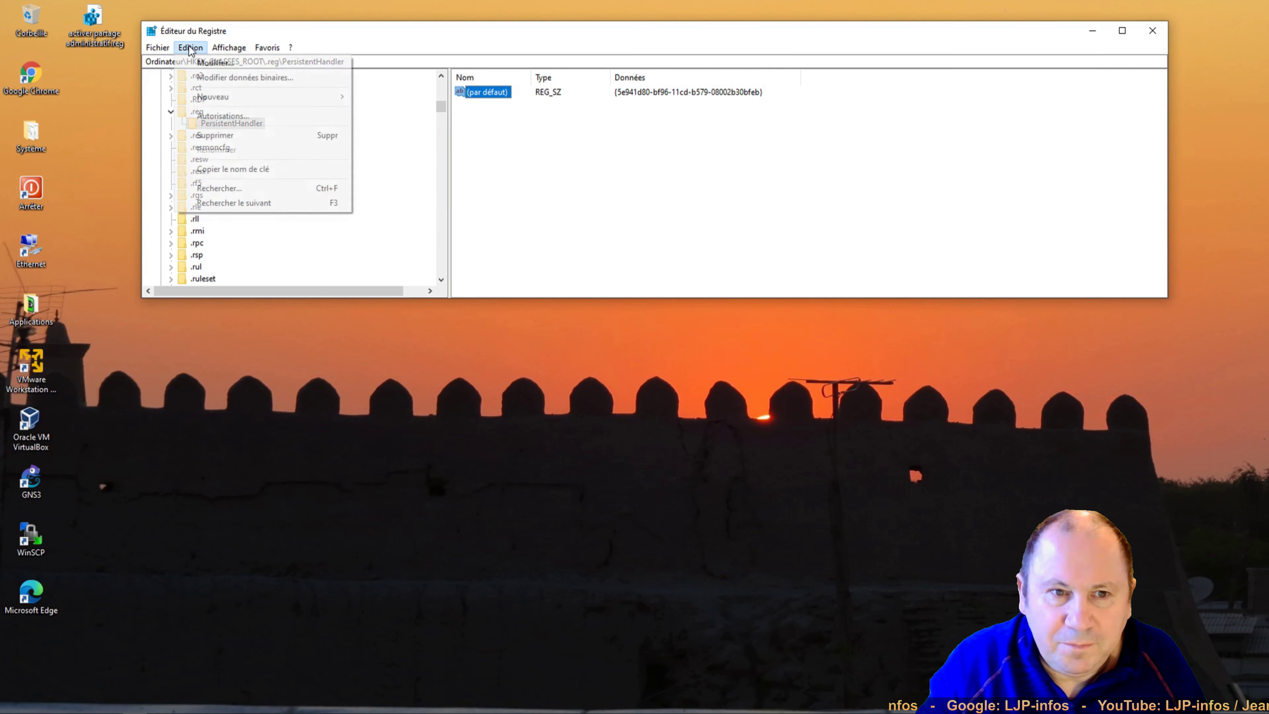
{"action": "left_click", "coordinate": [220, 193]}
{"action": "right_click", "coordinate": [281, 116]}
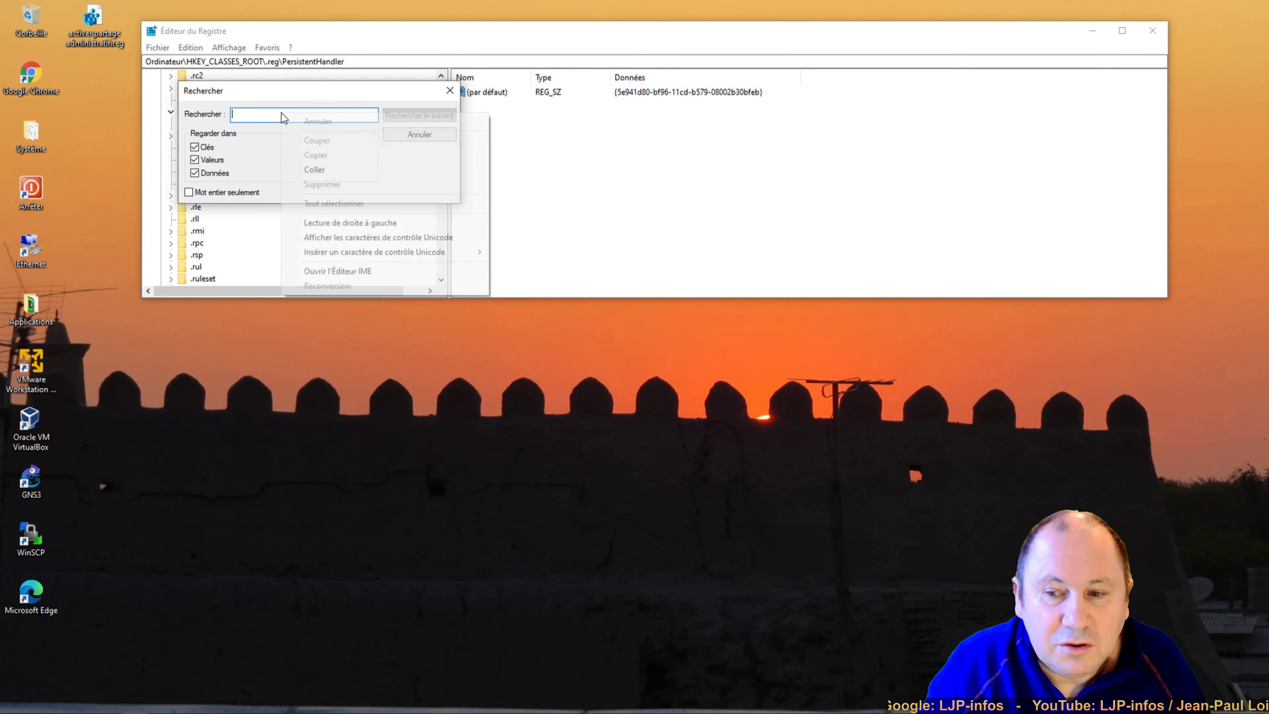
{"action": "left_click", "coordinate": [323, 173]}
{"action": "left_click", "coordinate": [421, 114]}
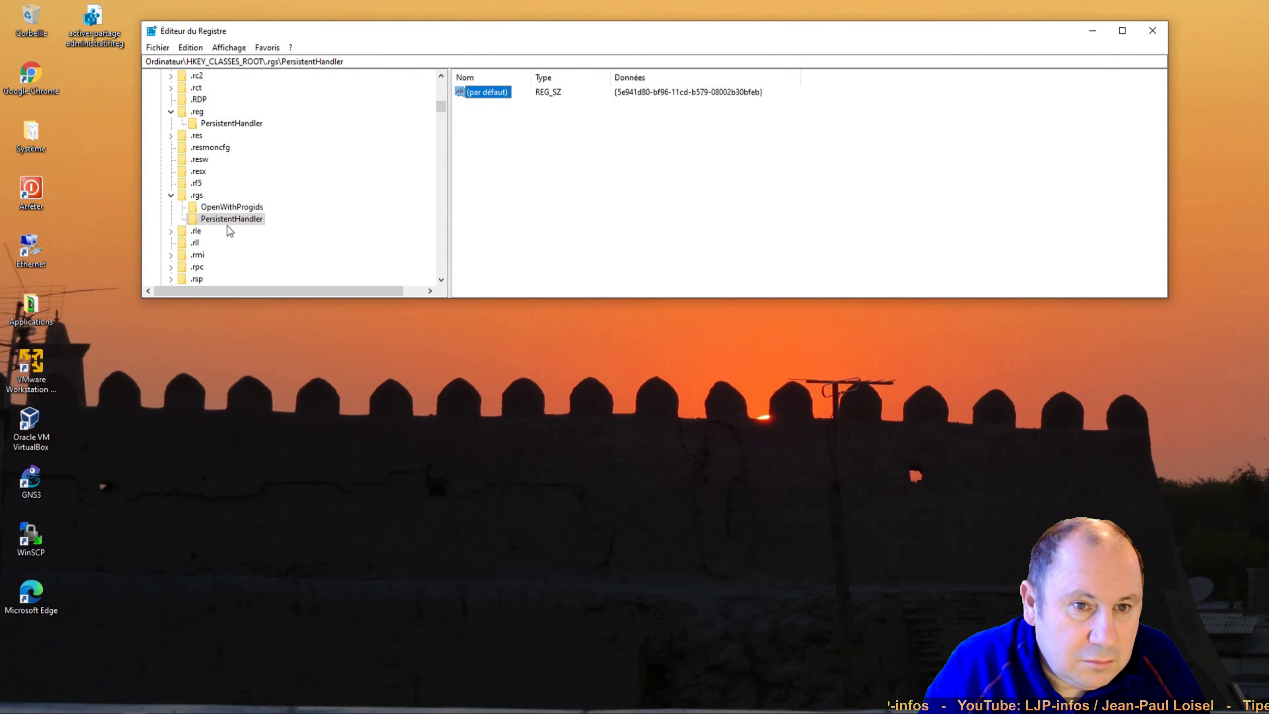
Repeat the search through successive matches until reaching the CLSID key named after the identifier
{"action": "key", "text": "F3"}
{"action": "key", "text": "F3"}
{"action": "key", "text": "F3"}
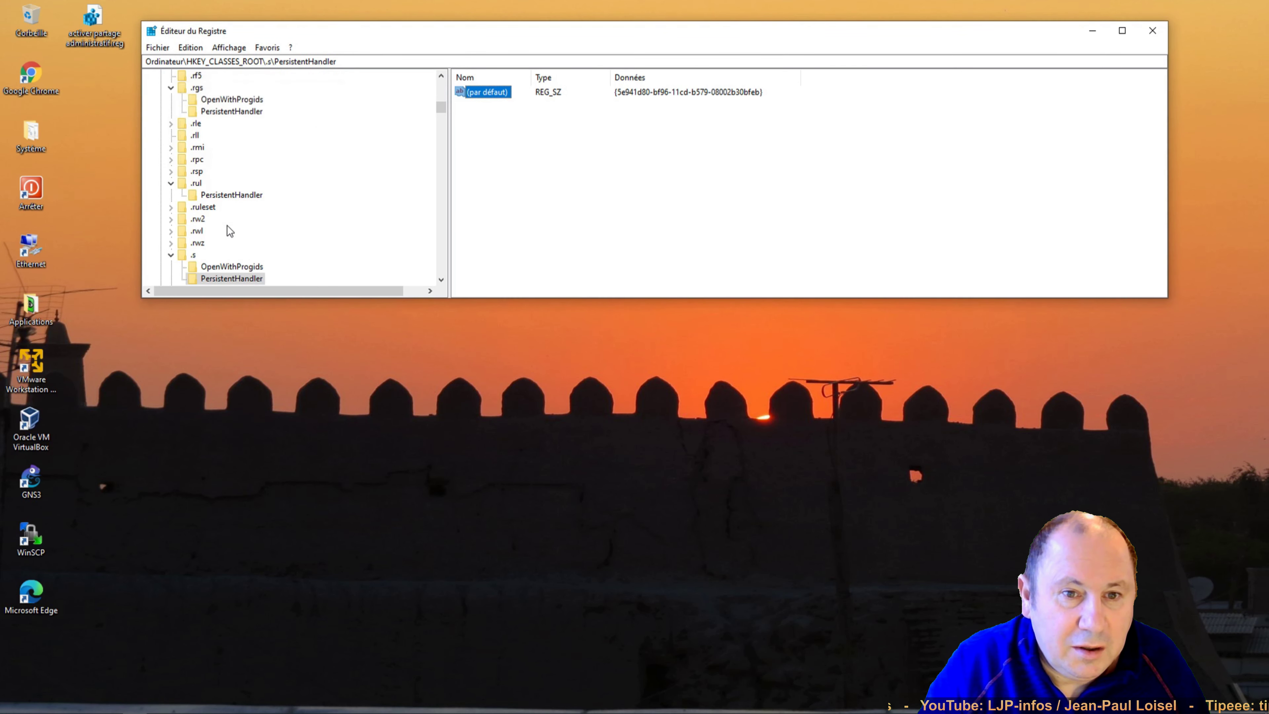
{"action": "key", "text": "F3"}
{"action": "key", "text": "F3"}
{"action": "key", "text": "F3"}
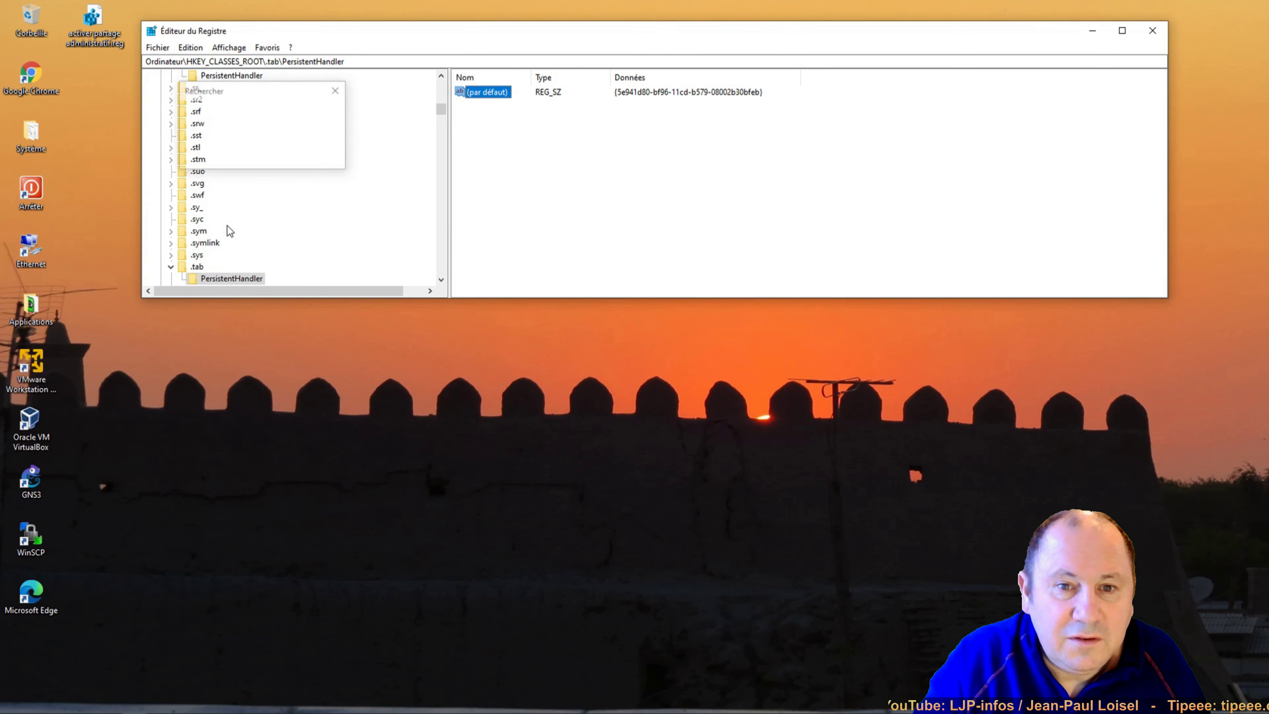
{"action": "key", "text": "F3"}
{"action": "key", "text": "F3"}
{"action": "key", "text": "F3"}
{"action": "key", "text": "F3"}
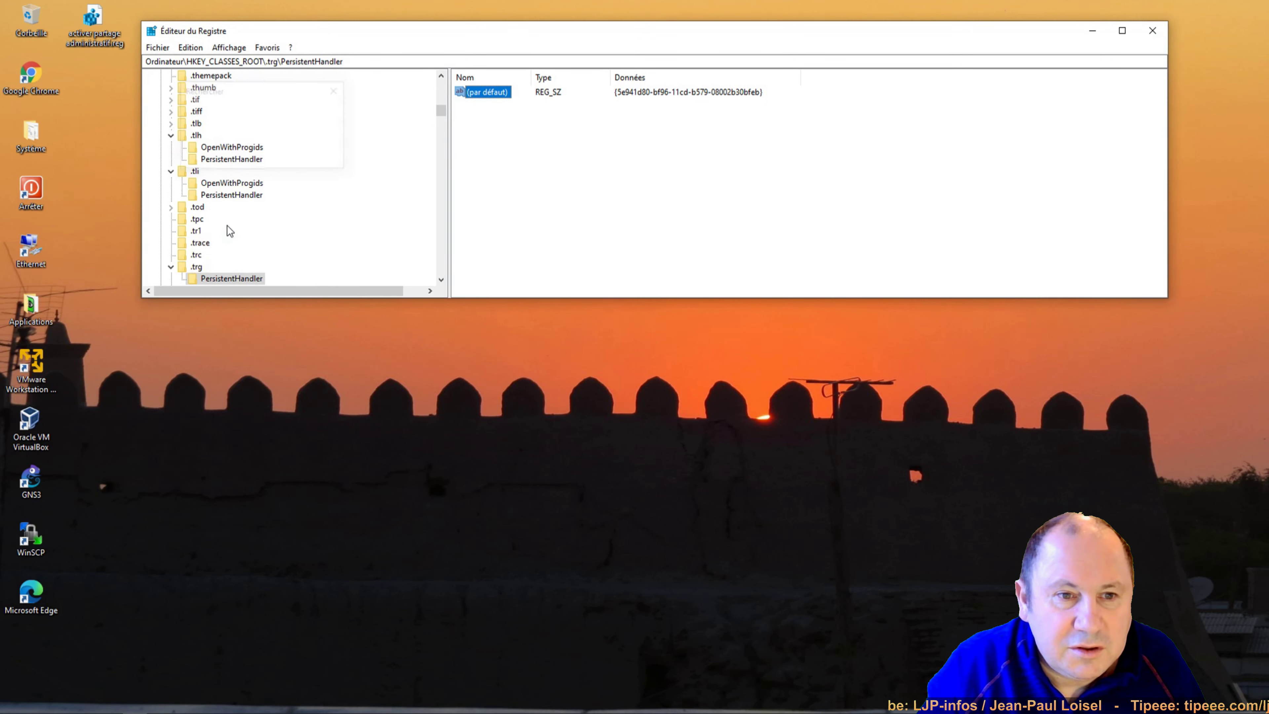
{"action": "key", "text": "F3"}
{"action": "key", "text": "F3"}
{"action": "key", "text": "F3"}
{"action": "key", "text": "F3"}
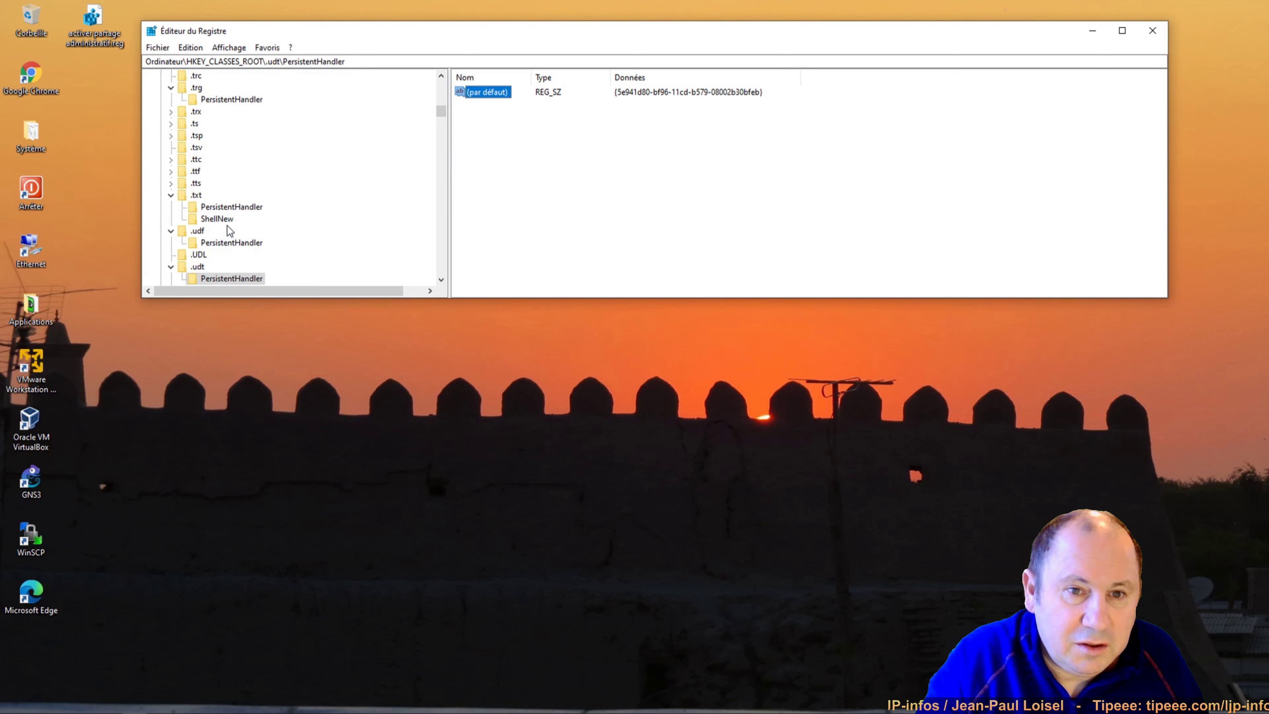
{"action": "key", "text": "F3"}
{"action": "key", "text": "F3"}
{"action": "key", "text": "F3"}
{"action": "key", "text": "F3"}
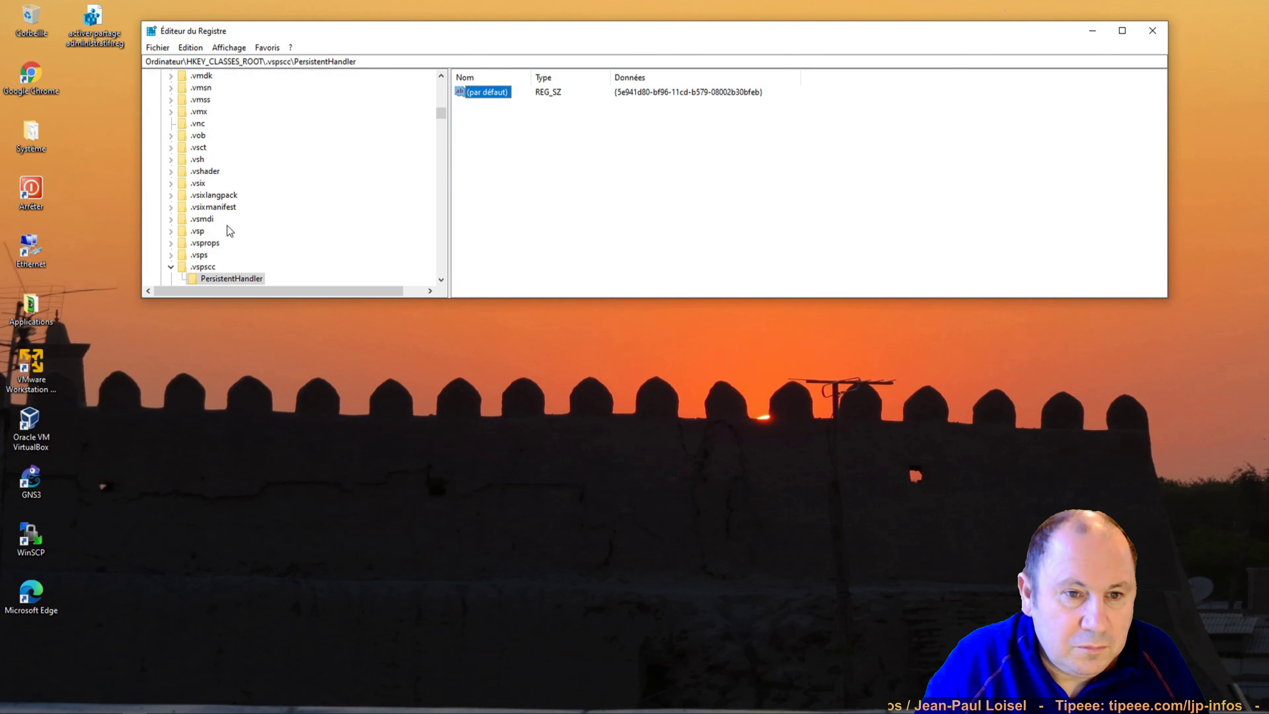
{"action": "key", "text": "F3"}
{"action": "key", "text": "F3"}
{"action": "key", "text": "F3"}
{"action": "key", "text": "F3"}
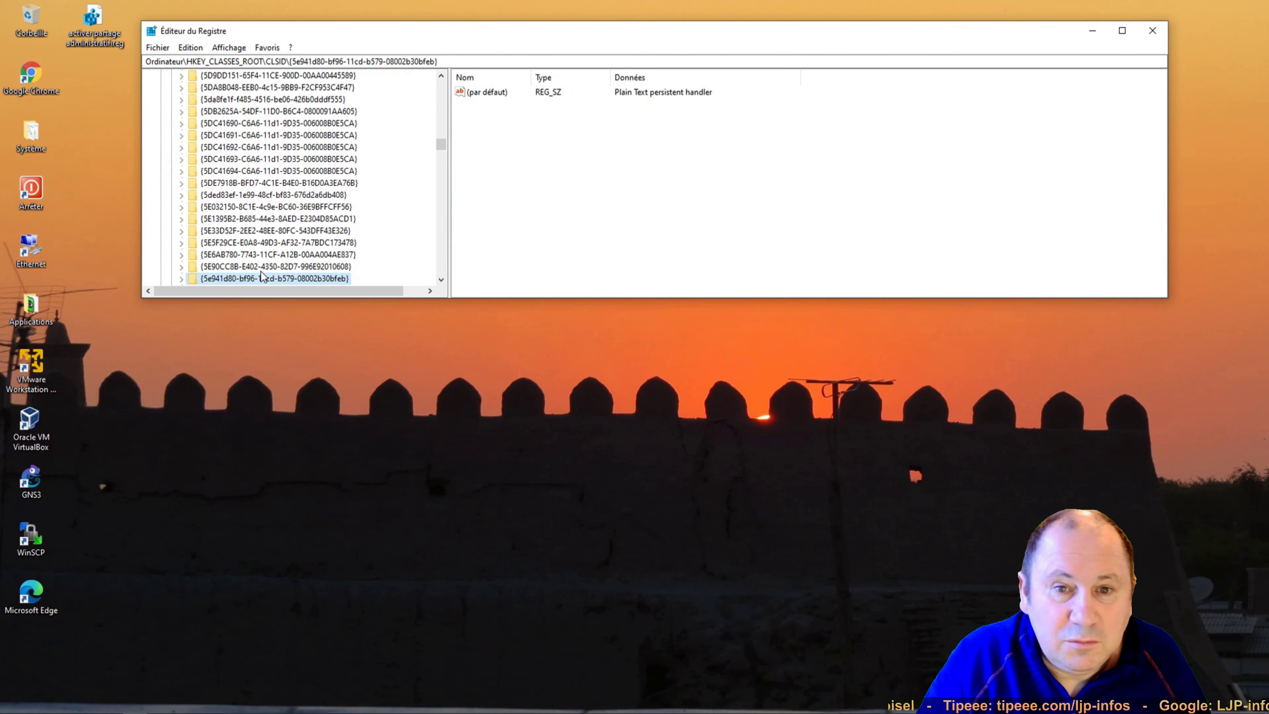
Expand the CLSID key {5e941d80-bf96-11cd-b579-08002b30bfeb} and open its PersistentAddinsRegistered subkey
{"action": "left_click", "coordinate": [261, 270]}
{"action": "left_click", "coordinate": [262, 277]}
{"action": "double_click", "coordinate": [262, 277]}
{"action": "right_click", "coordinate": [262, 277]}
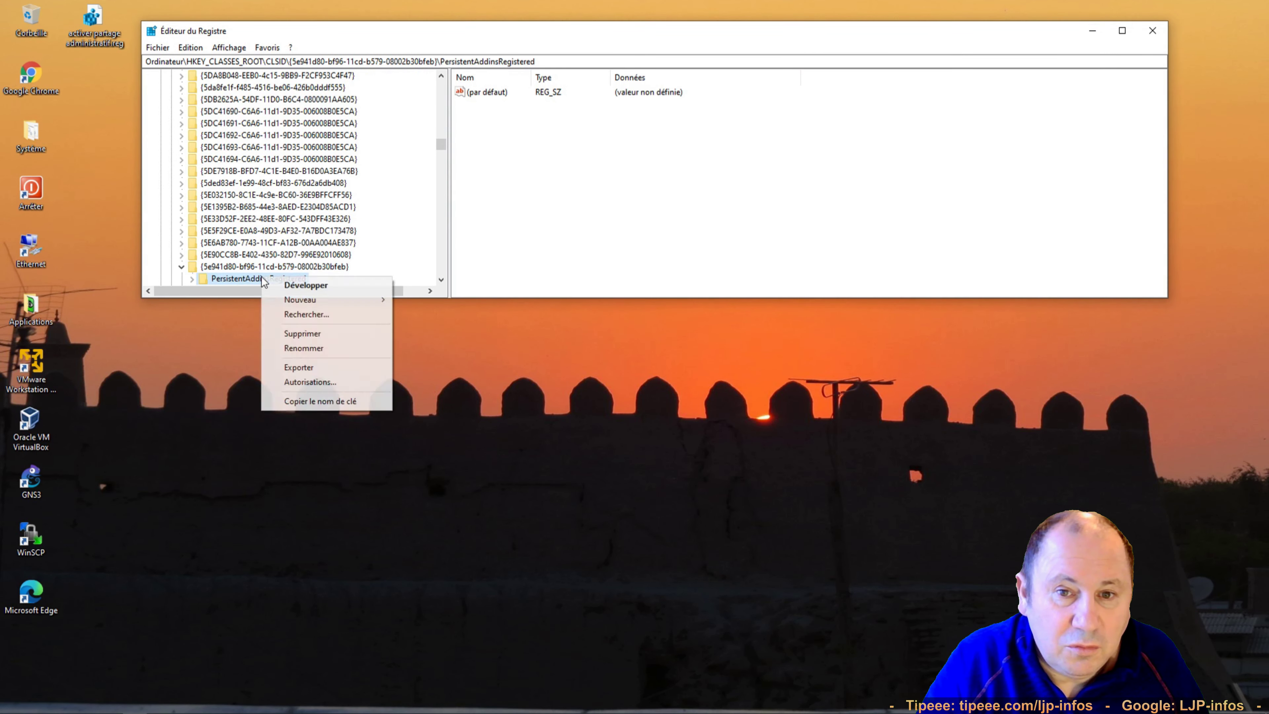
{"action": "left_click", "coordinate": [440, 147]}
Find the next match for the identifier beyond this CLSID key and examine the matching value's data
{"action": "left_click_drag", "start_coordinate": [440, 147], "coordinate": [444, 146]}
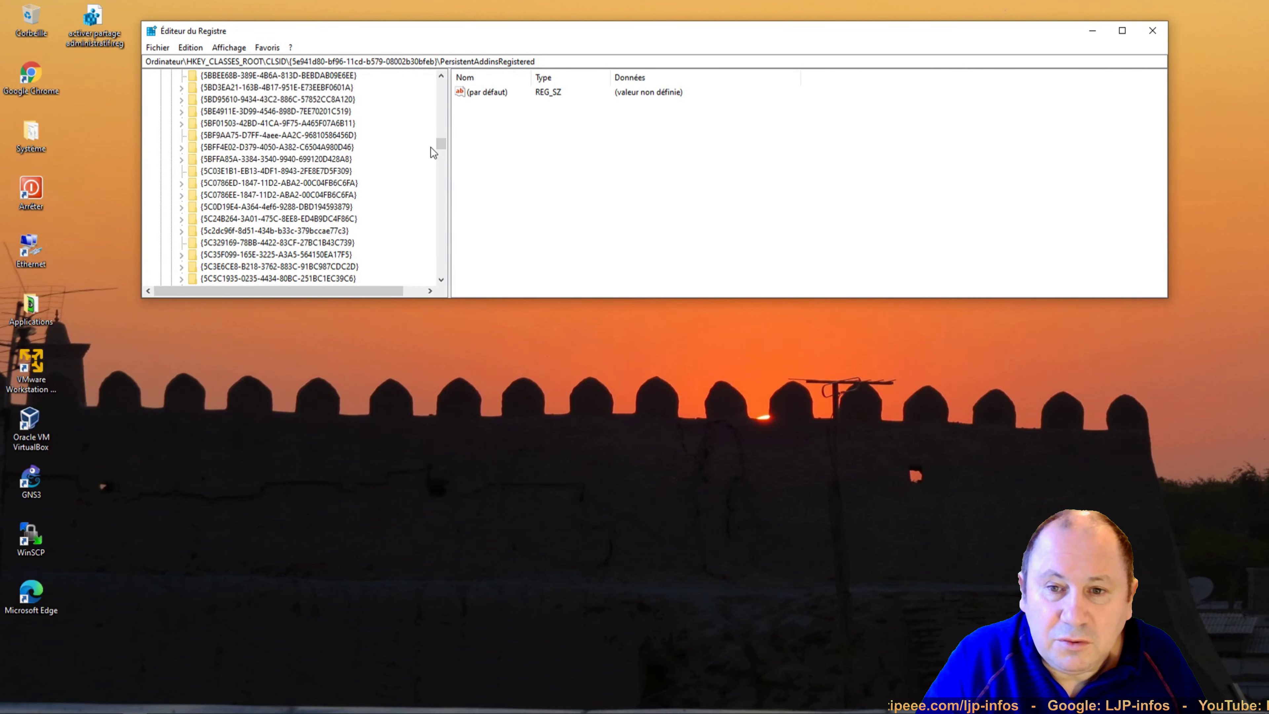
{"action": "key", "text": "F3"}
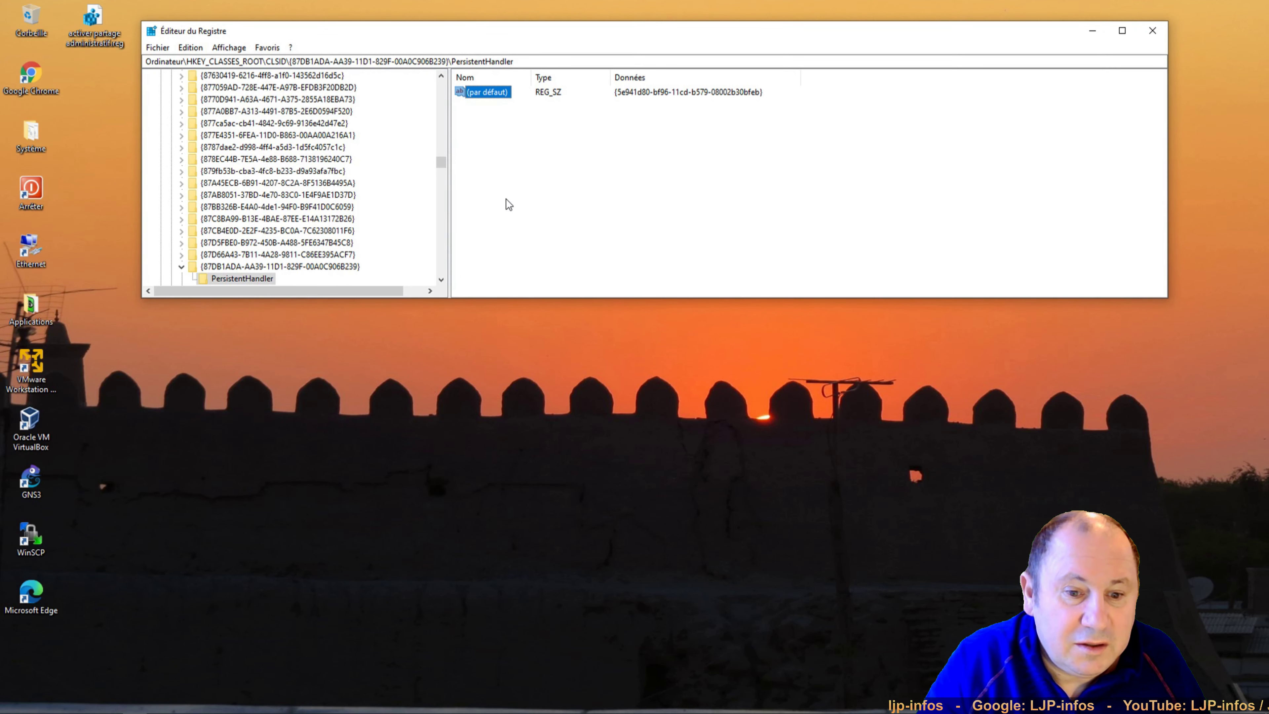
{"action": "left_click", "coordinate": [659, 93]}
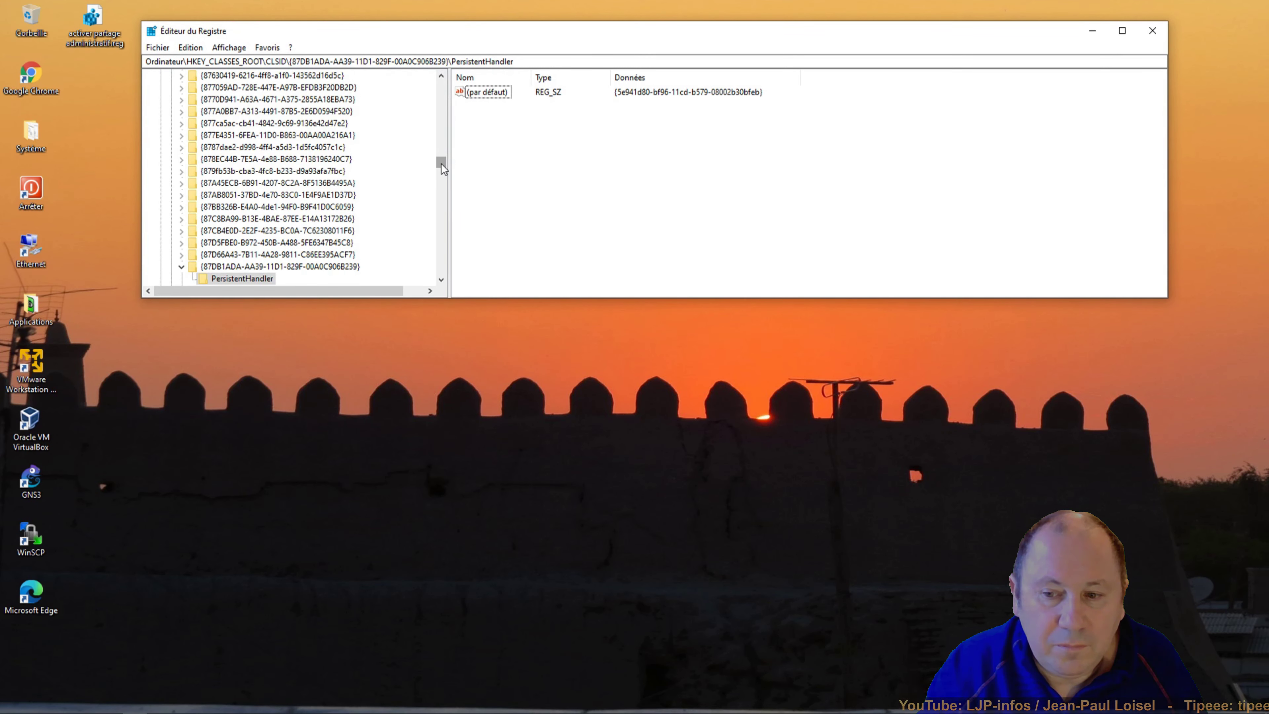
Collapse HKEY_CLASSES_ROOT and search the whole registry from the Ordinateur root for "xbox" in keys, values and data
{"action": "left_click_drag", "start_coordinate": [442, 164], "coordinate": [441, 89]}
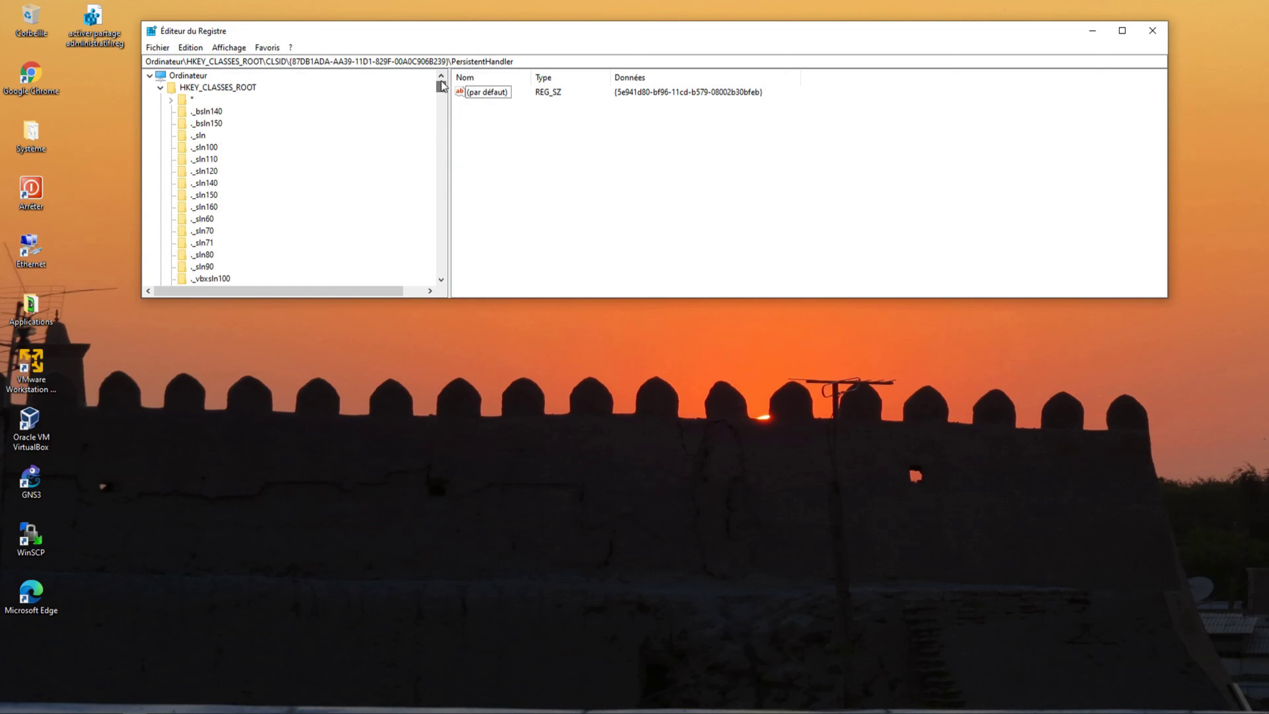
{"action": "left_click", "coordinate": [160, 87]}
{"action": "left_click", "coordinate": [180, 78]}
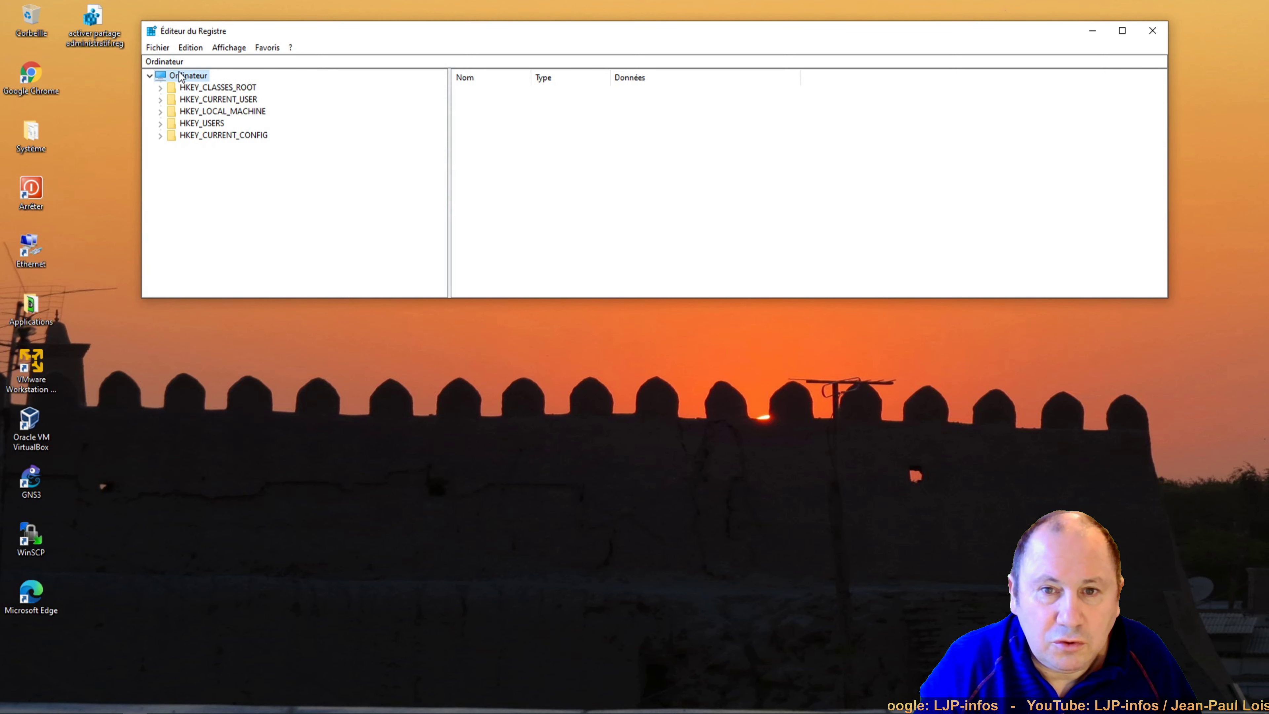
{"action": "left_click", "coordinate": [190, 47]}
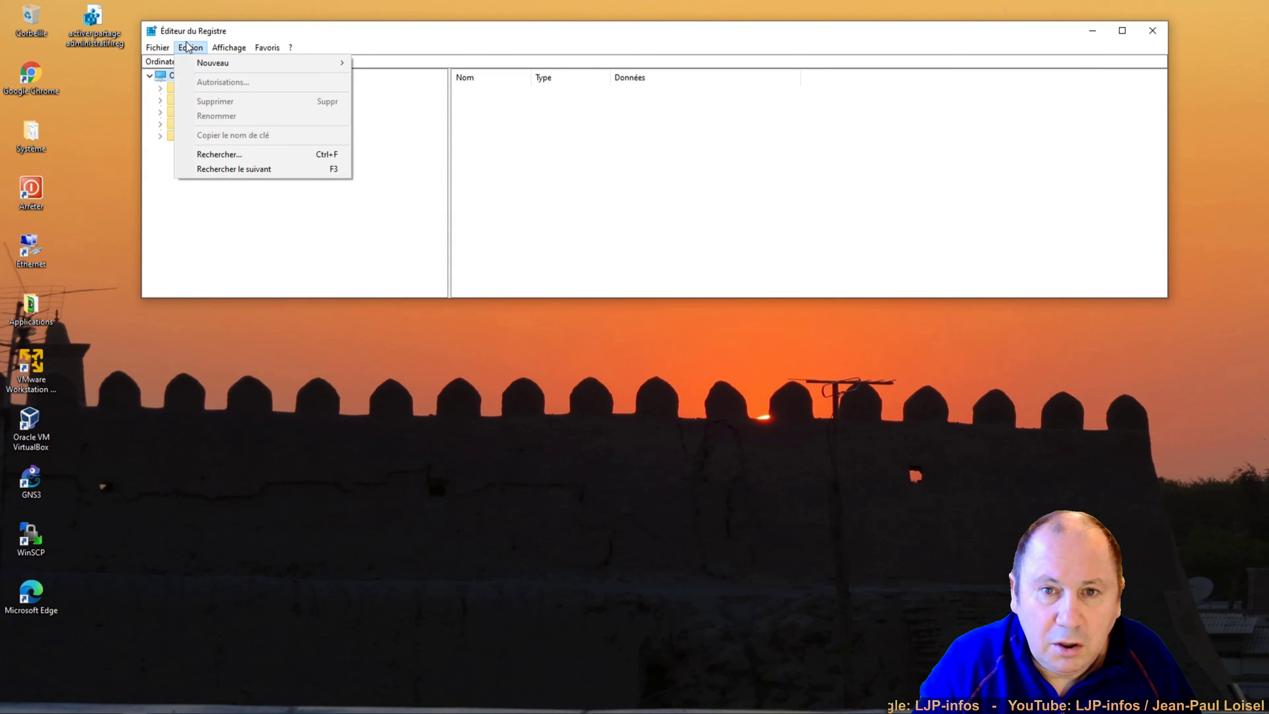
{"action": "left_click", "coordinate": [208, 155]}
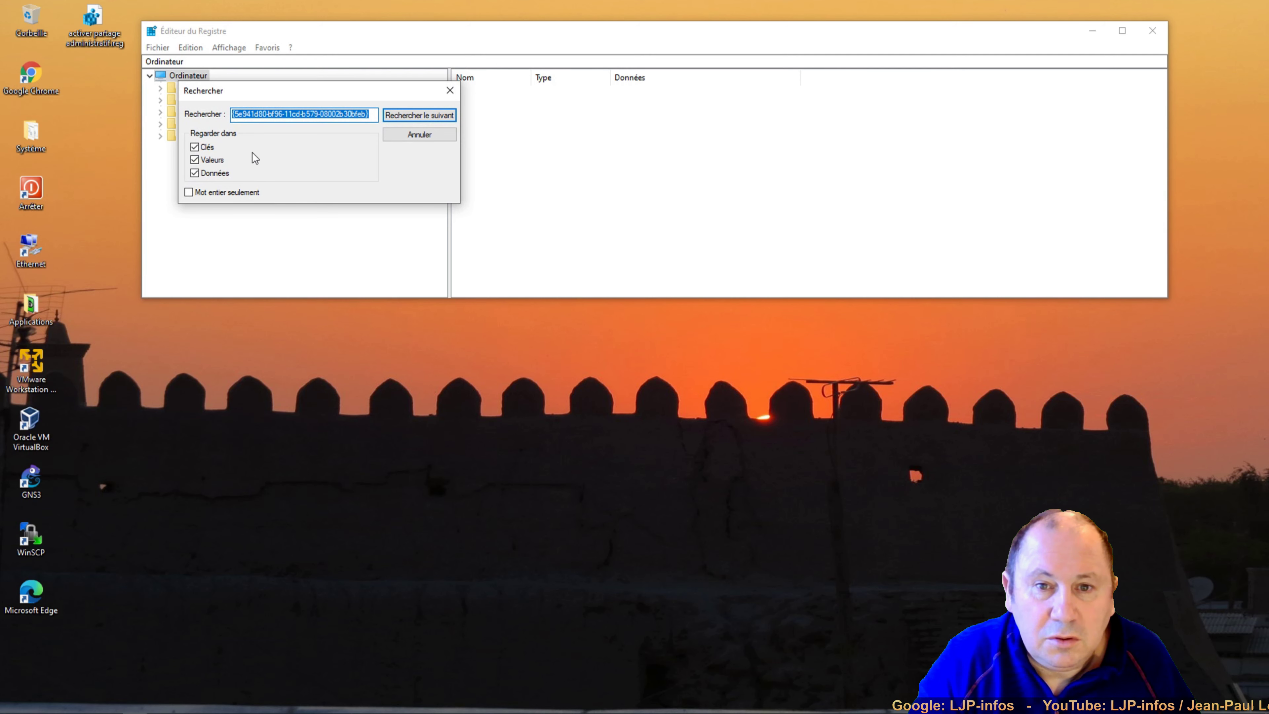
{"action": "type", "text": "xbox"}
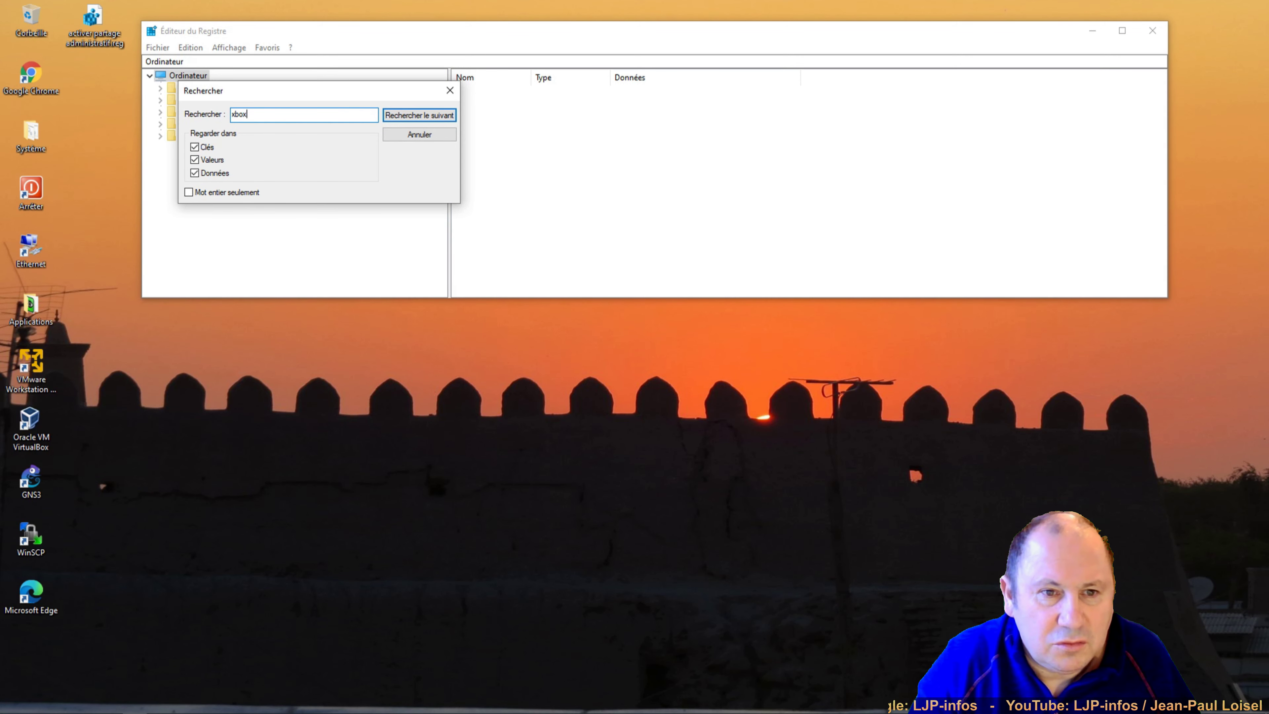
{"action": "left_click", "coordinate": [415, 115]}
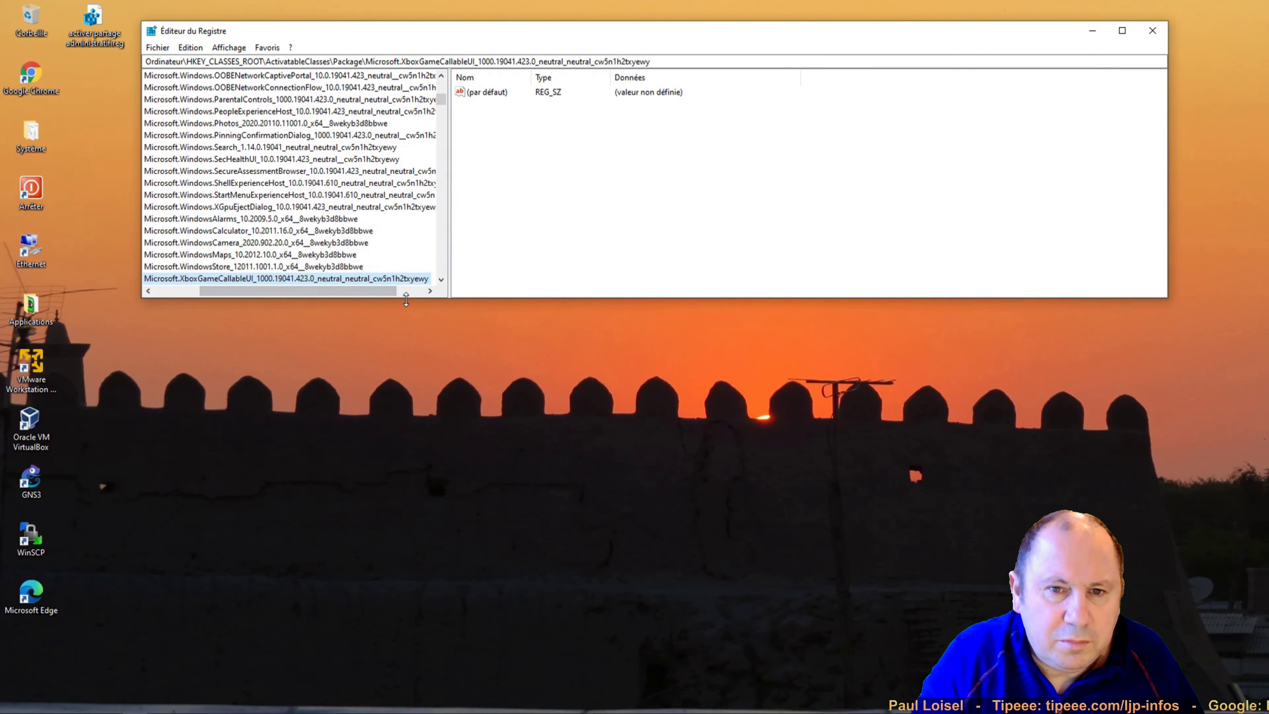
Enlarge the Registry Editor window and widen its key tree, and find the next xbox match under the AppID key
{"action": "left_click_drag", "start_coordinate": [406, 298], "coordinate": [387, 549]}
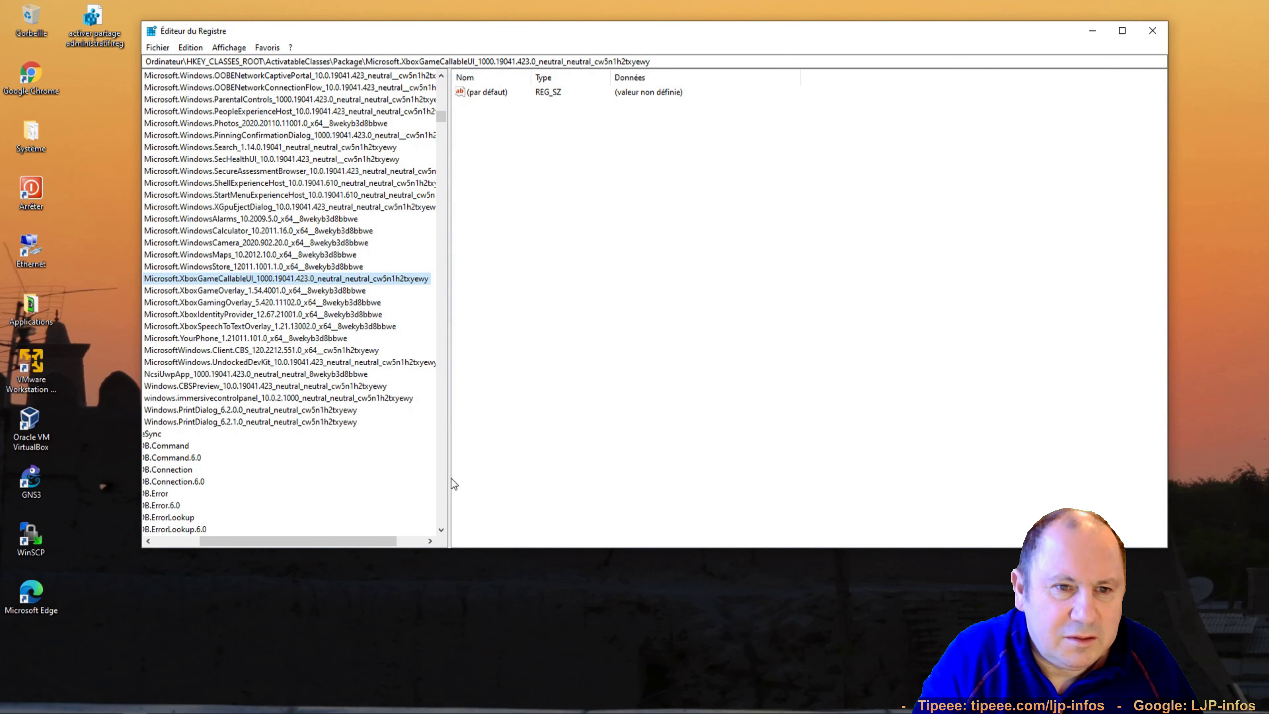
{"action": "left_click_drag", "start_coordinate": [451, 483], "coordinate": [582, 484]}
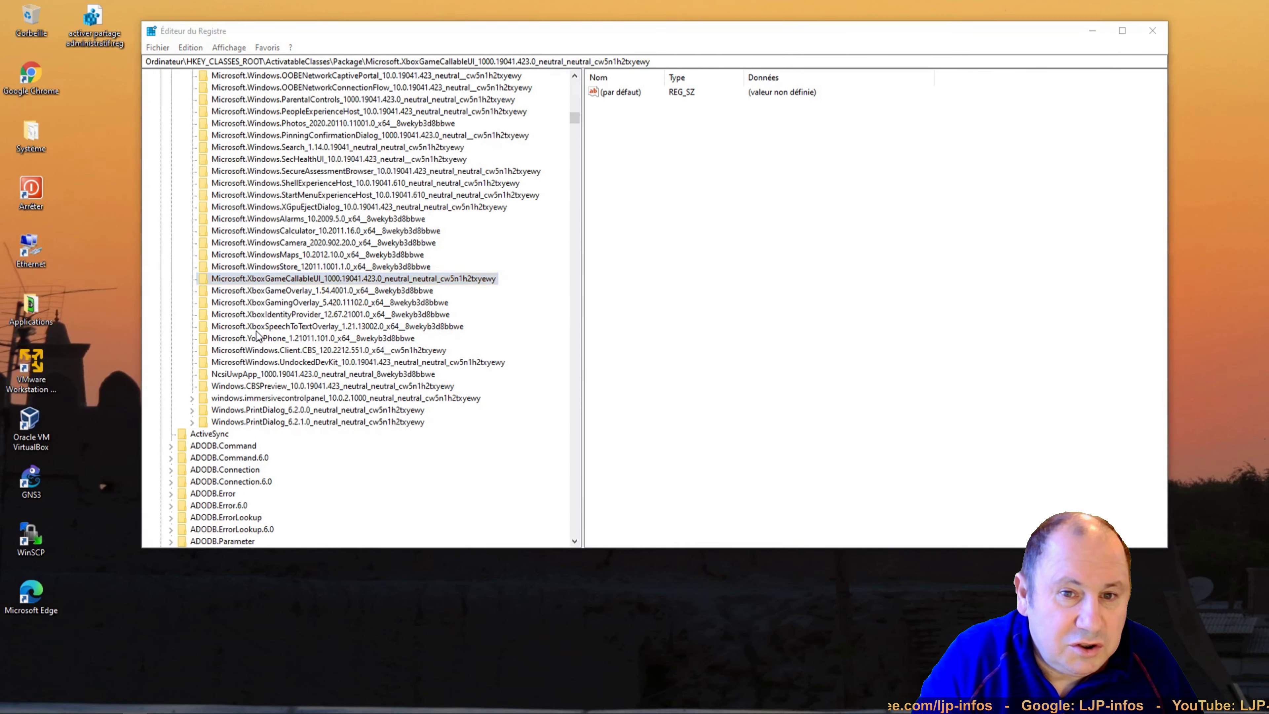
{"action": "key", "text": "F3"}
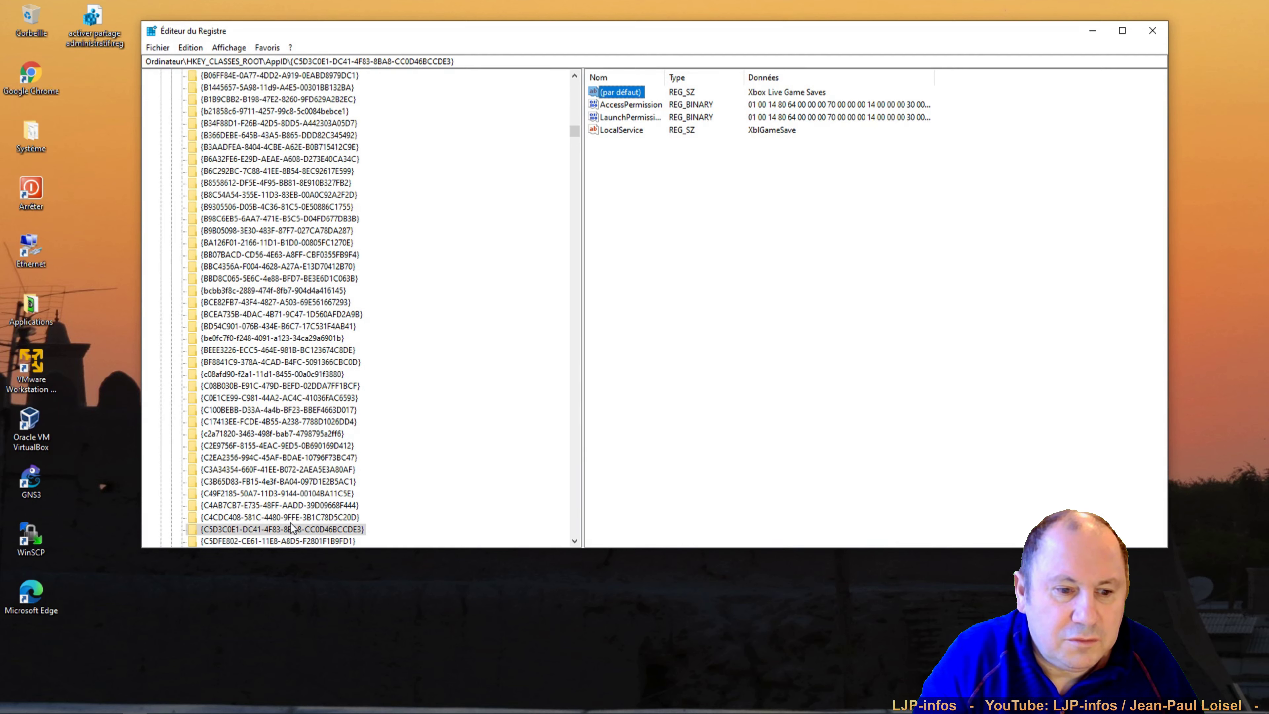
{"action": "left_click", "coordinate": [214, 531]}
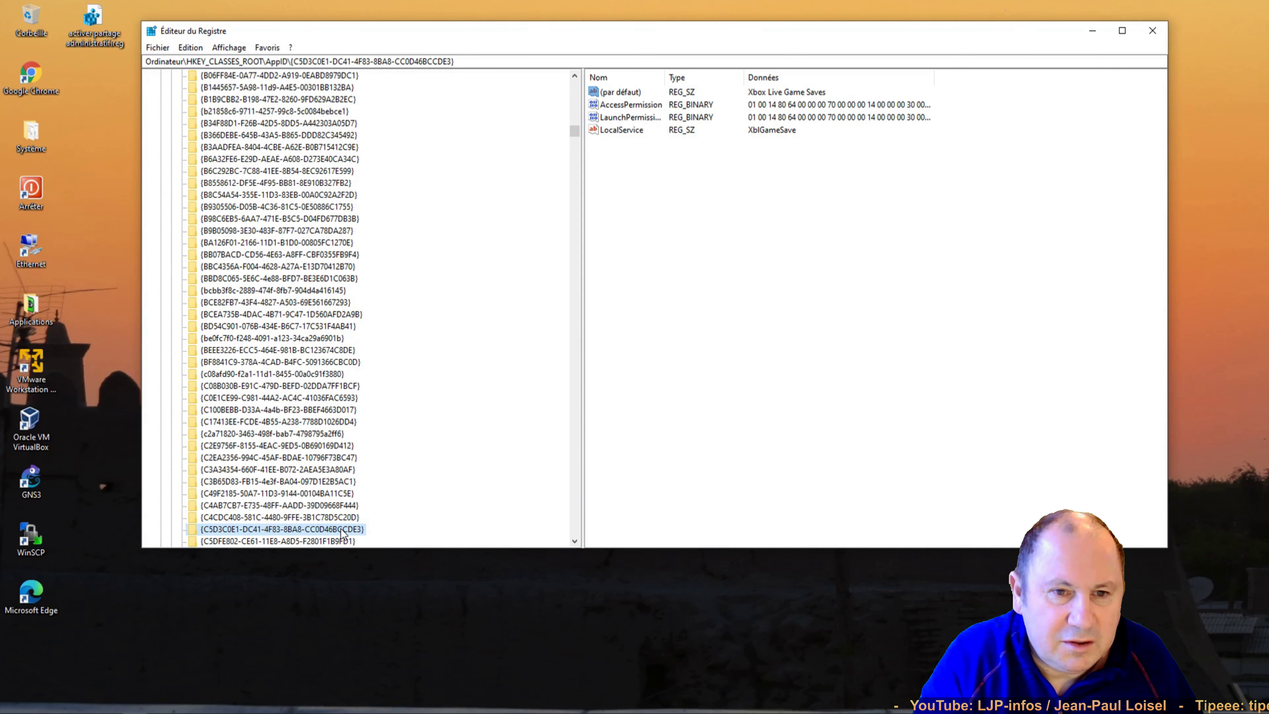
Repeat the xbox search through successive matches in the AppX keys until reaching the key whose default value is Xbox Game Bar
{"action": "key", "text": "F3"}
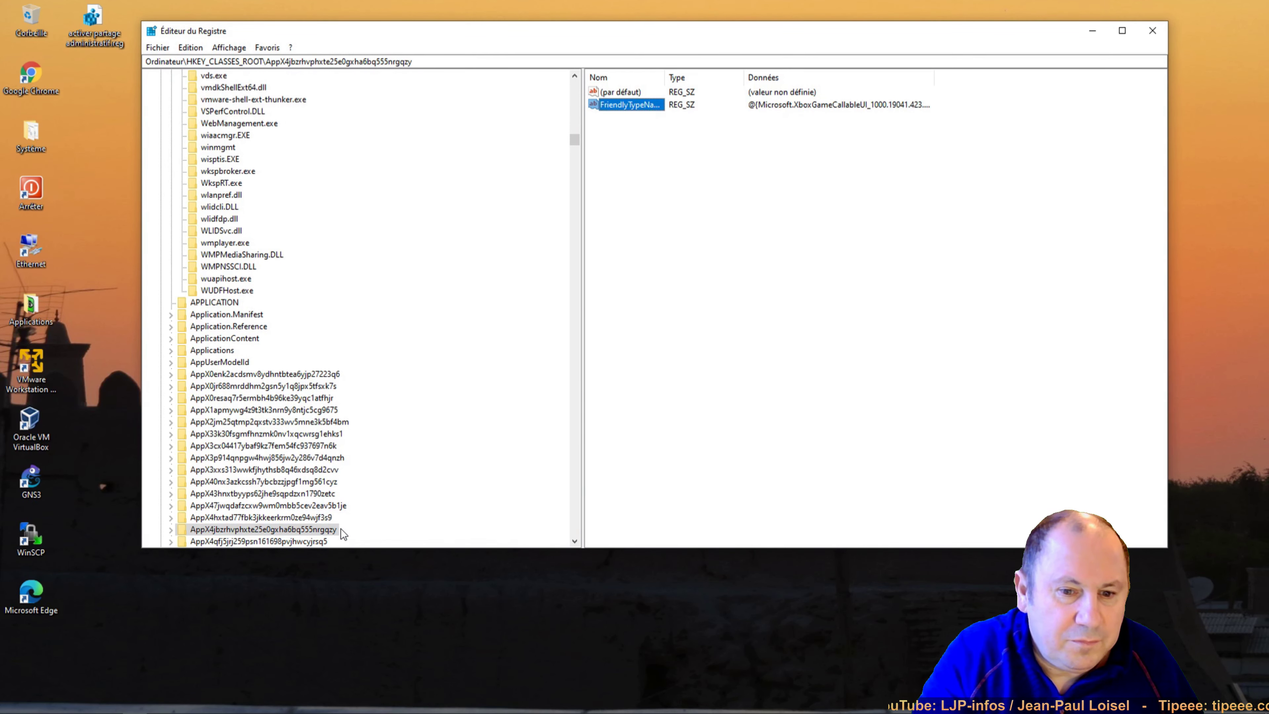
{"action": "key", "text": "F3"}
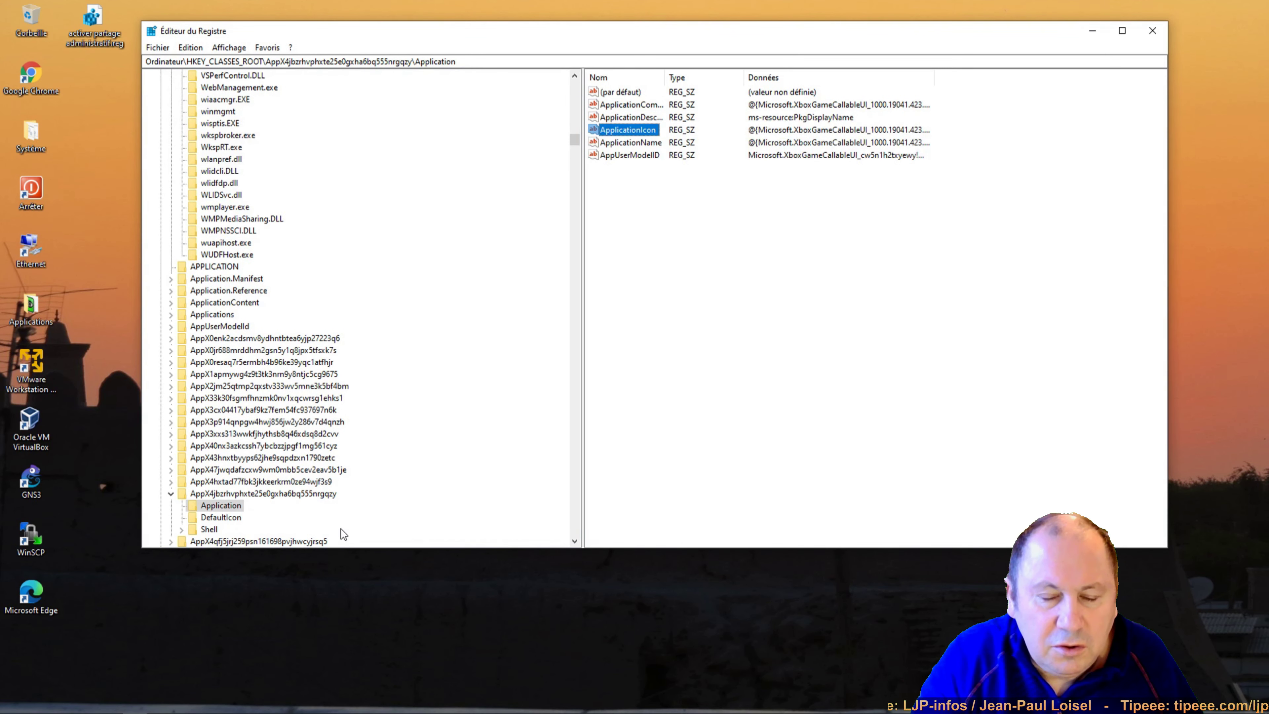
{"action": "key", "text": "F3"}
{"action": "key", "text": "F3"}
{"action": "key", "text": "F3"}
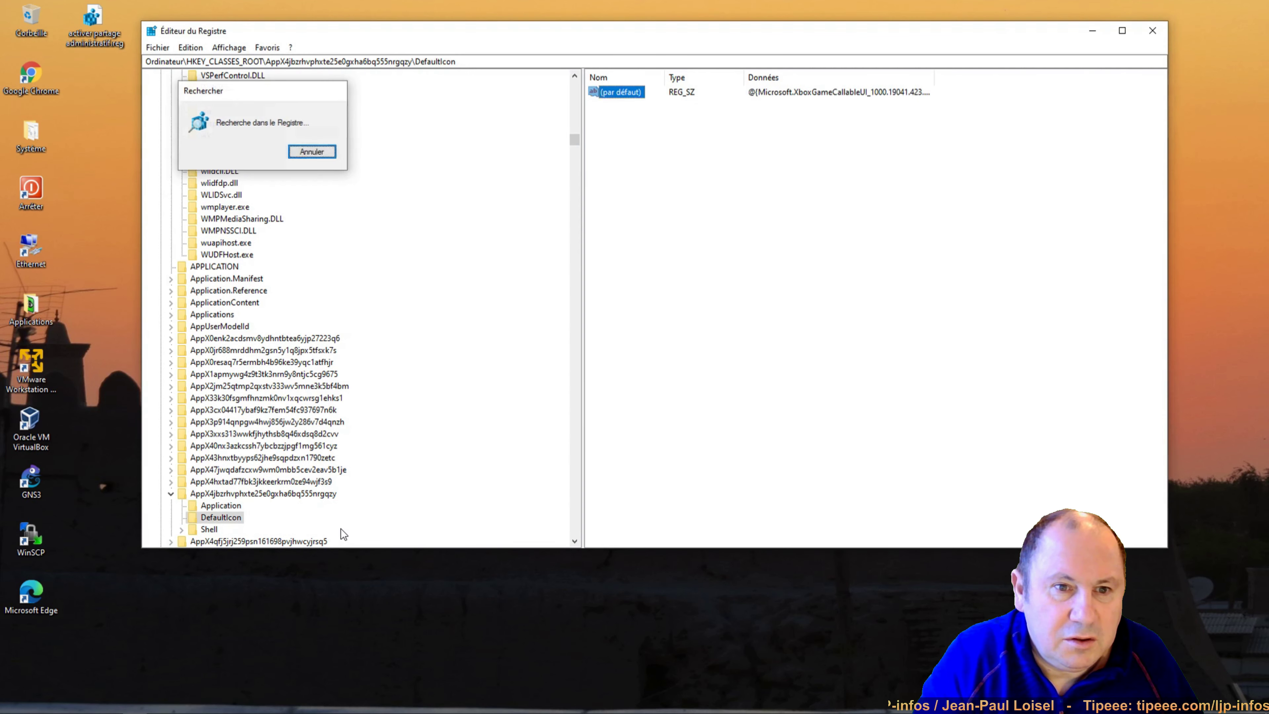
{"action": "key", "text": "F3"}
{"action": "key", "text": "F3"}
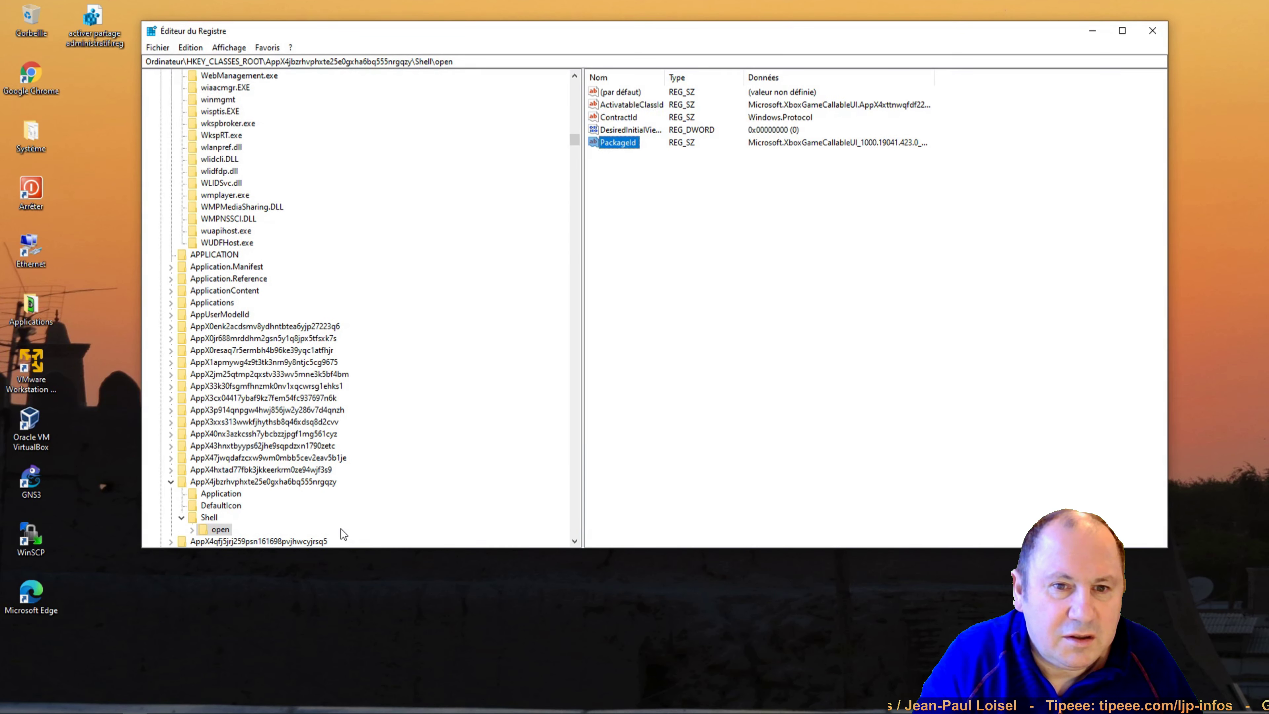
{"action": "key", "text": "F3"}
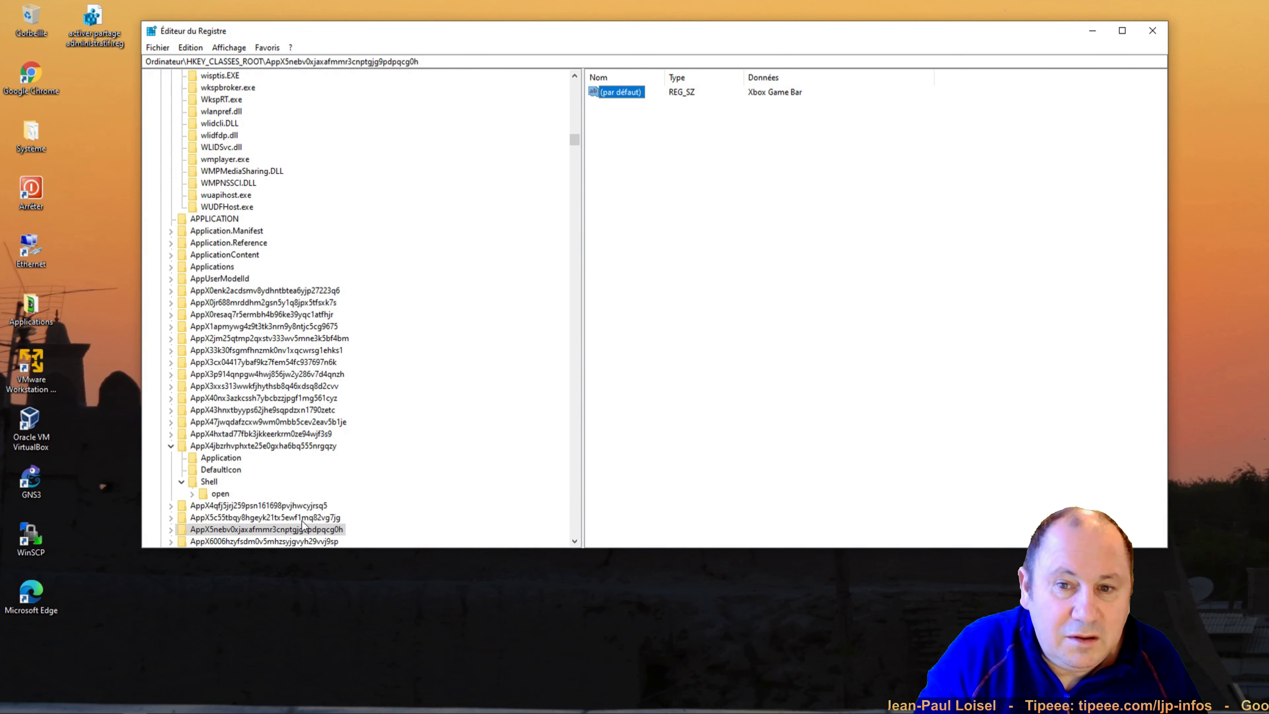
Return to the start of the key tree, collapse HKEY_CLASSES_ROOT and select the Ordinateur root
{"action": "left_click_drag", "start_coordinate": [579, 148], "coordinate": [578, 76]}
{"action": "left_click", "coordinate": [160, 87]}
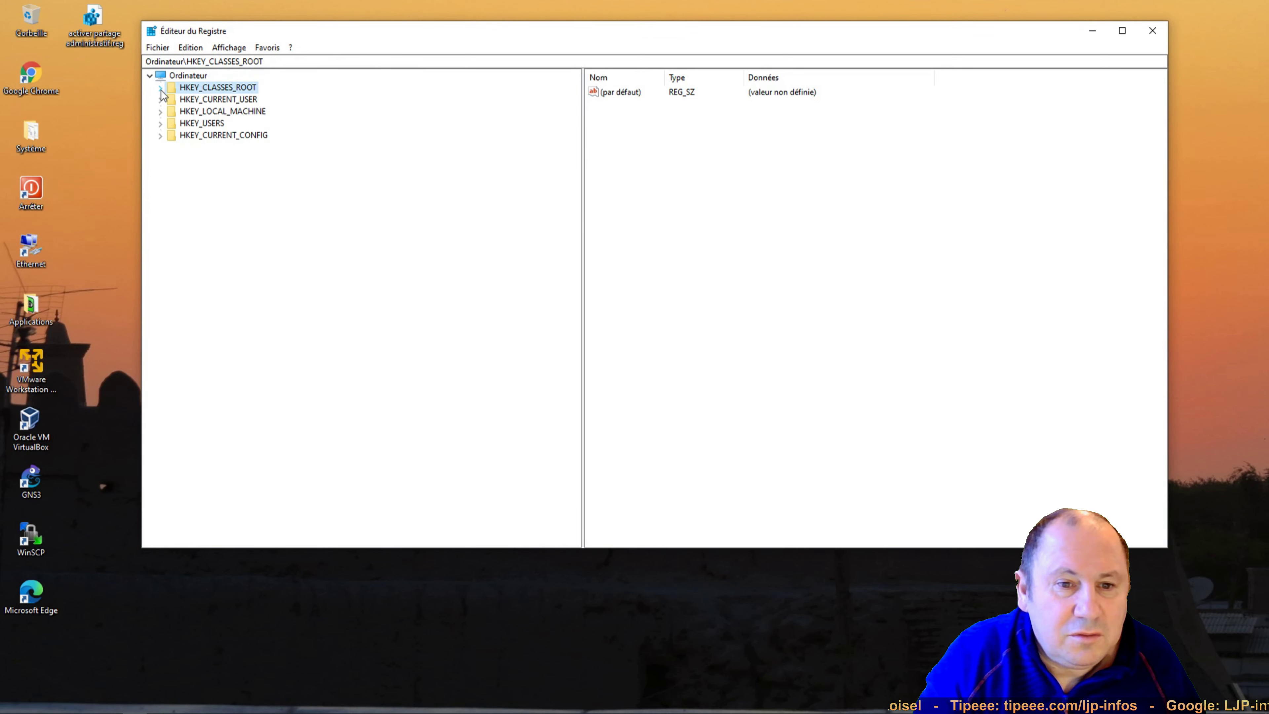
{"action": "left_click", "coordinate": [180, 79]}
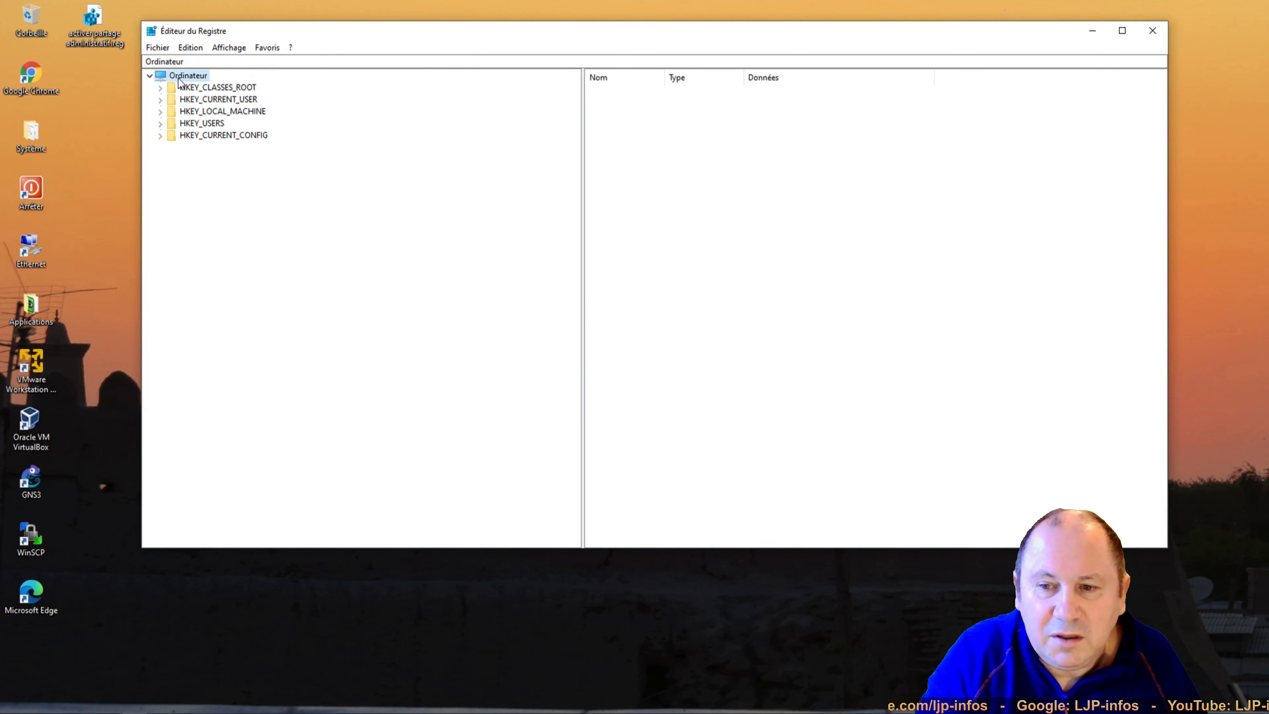
Copy the words "VMware Workstation" from the name of the desktop shortcut, leaving the name unchanged, and return to the Registry Editor
{"action": "left_click", "coordinate": [30, 390]}
{"action": "left_click", "coordinate": [36, 391]}
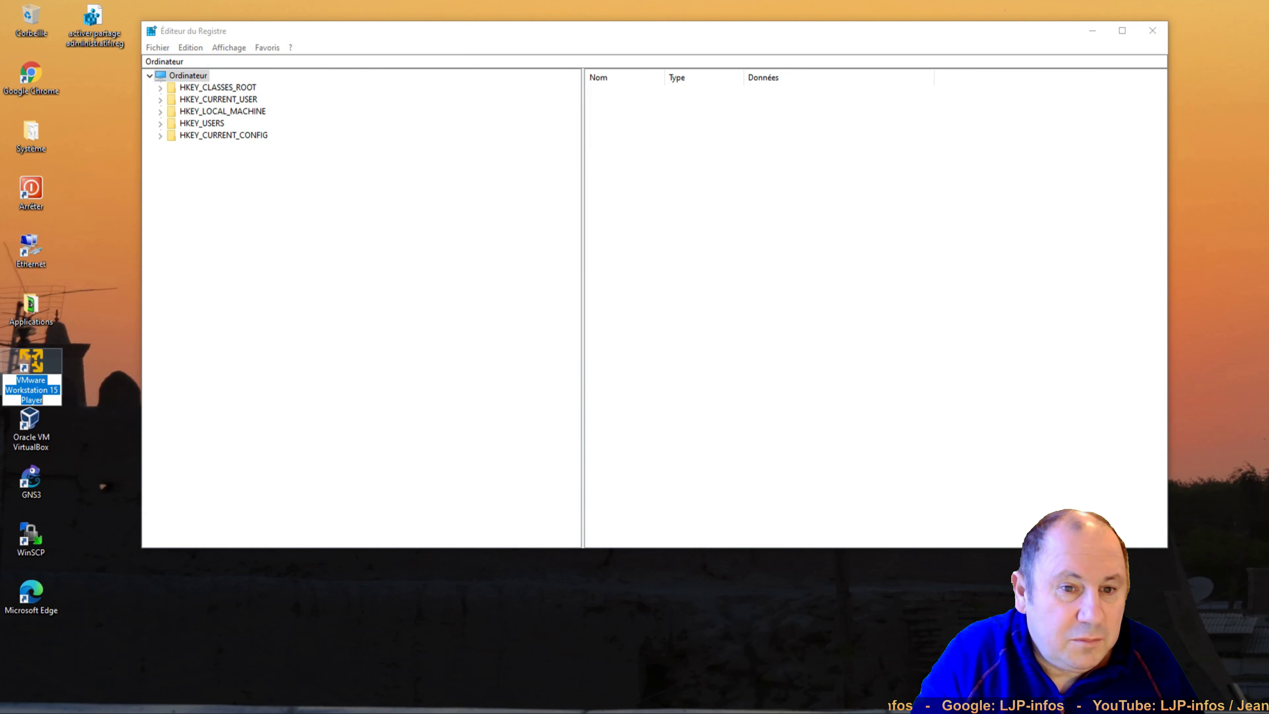
{"action": "left_click_drag", "start_coordinate": [48, 391], "coordinate": [16, 381]}
{"action": "key", "text": "cmd+c"}
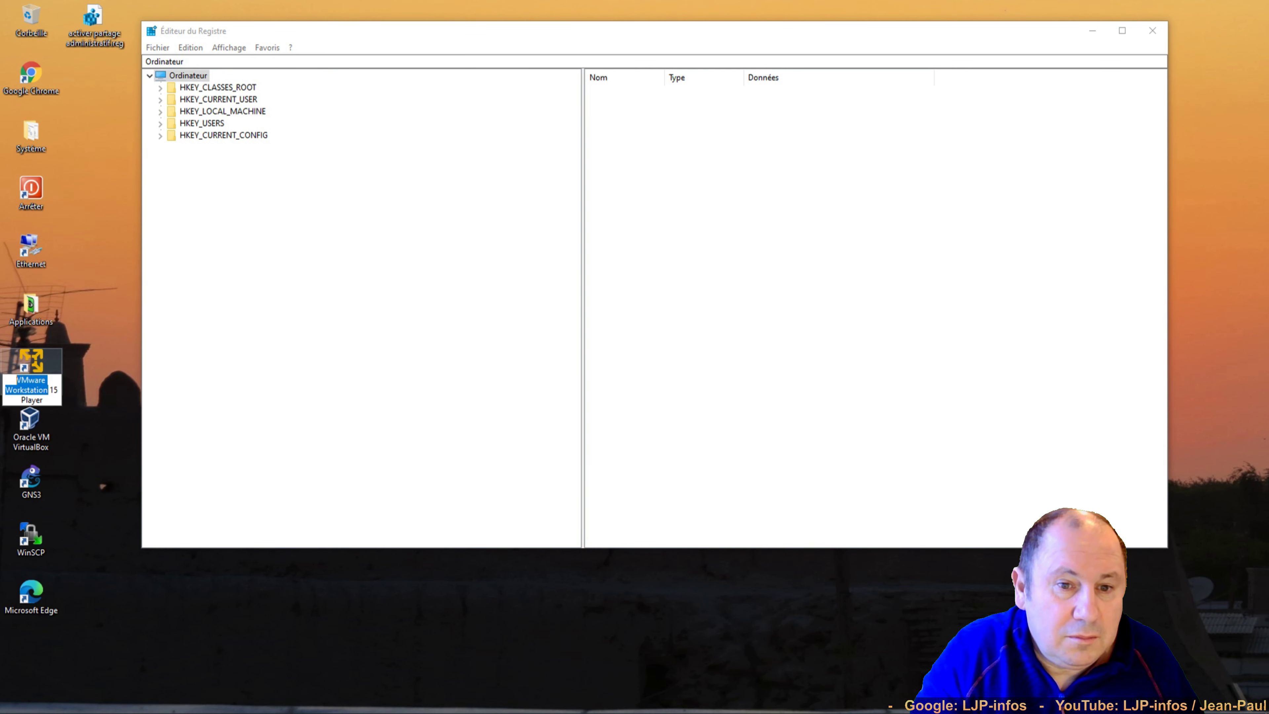
{"action": "right_click", "coordinate": [32, 380]}
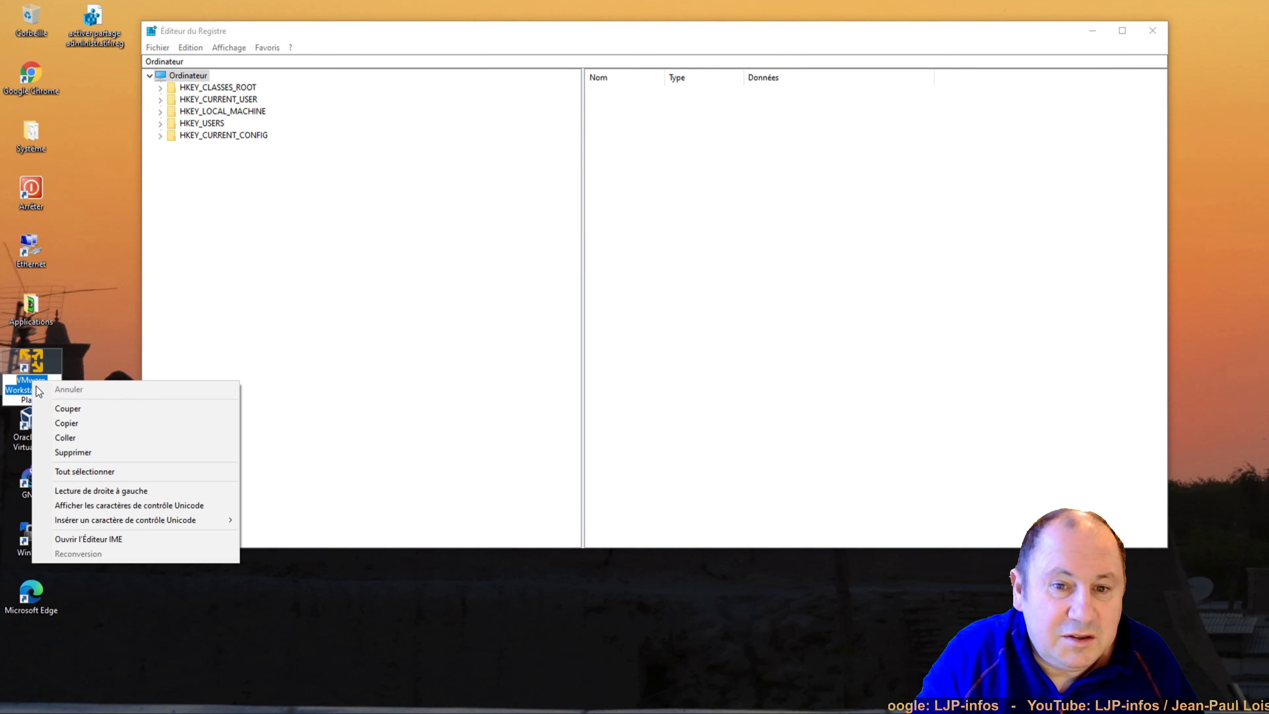
{"action": "left_click", "coordinate": [70, 423]}
{"action": "left_click", "coordinate": [213, 276]}
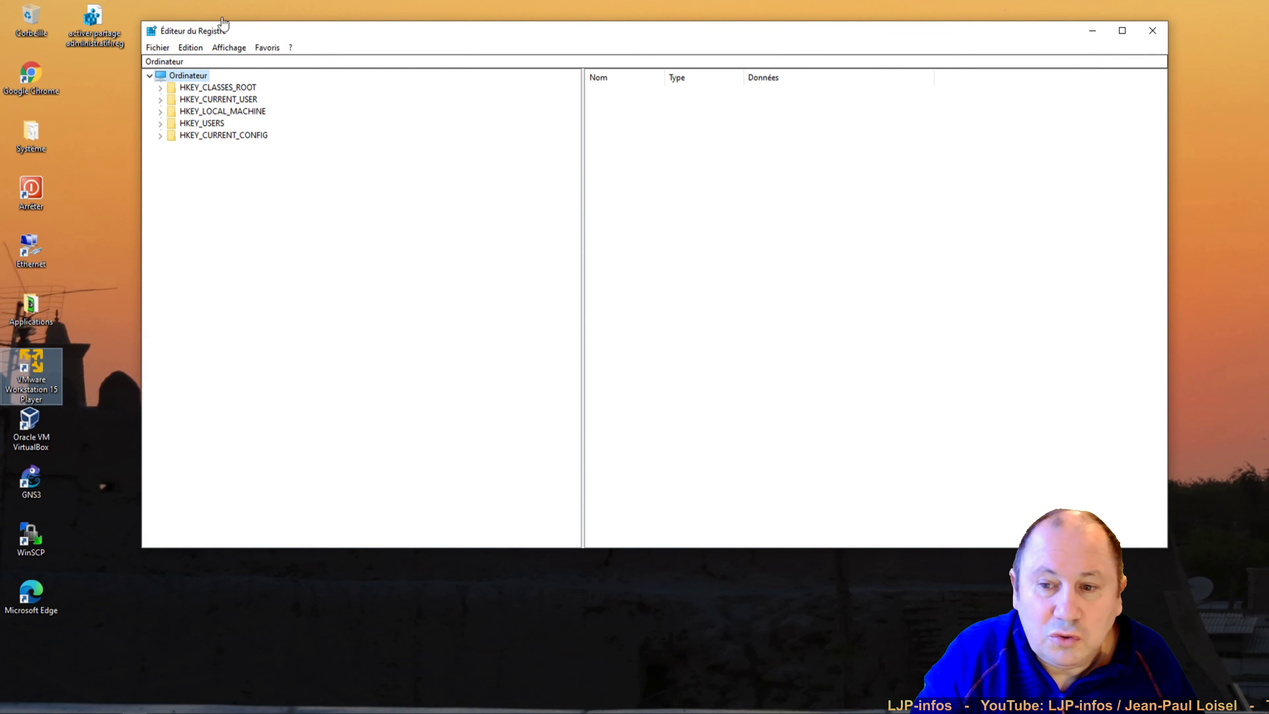
Search the registry's keys, values and data from the root for the copied text "VMware Workstation"
{"action": "left_click", "coordinate": [190, 48]}
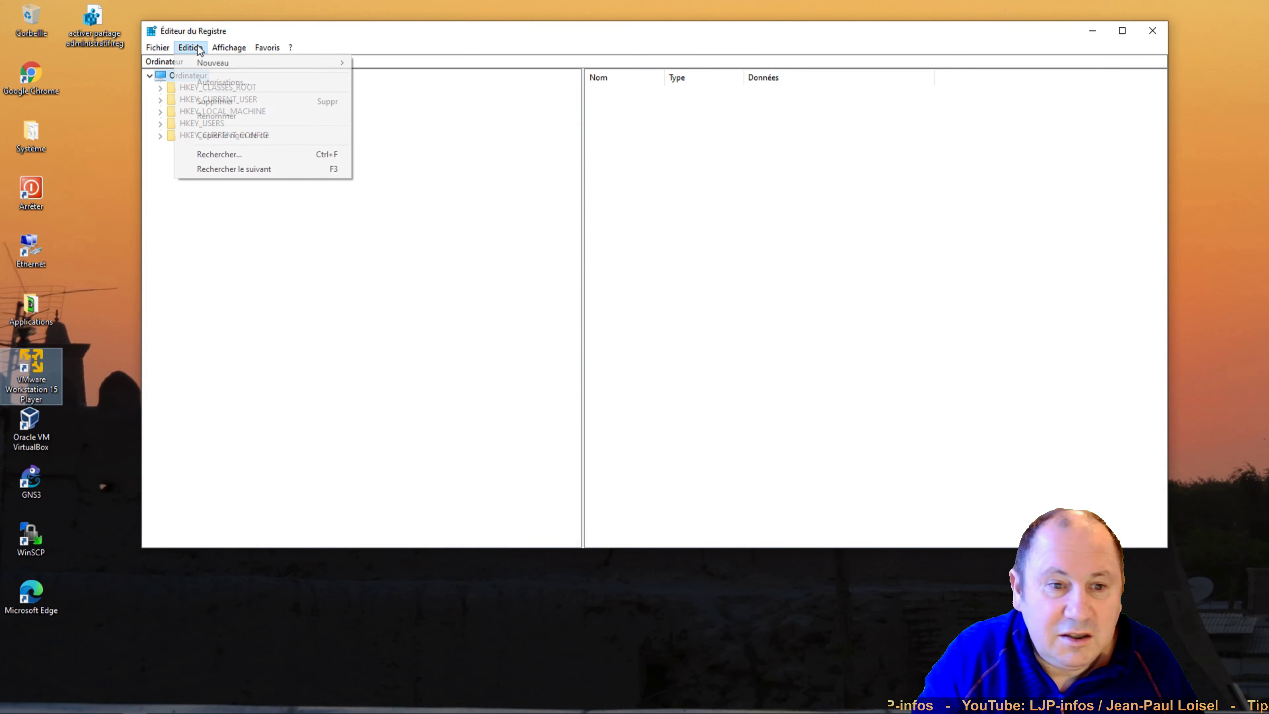
{"action": "left_click", "coordinate": [229, 153]}
{"action": "right_click", "coordinate": [323, 115]}
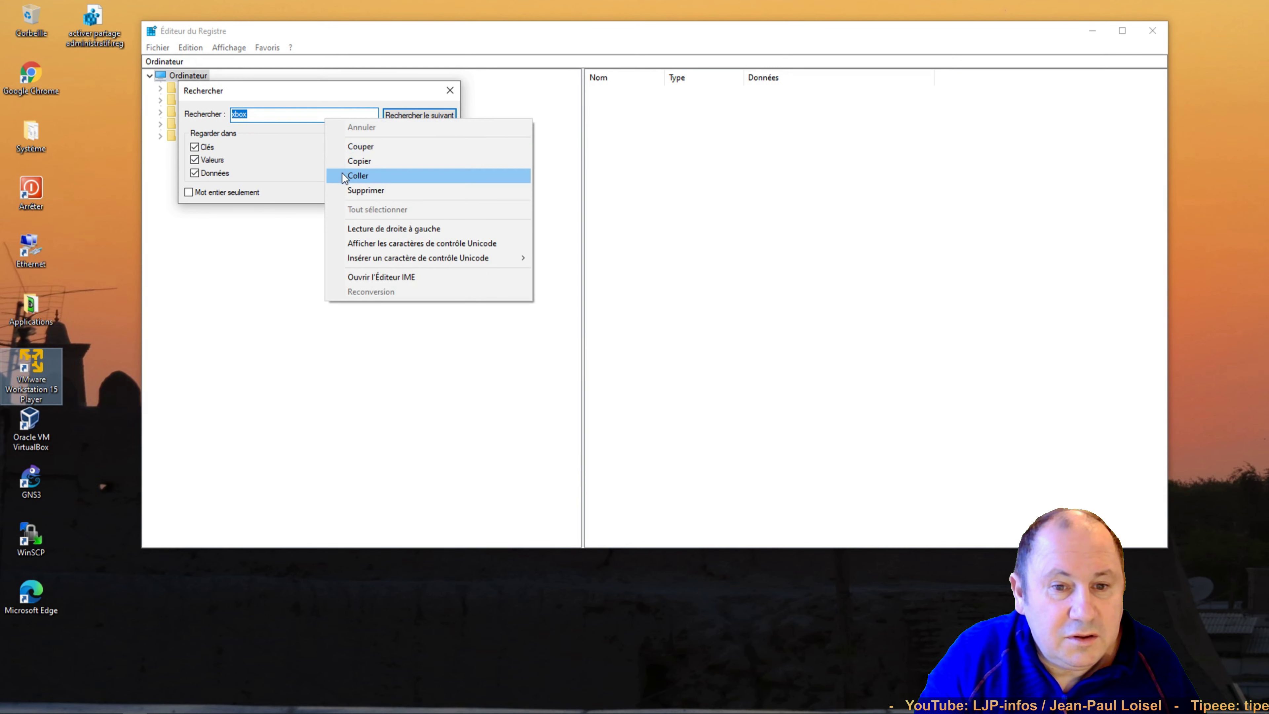
{"action": "left_click", "coordinate": [349, 178]}
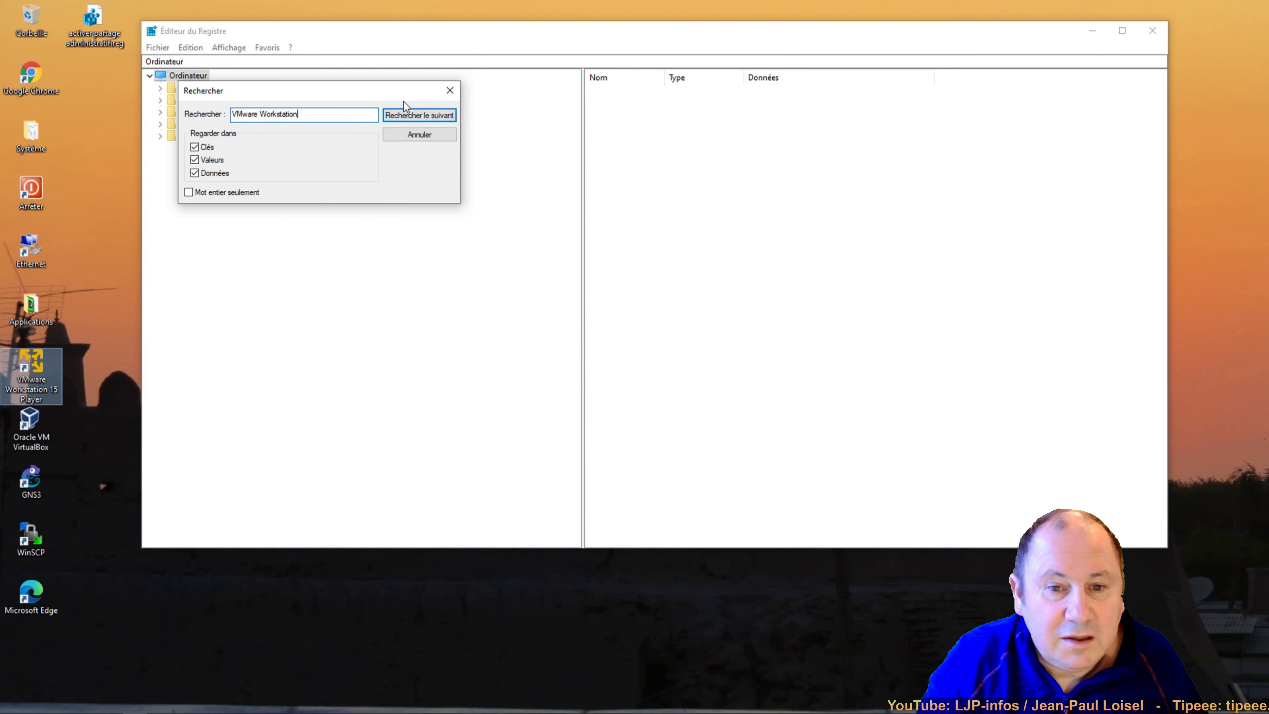
{"action": "left_click", "coordinate": [420, 114]}
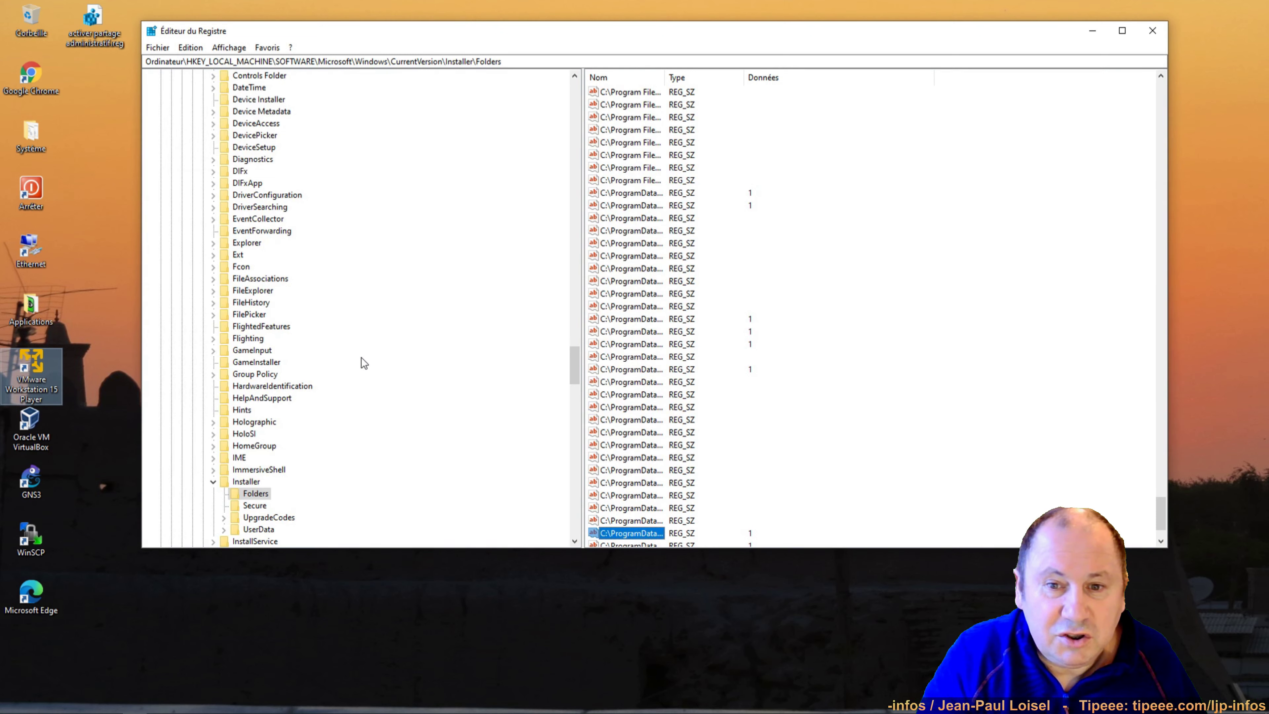
Repeat the VMware Workstation search through successive matches until reaching the VMware Workstation key under WOW6432Node\VMware, Inc
{"action": "scroll", "coordinate": [717, 522], "scroll_direction": "down", "scroll_amount": 1}
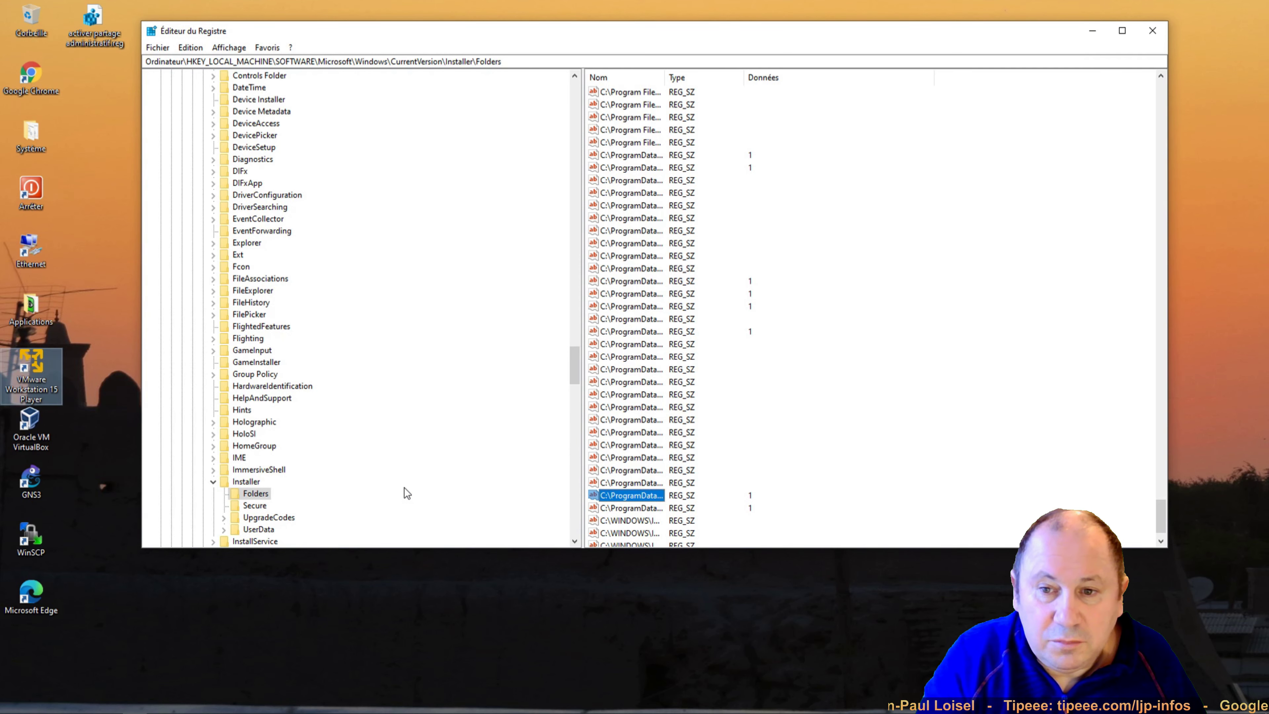
{"action": "key", "text": "F3"}
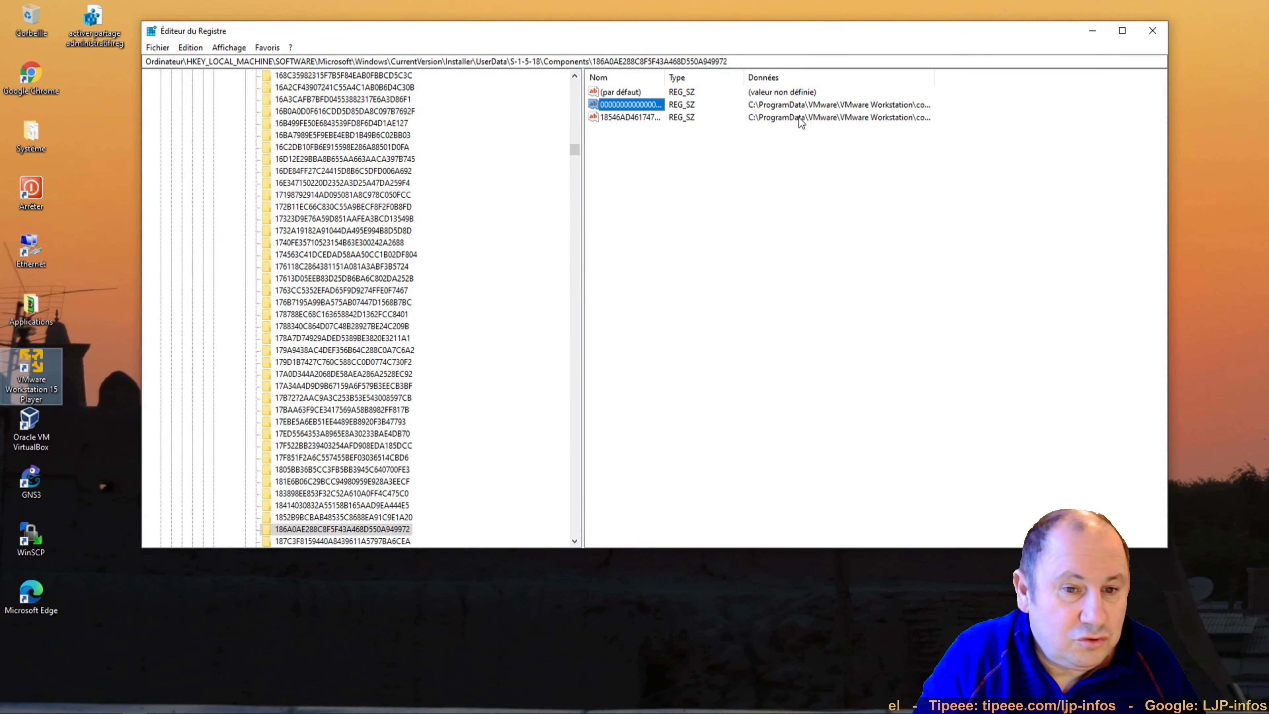
{"action": "left_click", "coordinate": [292, 532]}
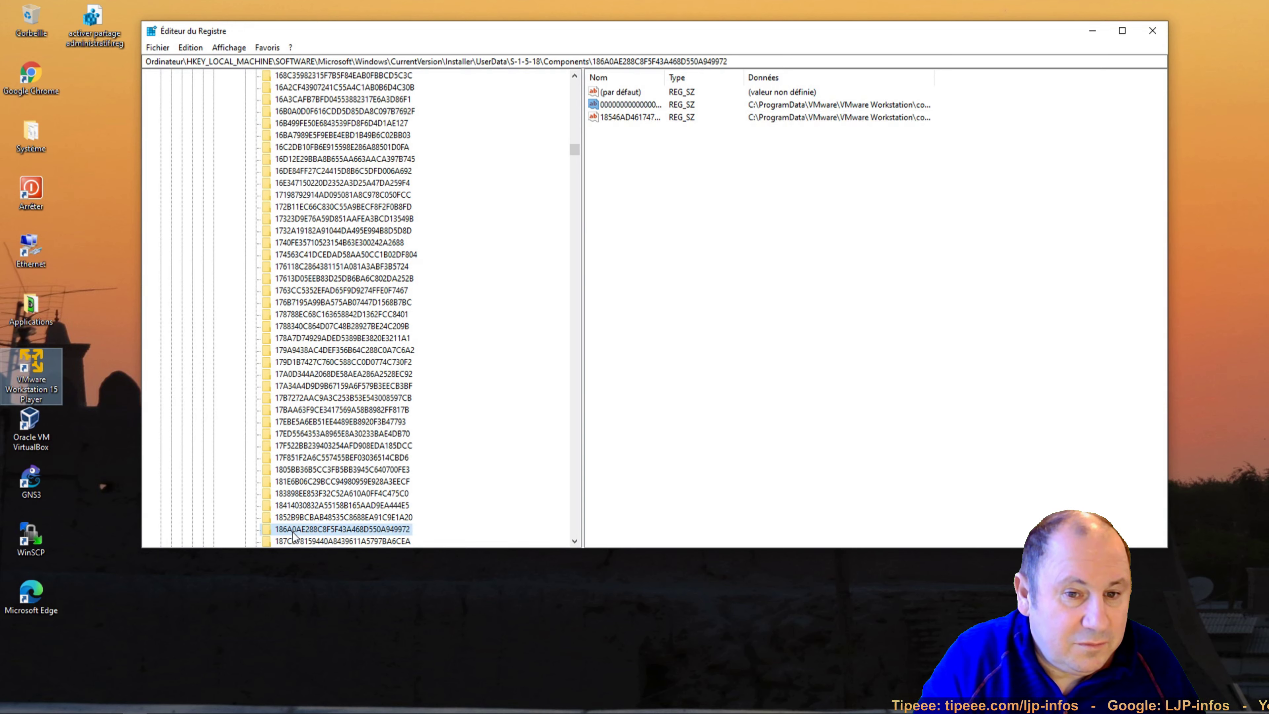
{"action": "key", "text": "F3"}
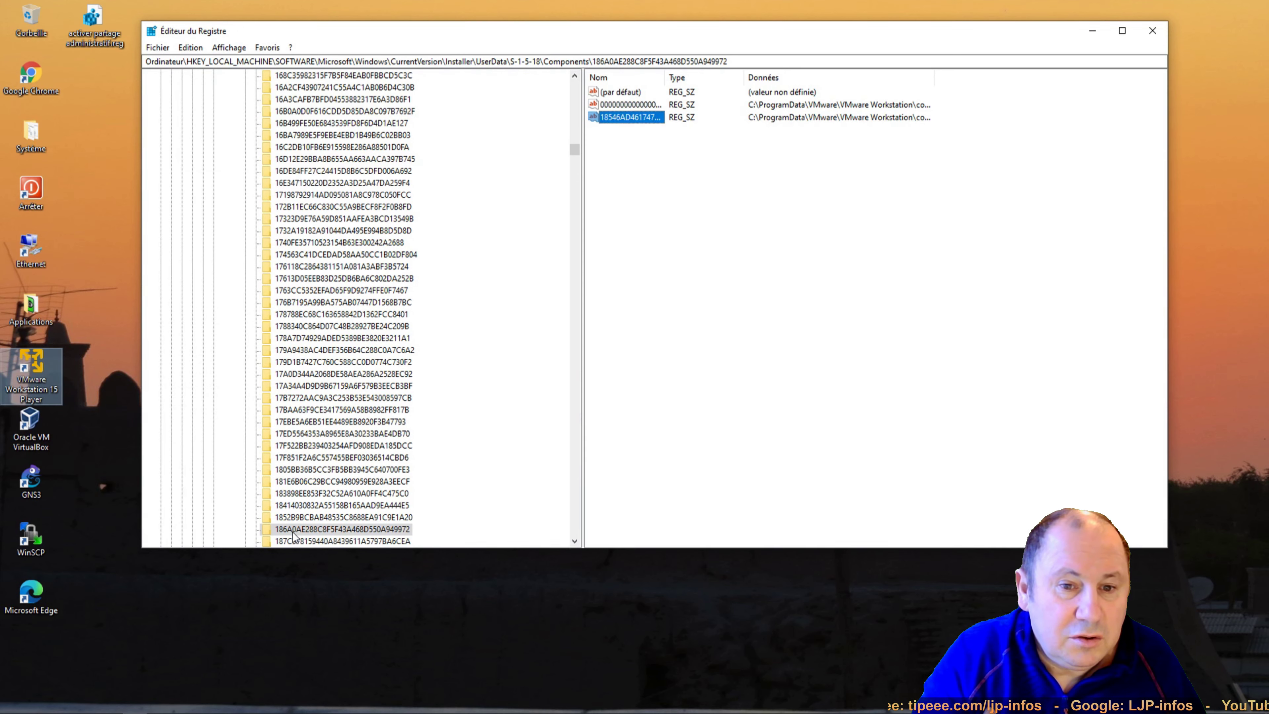
{"action": "key", "text": "F3"}
{"action": "key", "text": "F3"}
{"action": "key", "text": "F3"}
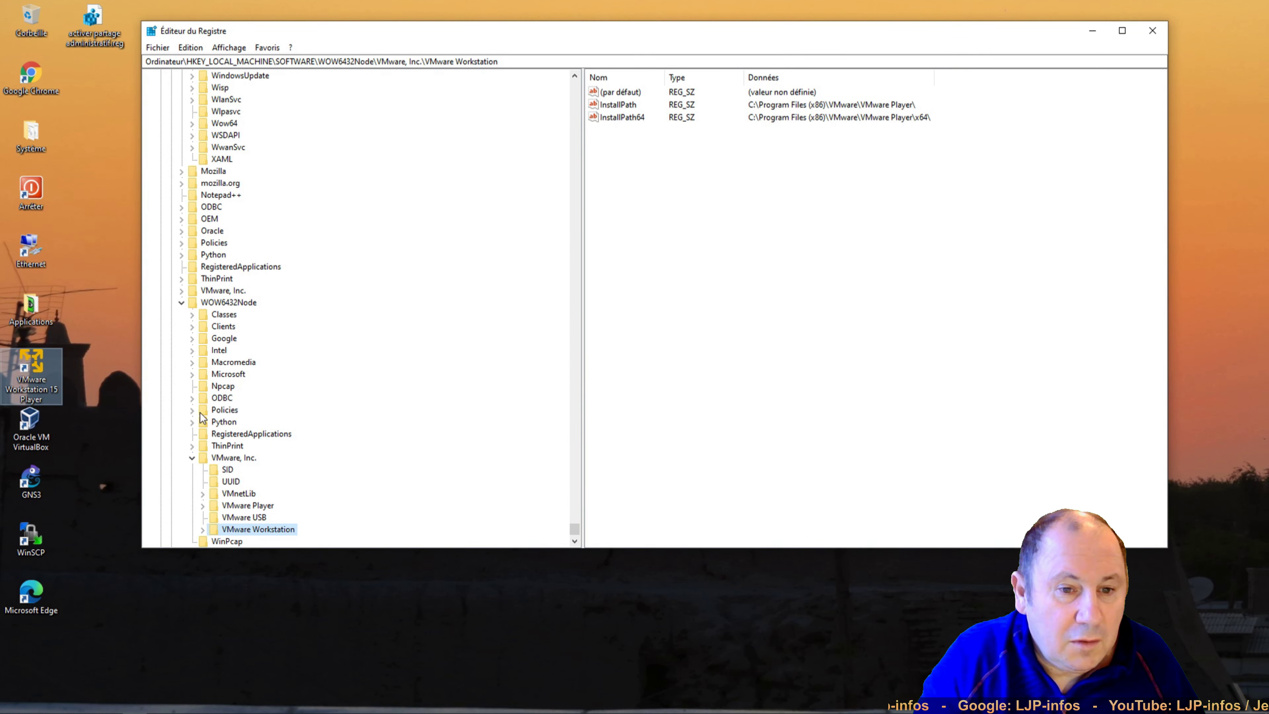
Examine the values of the VMware Player and VMware Workstation keys, and continue the search to the end of the registry
{"action": "left_click", "coordinate": [246, 506]}
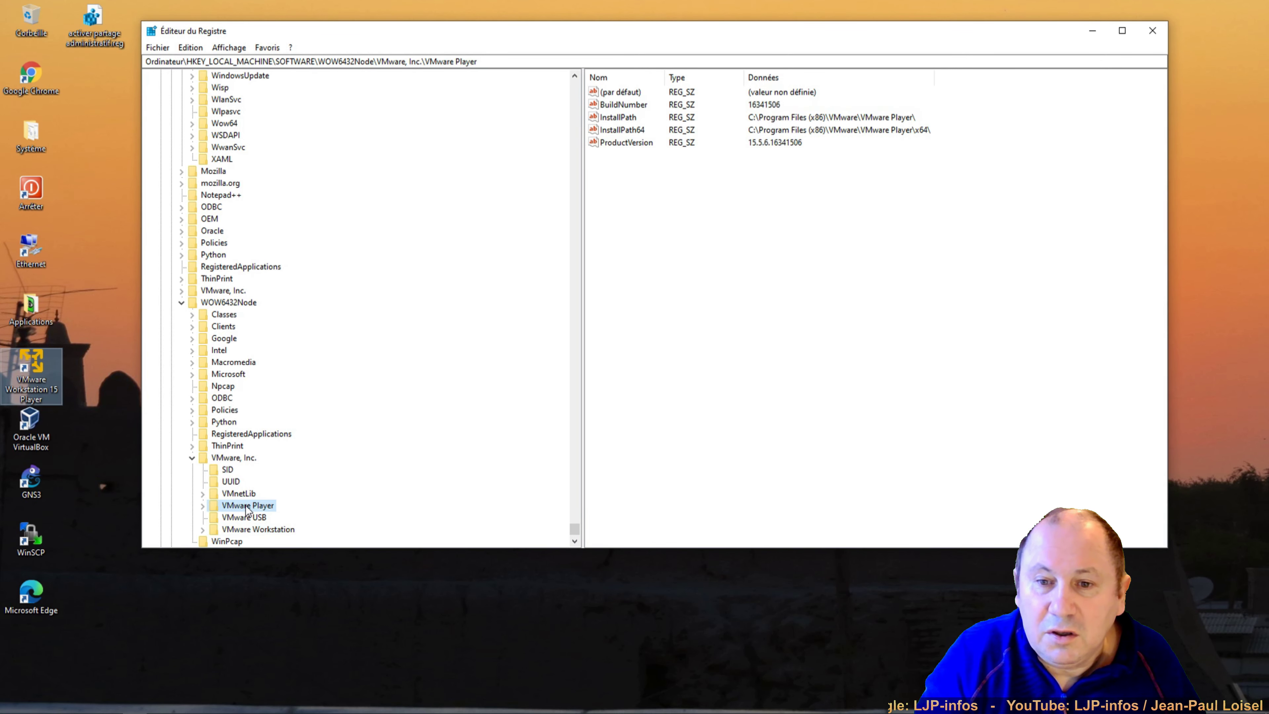
{"action": "left_click", "coordinate": [248, 530]}
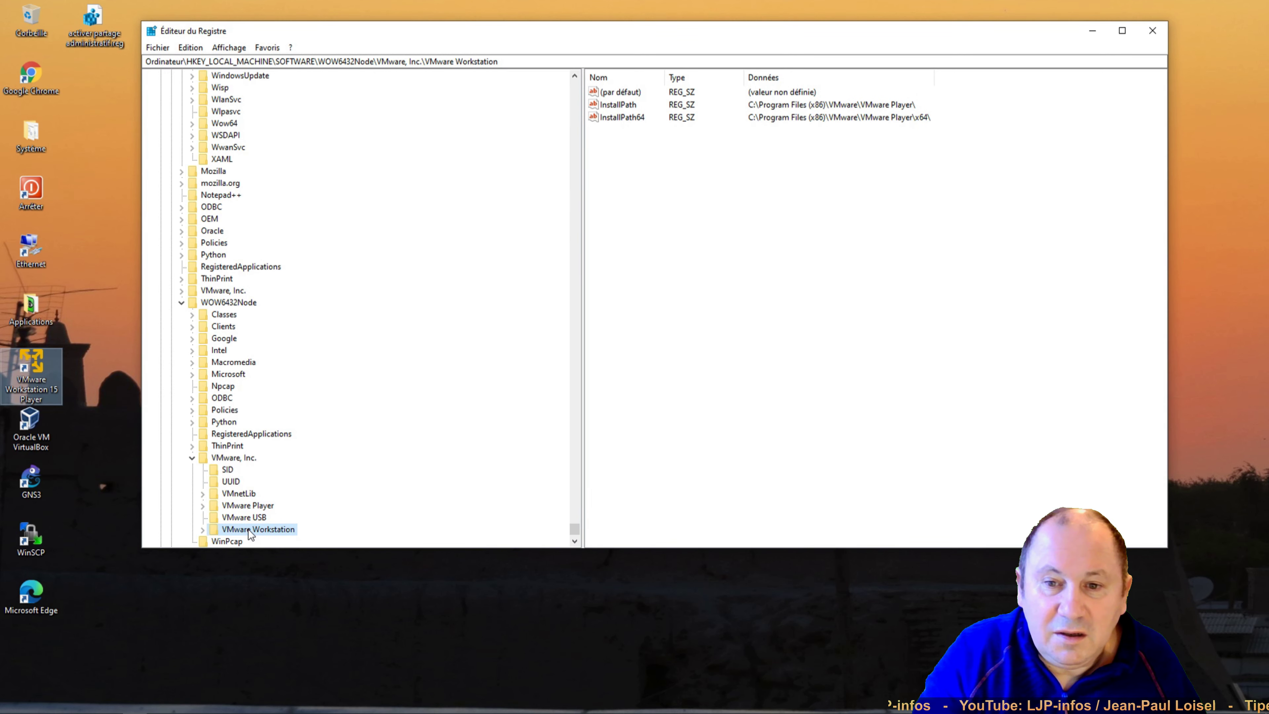
{"action": "key", "text": "F3"}
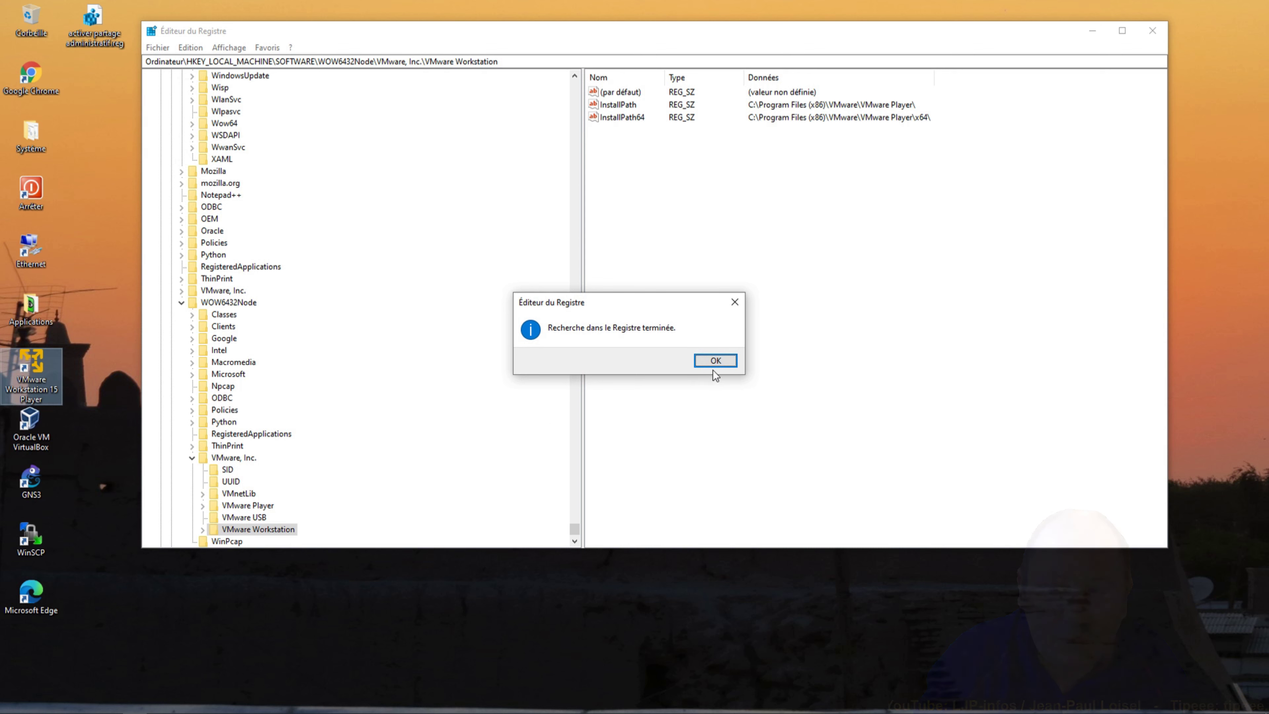
{"action": "left_click", "coordinate": [719, 362]}
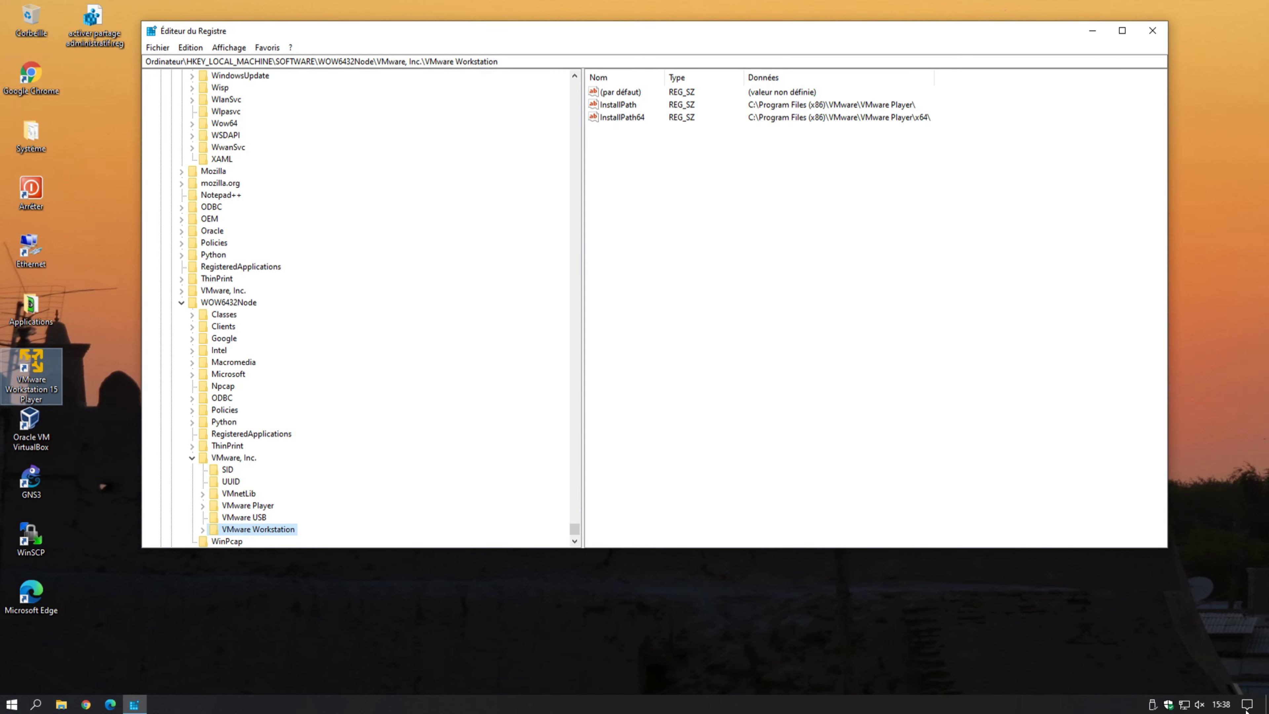
Open the Applications section of Windows Settings and look through the installed apps list down to VMware Player and Xbox Game Bar
{"action": "left_click", "coordinate": [1247, 704]}
{"action": "left_click", "coordinate": [1062, 587]}
{"action": "left_click", "coordinate": [724, 338]}
{"action": "scroll", "coordinate": [900, 345], "scroll_direction": "down", "scroll_amount": 10}
{"action": "left_click_drag", "start_coordinate": [1234, 289], "coordinate": [1239, 568]}
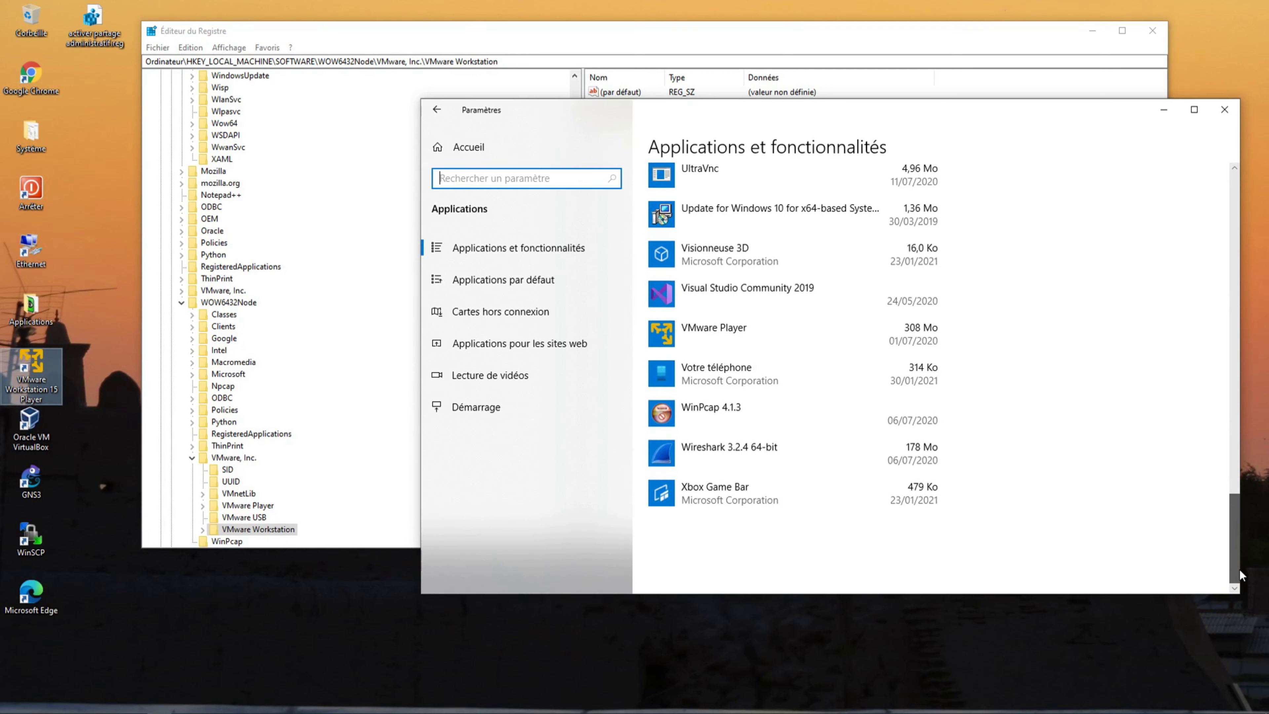
Open the setup wizard of VMware Player from the installed apps list and choose to remove the program
{"action": "left_click", "coordinate": [732, 332]}
{"action": "left_click", "coordinate": [842, 390]}
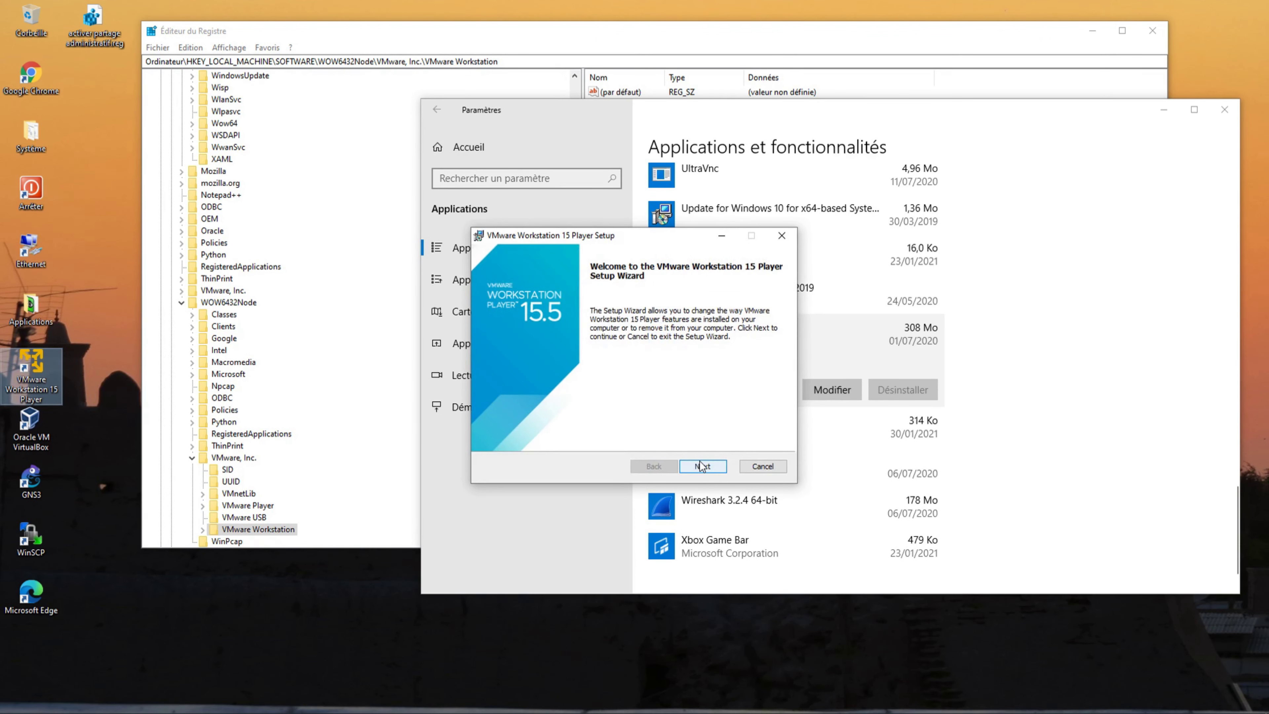
{"action": "left_click", "coordinate": [702, 466]}
{"action": "left_click", "coordinate": [567, 404]}
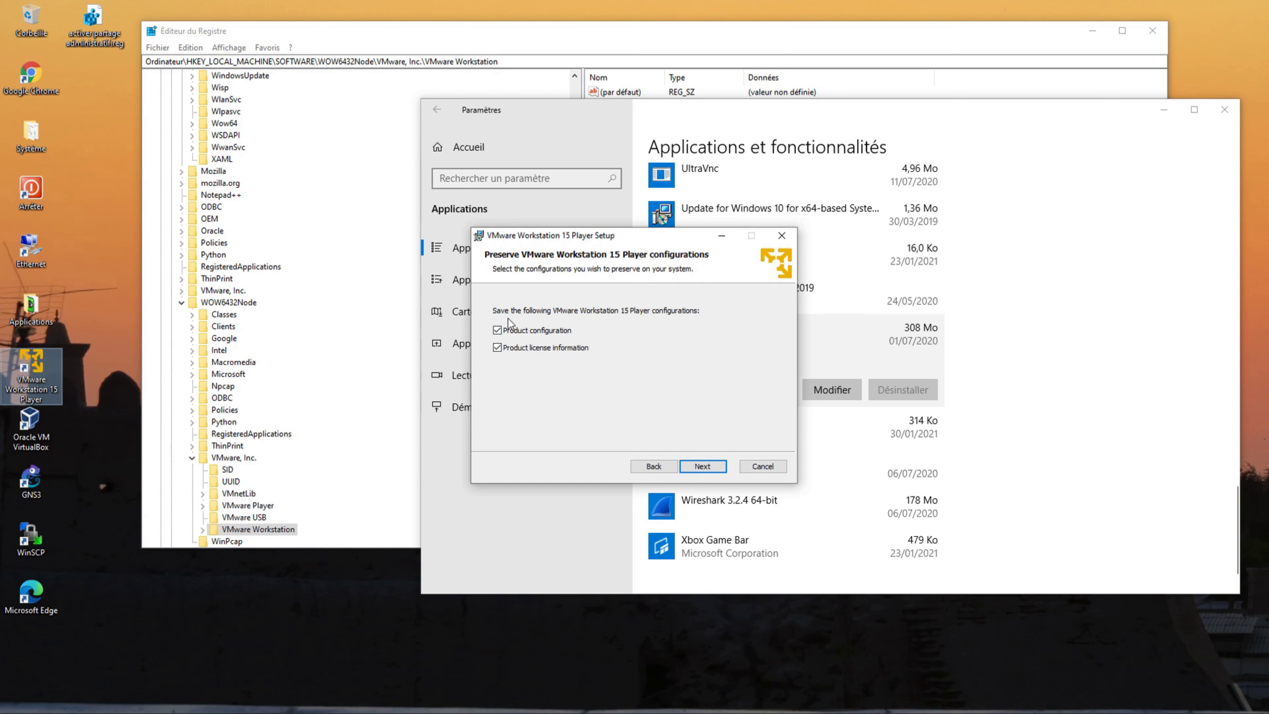
Stop preserving the product configuration and product license information, then remove VMware Workstation 15 Player and authorise the changes
{"action": "left_click", "coordinate": [514, 330]}
{"action": "left_click", "coordinate": [510, 350]}
{"action": "left_click", "coordinate": [707, 471]}
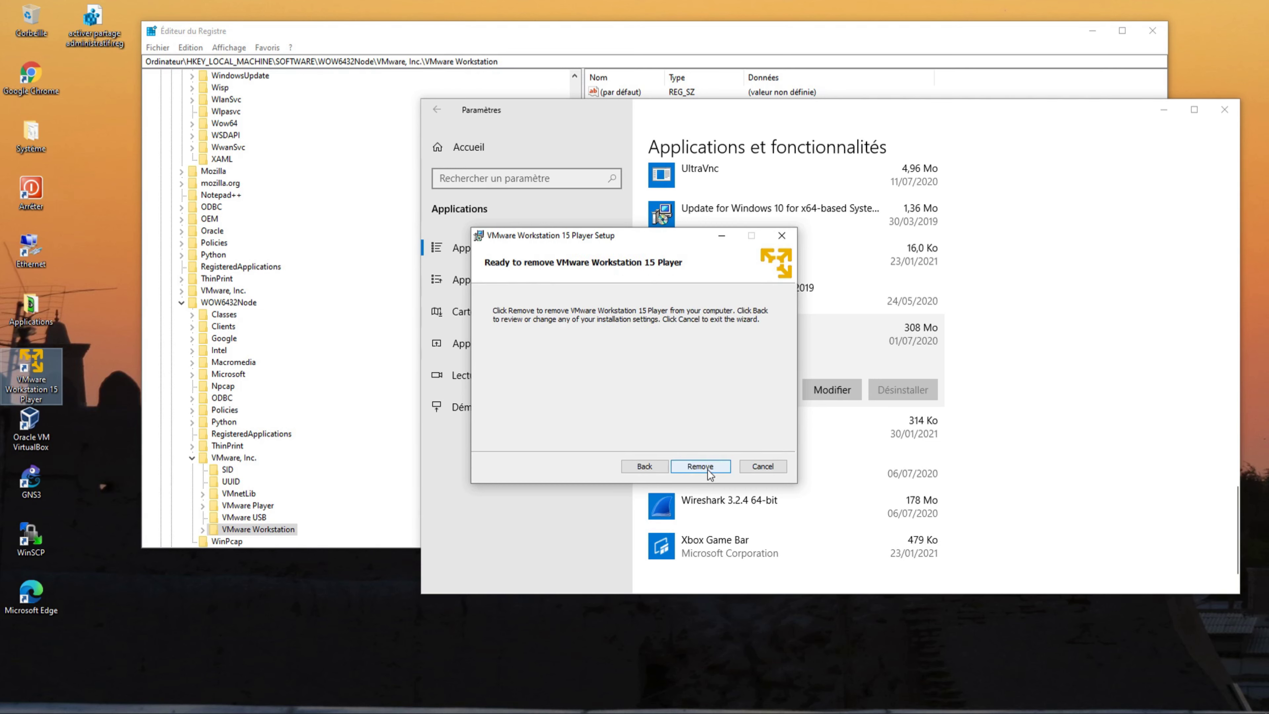
{"action": "left_click", "coordinate": [709, 470]}
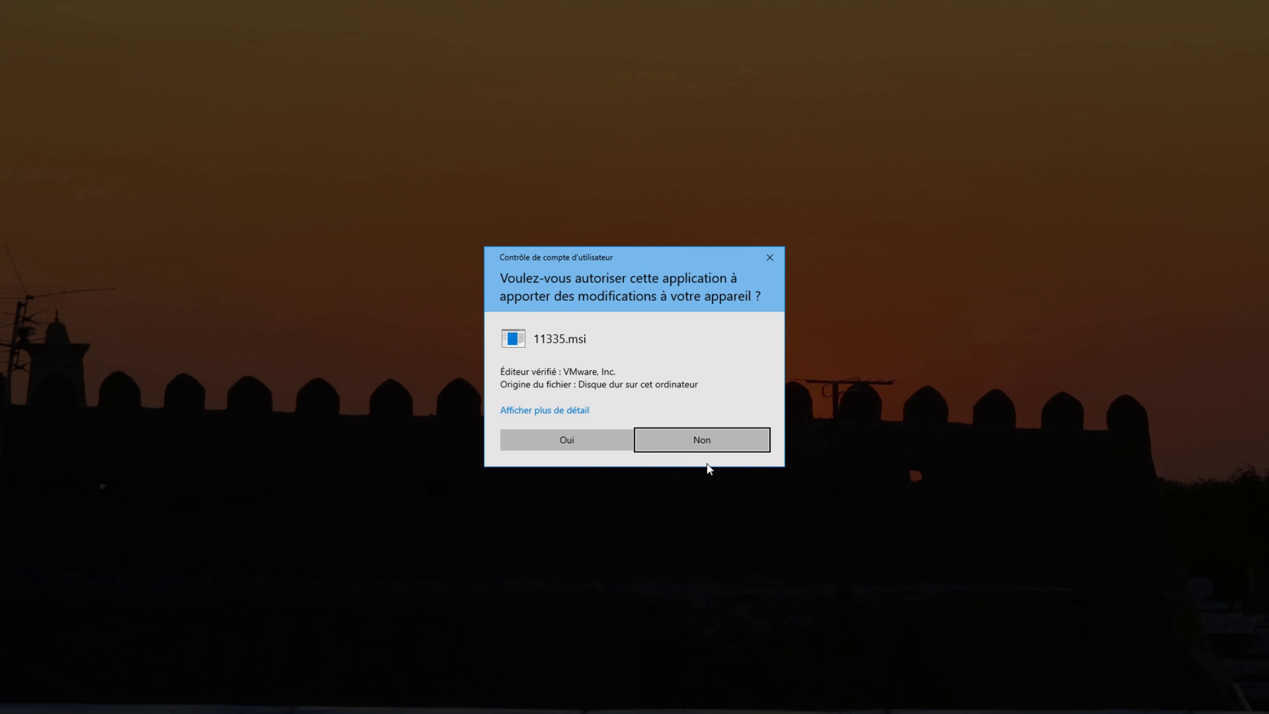
{"action": "left_click", "coordinate": [606, 435]}
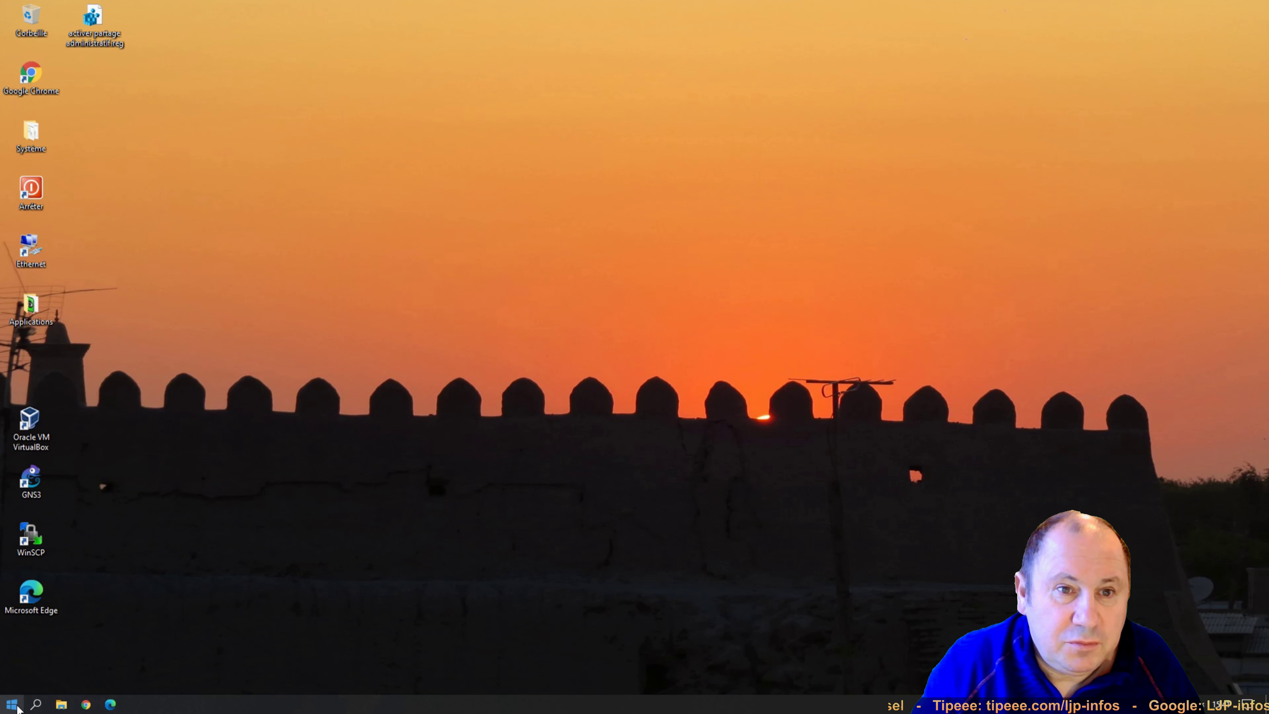
Run regedit to open the Registry Editor and authorise it to make changes to the device
{"action": "right_click", "coordinate": [18, 708]}
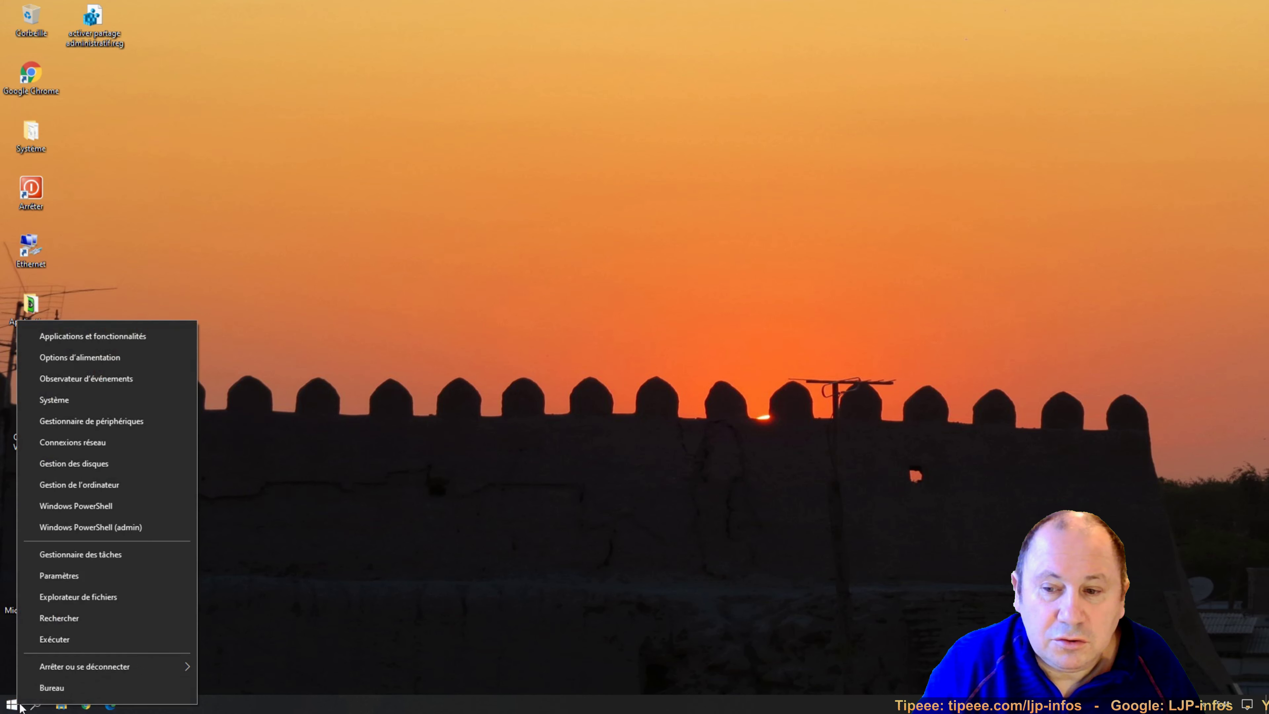
{"action": "left_click", "coordinate": [59, 638]}
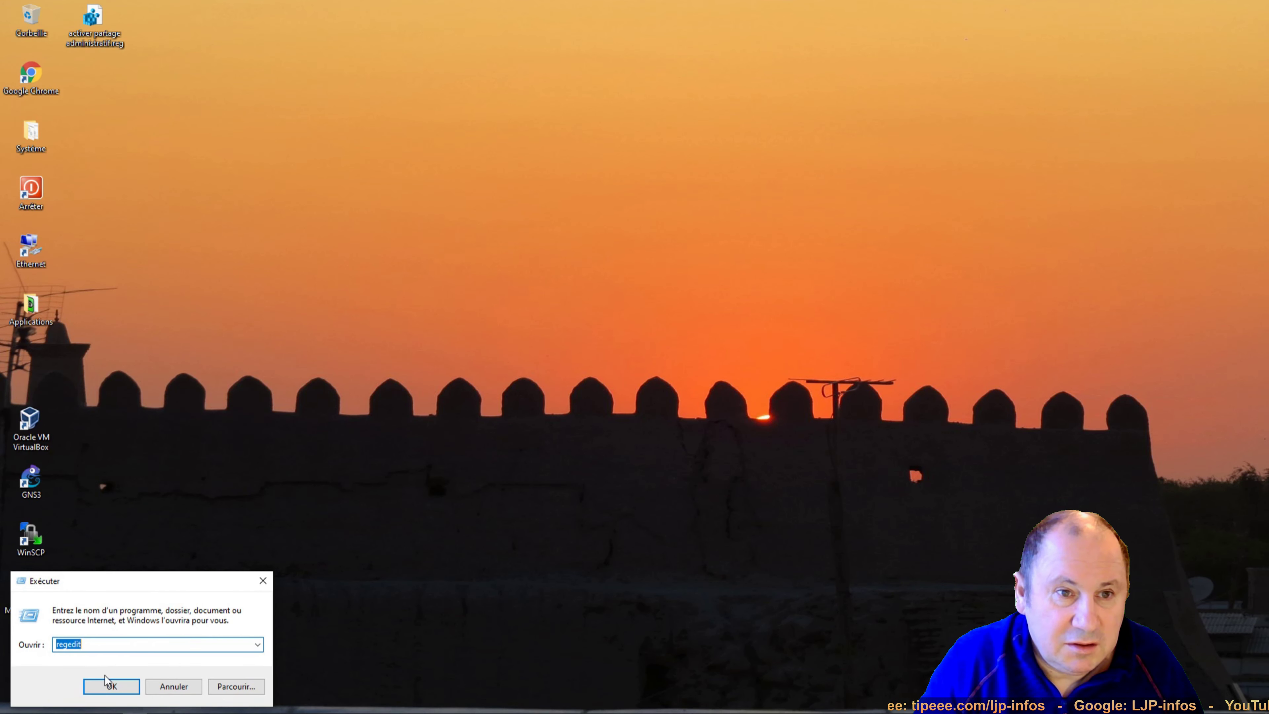
{"action": "left_click", "coordinate": [112, 684]}
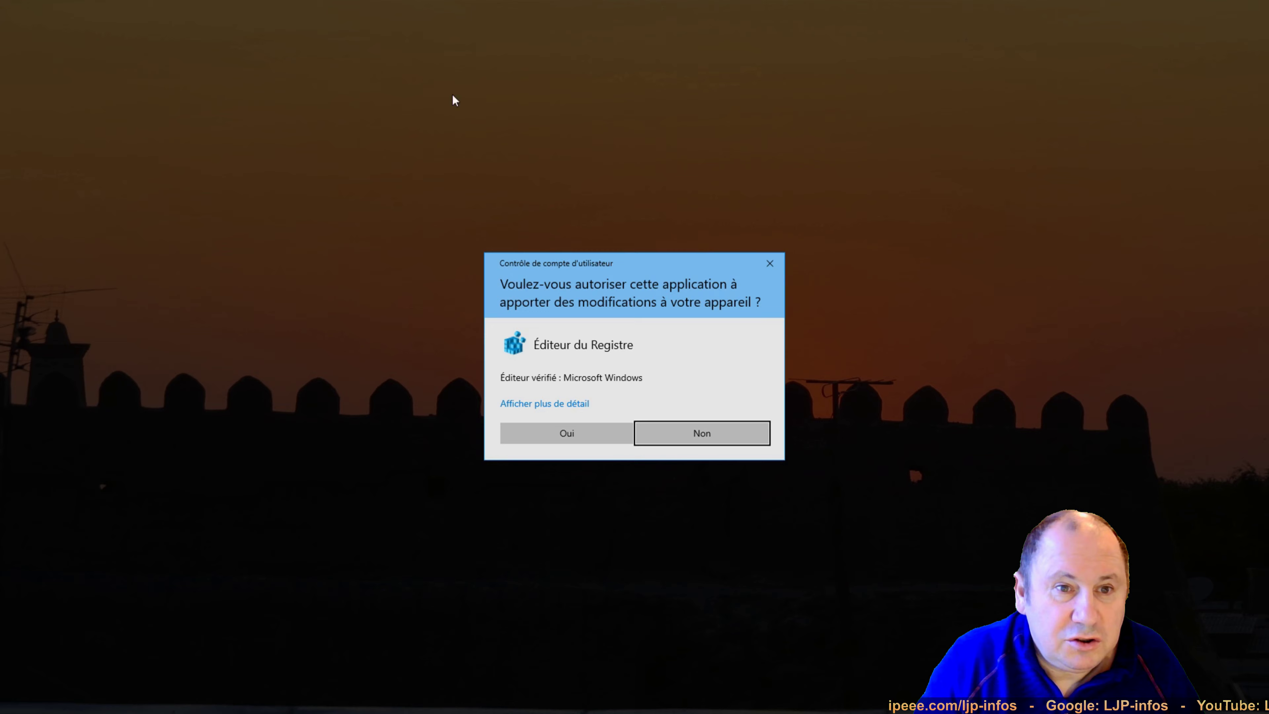
{"action": "left_click", "coordinate": [580, 441]}
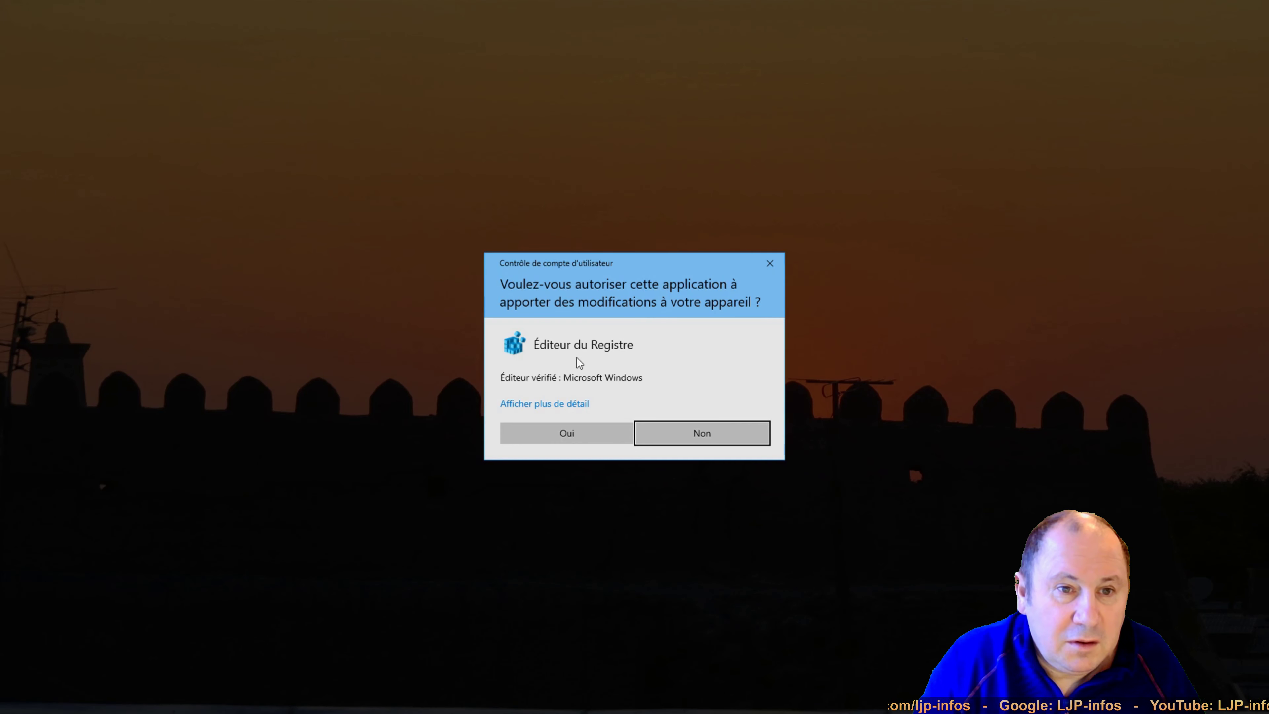
{"action": "left_click", "coordinate": [597, 432]}
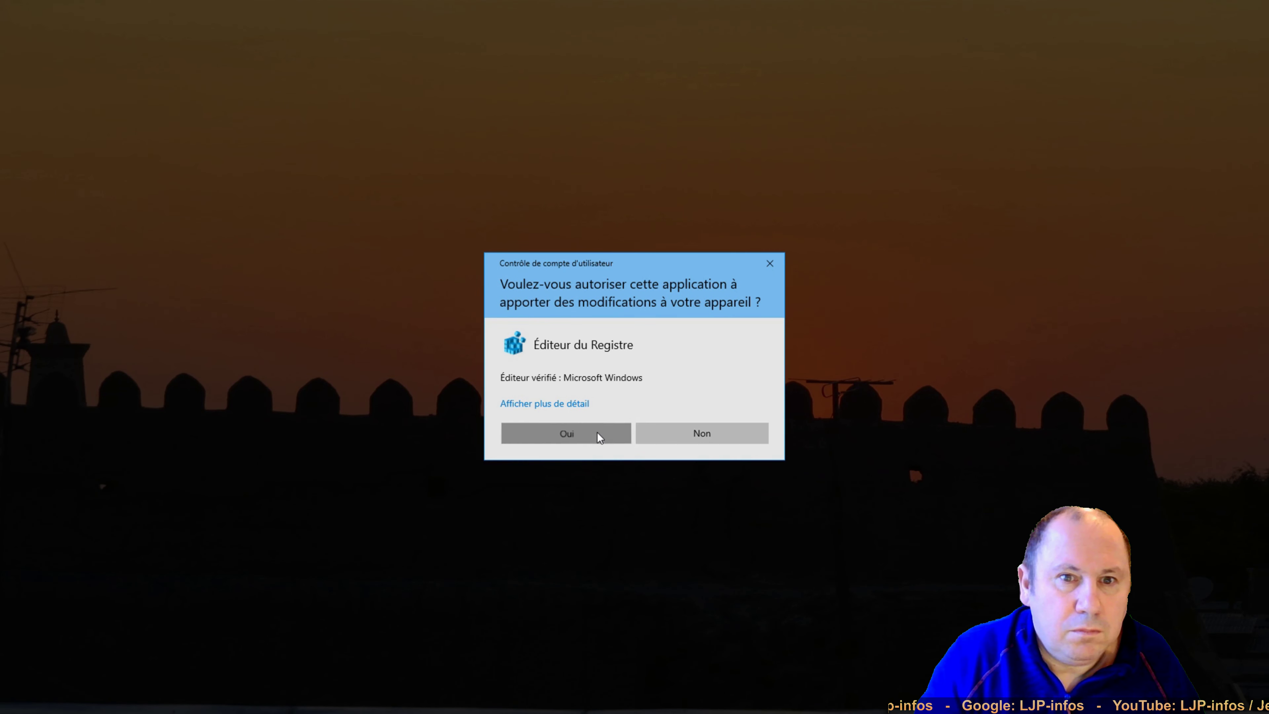
{"action": "left_click_drag", "start_coordinate": [509, 108], "coordinate": [577, 55]}
Search the registry's keys, values and data from the root for "vmware player"
{"action": "left_click", "coordinate": [196, 67]}
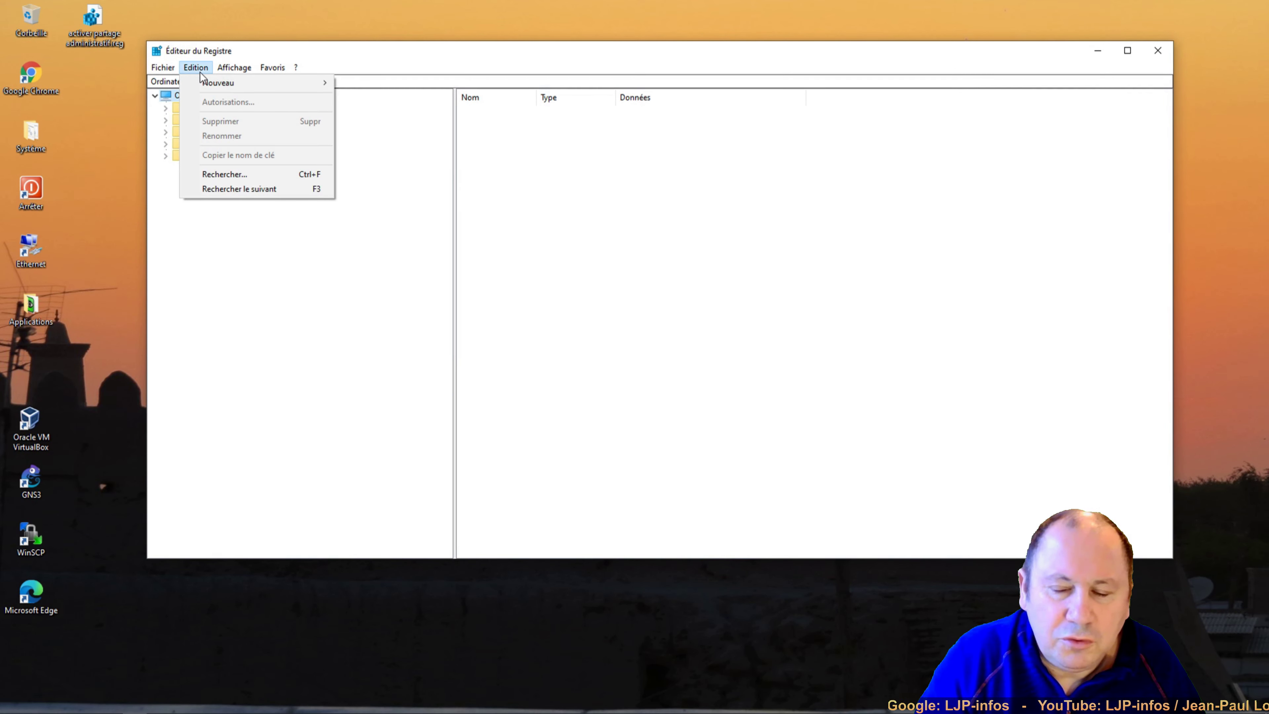
{"action": "left_click", "coordinate": [232, 180]}
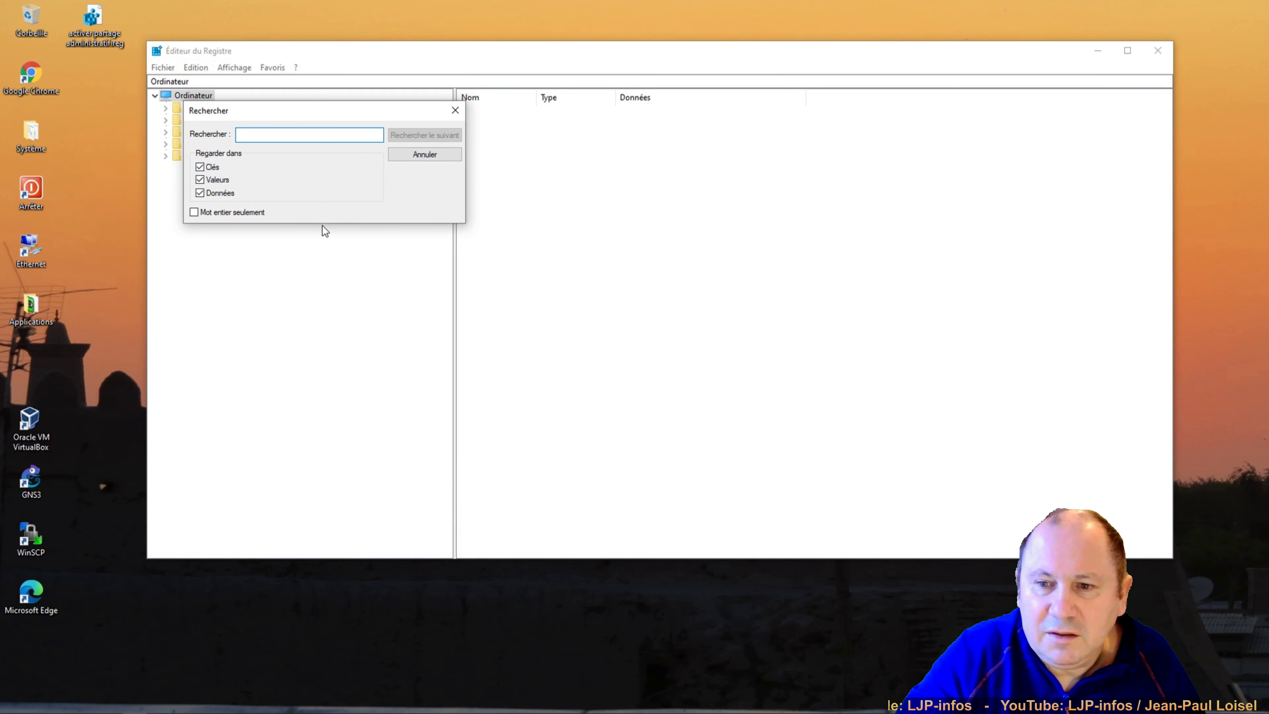
{"action": "type", "text": "v"}
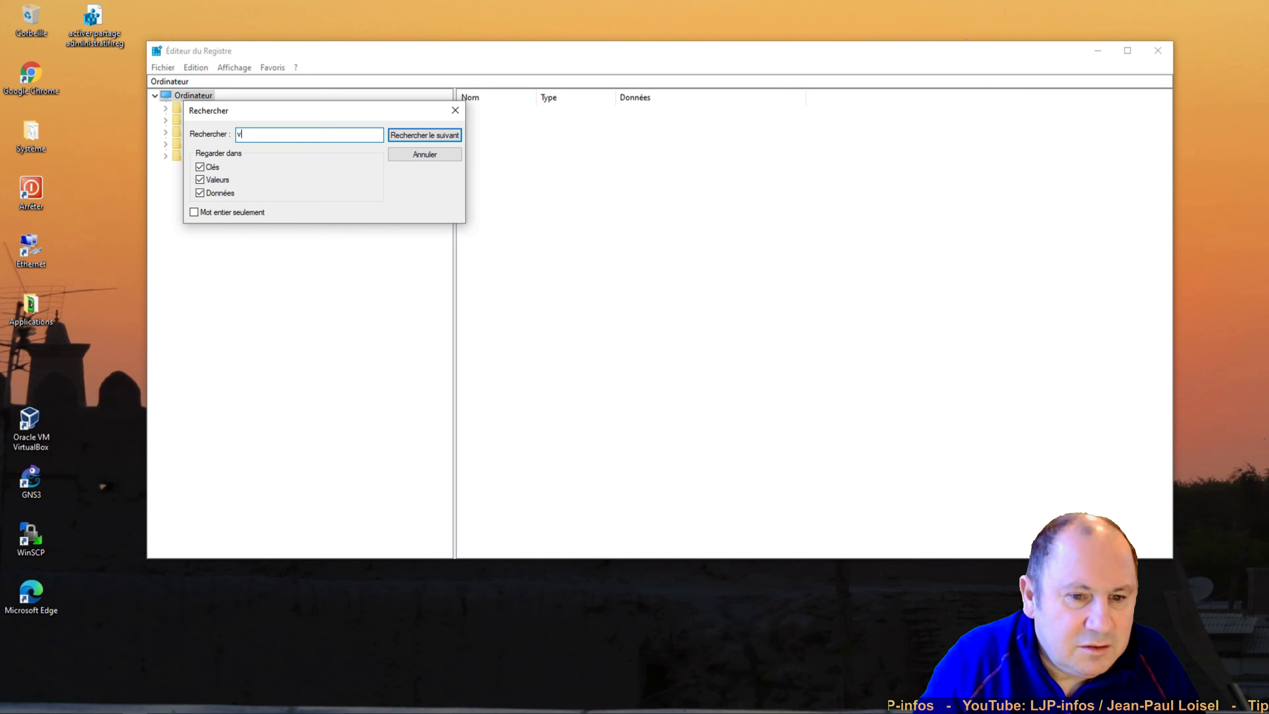
{"action": "type", "text": "mware pl"}
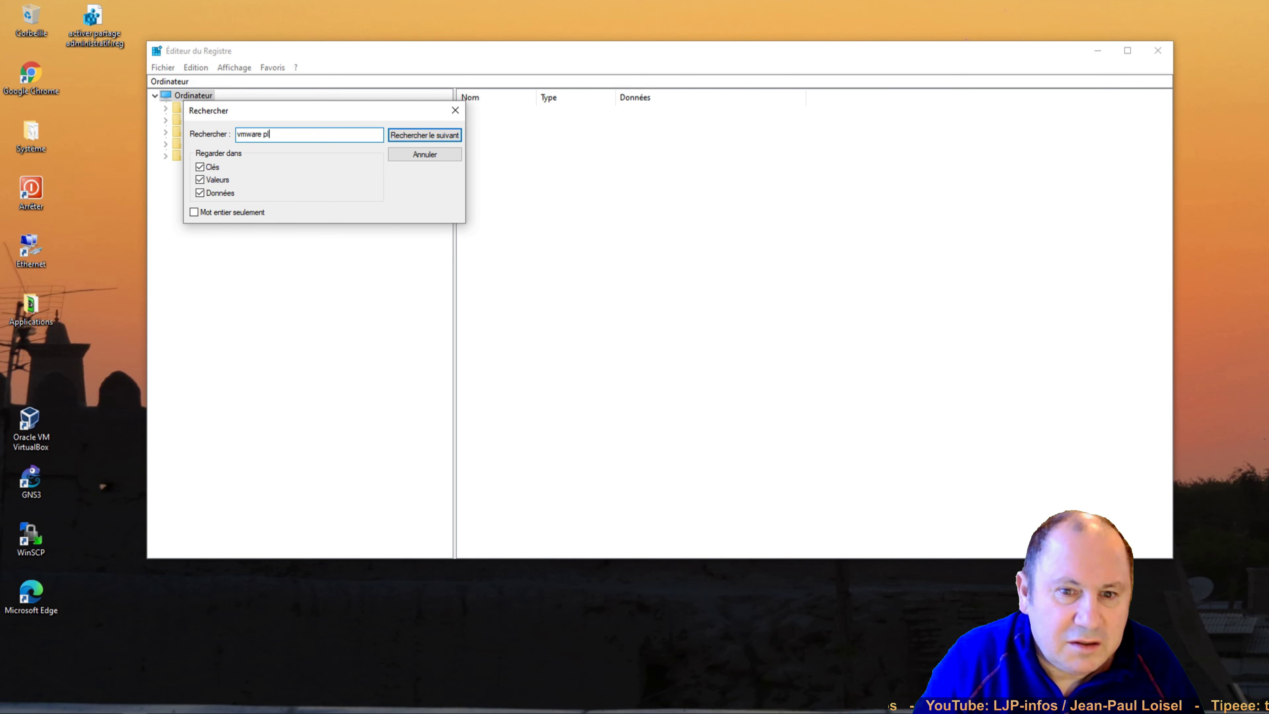
{"action": "type", "text": "ayer"}
{"action": "key", "text": "Return"}
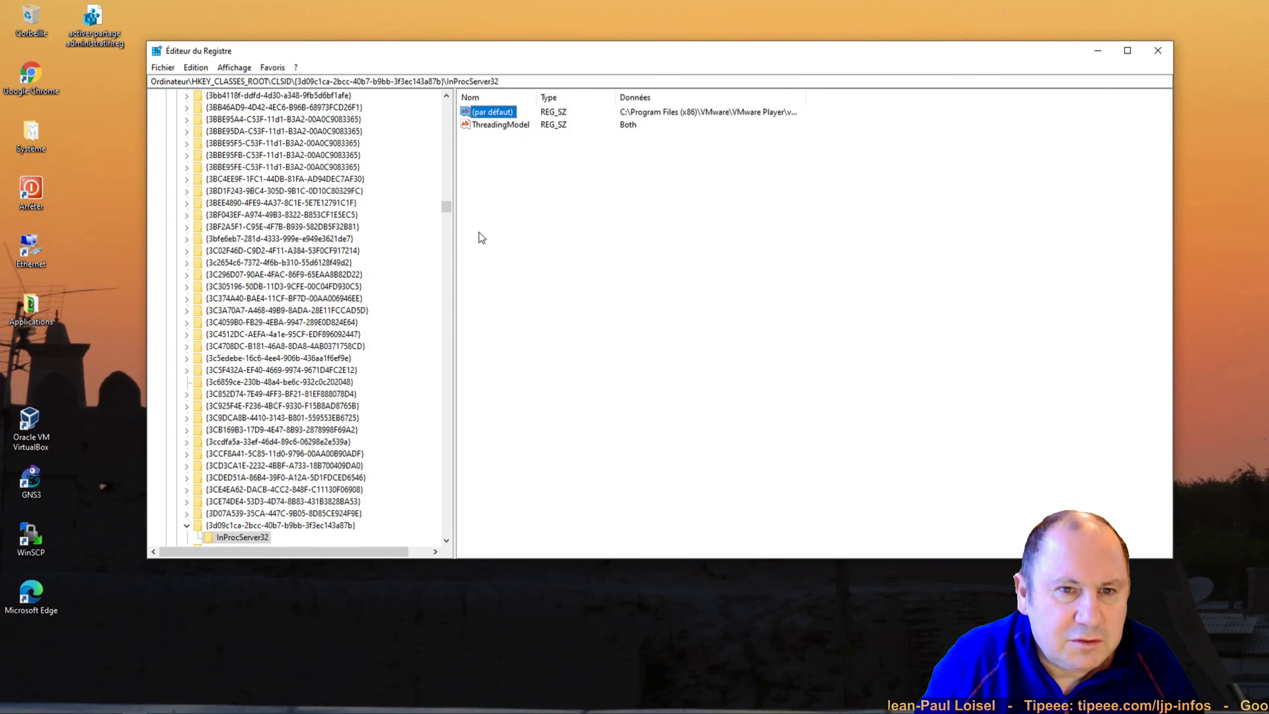
Delete the key {3d09c1ca-2bcc-40b7-b9bb-3f3ec143a87b} with its subkeys under HKEY_CLASSES_ROOT\CLSID
{"action": "scroll", "coordinate": [445, 541], "scroll_direction": "down", "scroll_amount": 3}
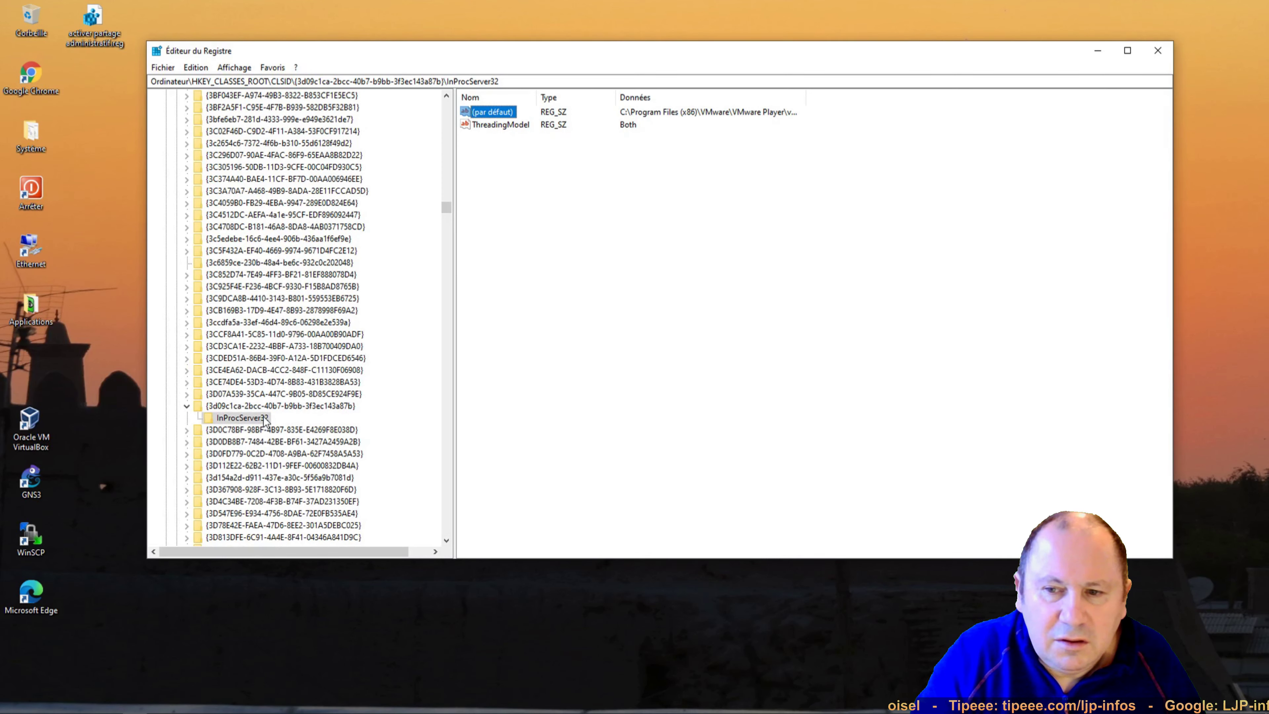
{"action": "left_click", "coordinate": [220, 407]}
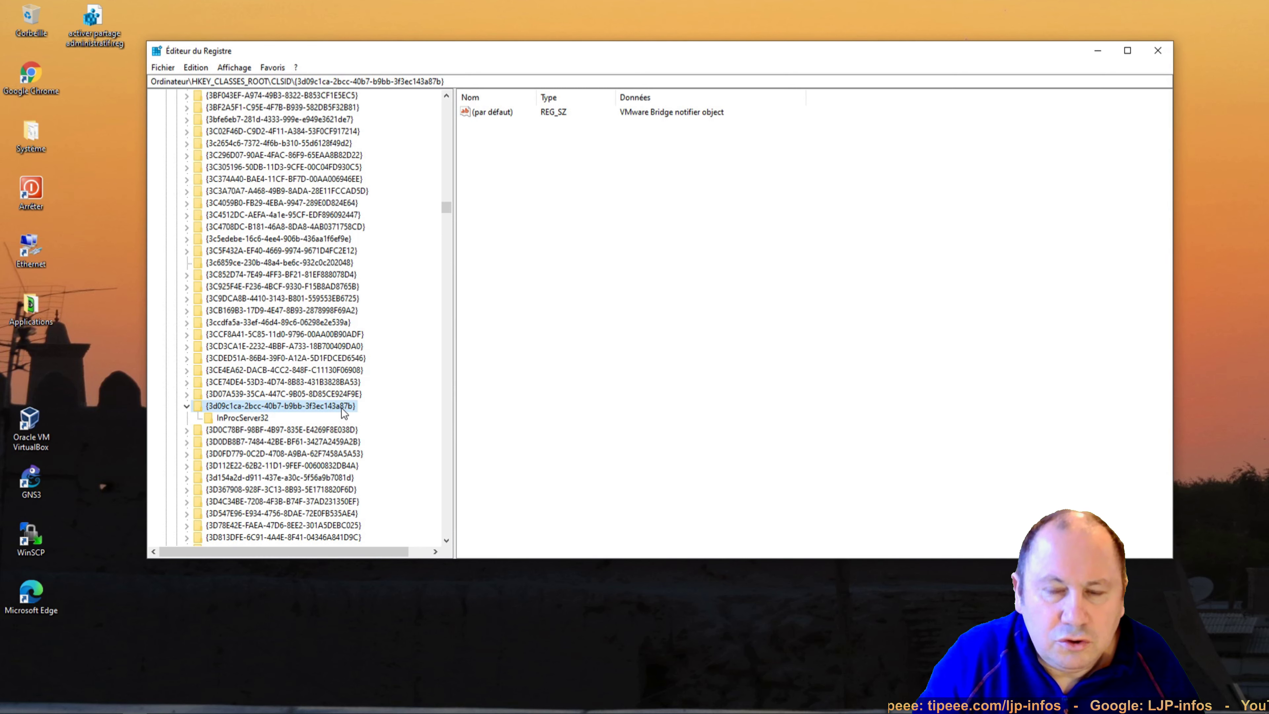
{"action": "key", "text": "Delete"}
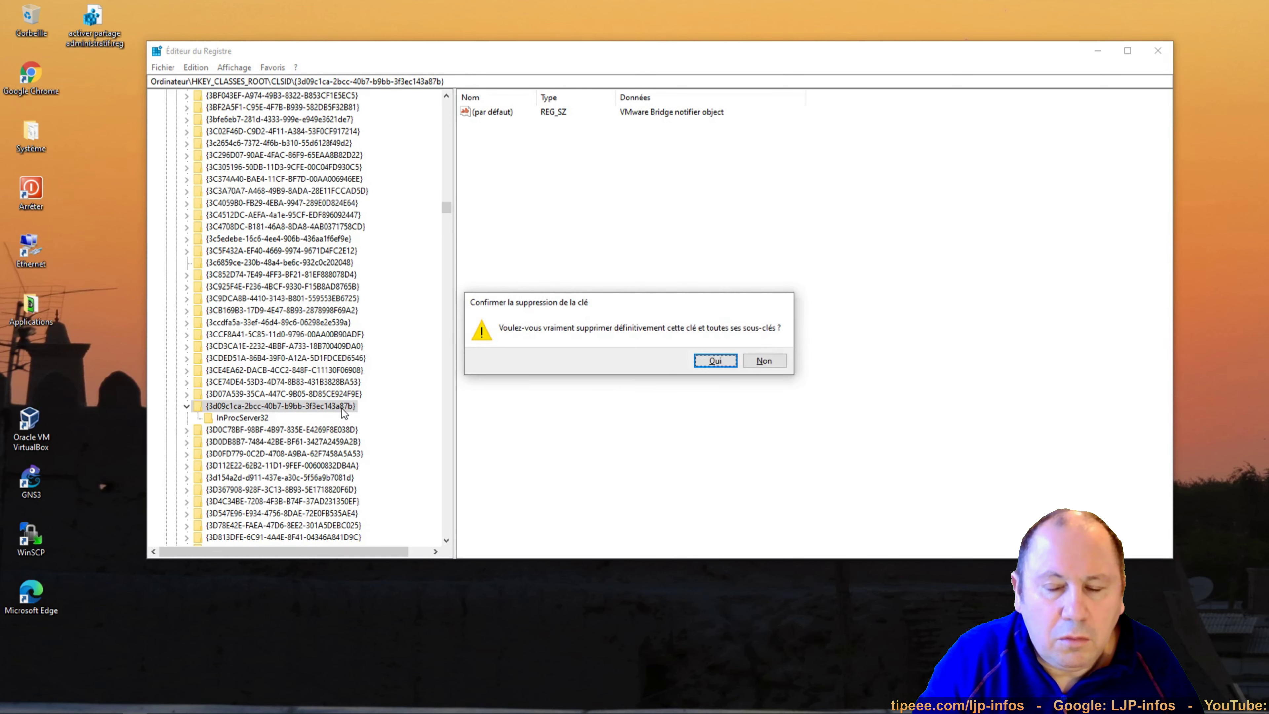
{"action": "left_click", "coordinate": [716, 361]}
Find the next match and delete the key {68C57A6A-2F94-4D7A-A1F9-3433C46E6D0F} with its subkeys under HKEY_CLASSES_ROOT\TypeLib
{"action": "key", "text": "F3"}
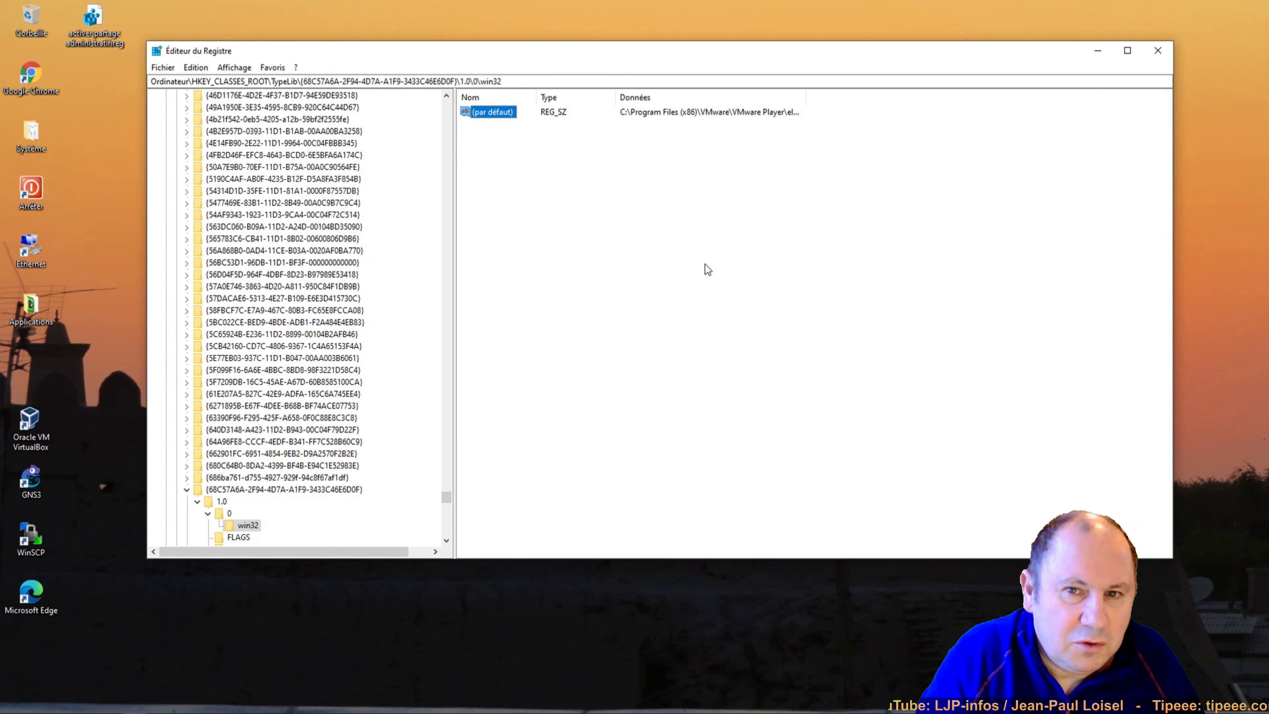
{"action": "scroll", "coordinate": [289, 493], "scroll_direction": "down", "scroll_amount": 2}
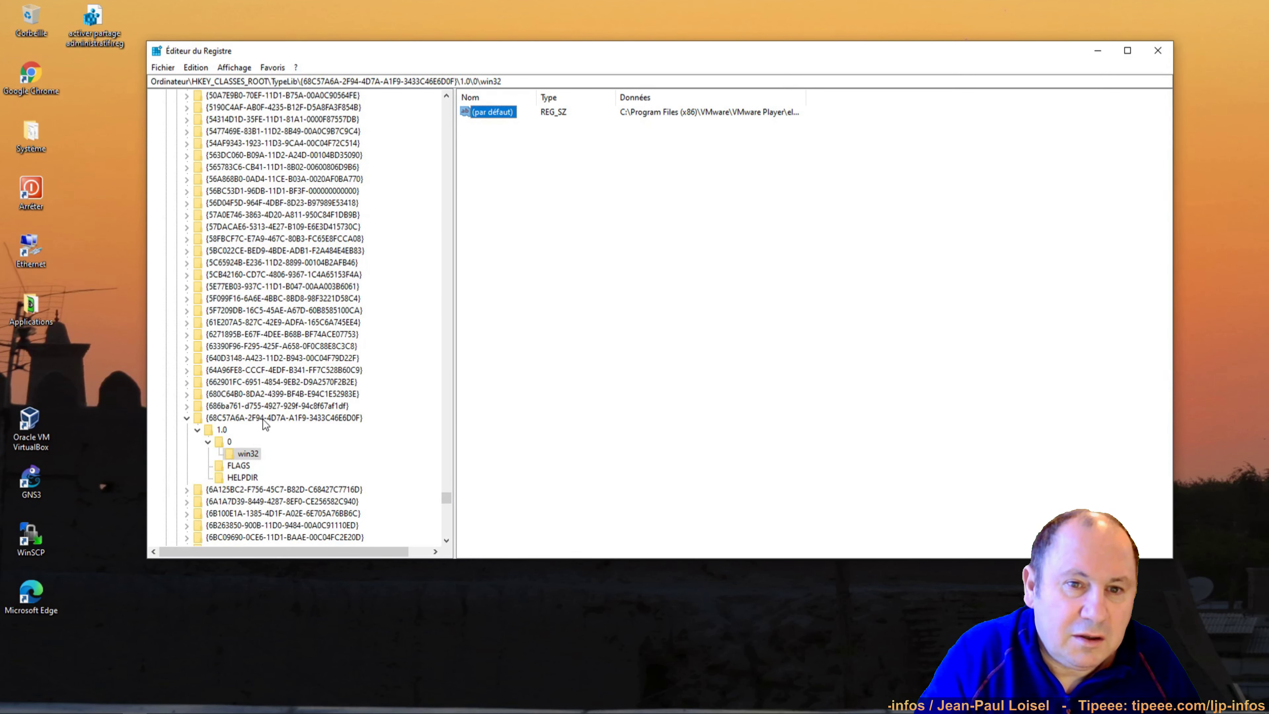
{"action": "left_click", "coordinate": [264, 420]}
{"action": "key", "text": "Delete"}
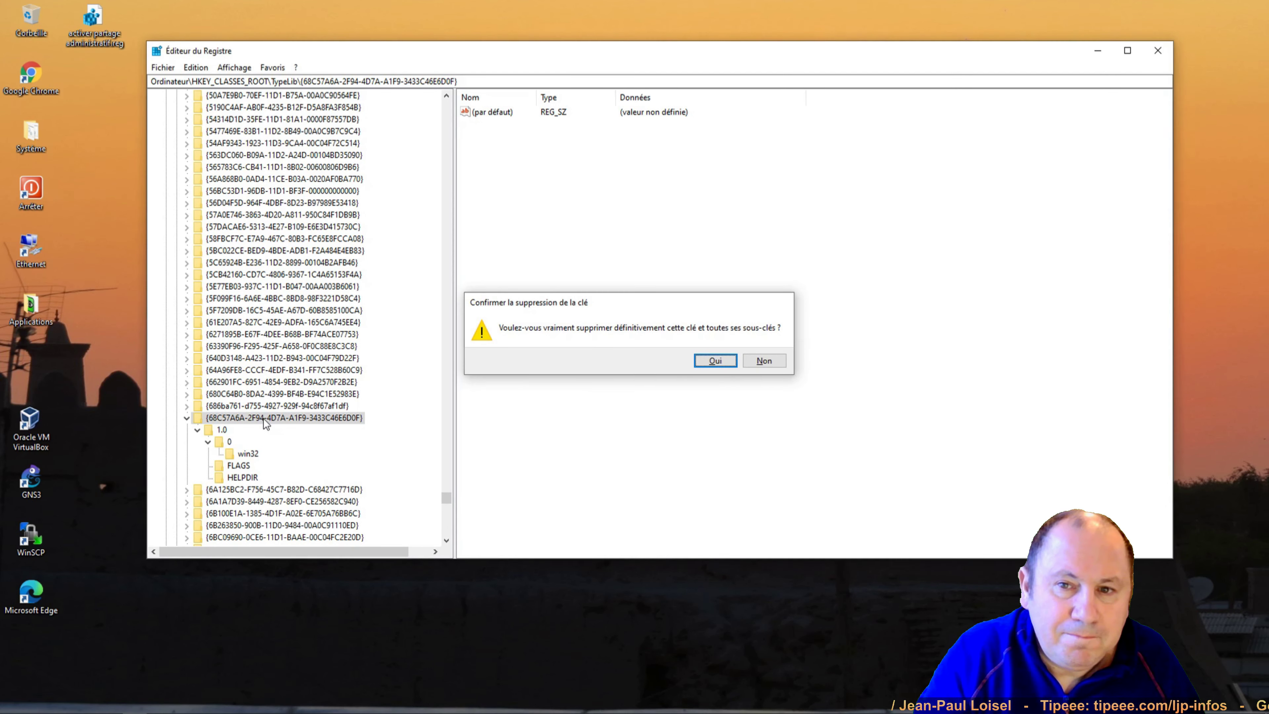
{"action": "key", "text": "Return"}
Find the next match and delete the ElevMgr Class key {420F0000-71EB-4757-B979-418F039FC1F9} under WOW6432Node\CLSID
{"action": "key", "text": "F3"}
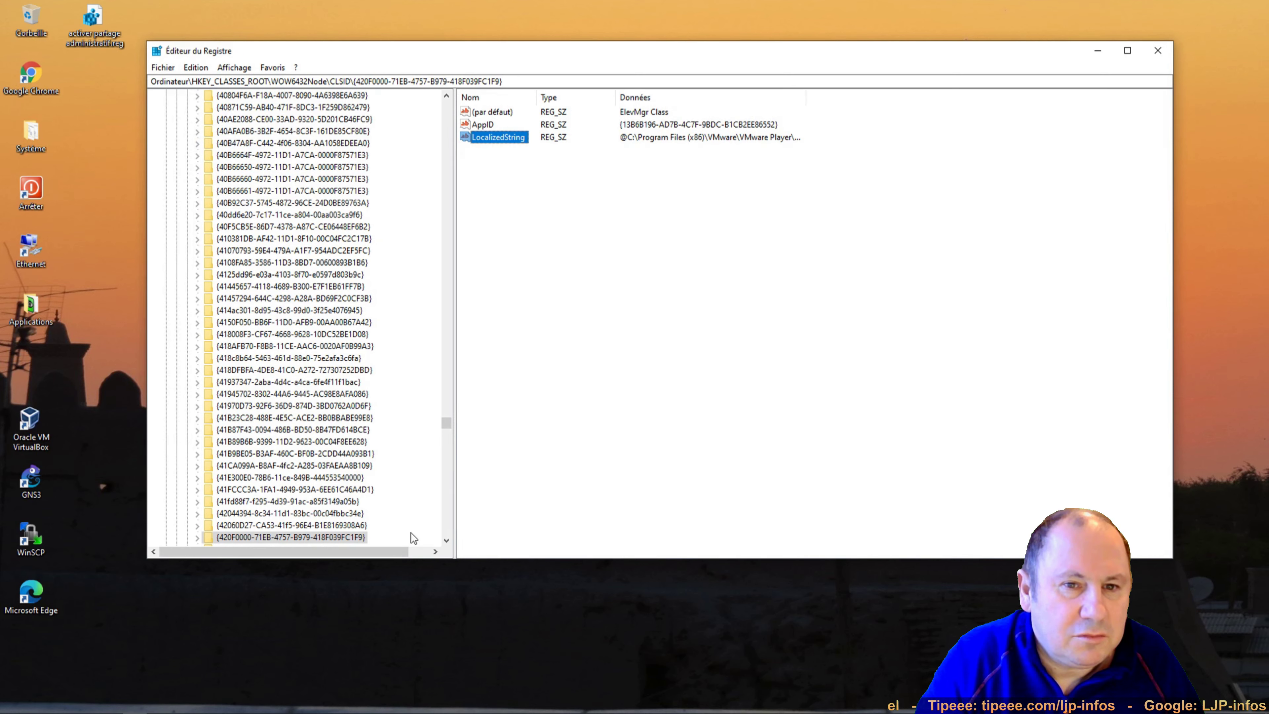
{"action": "left_click", "coordinate": [314, 538]}
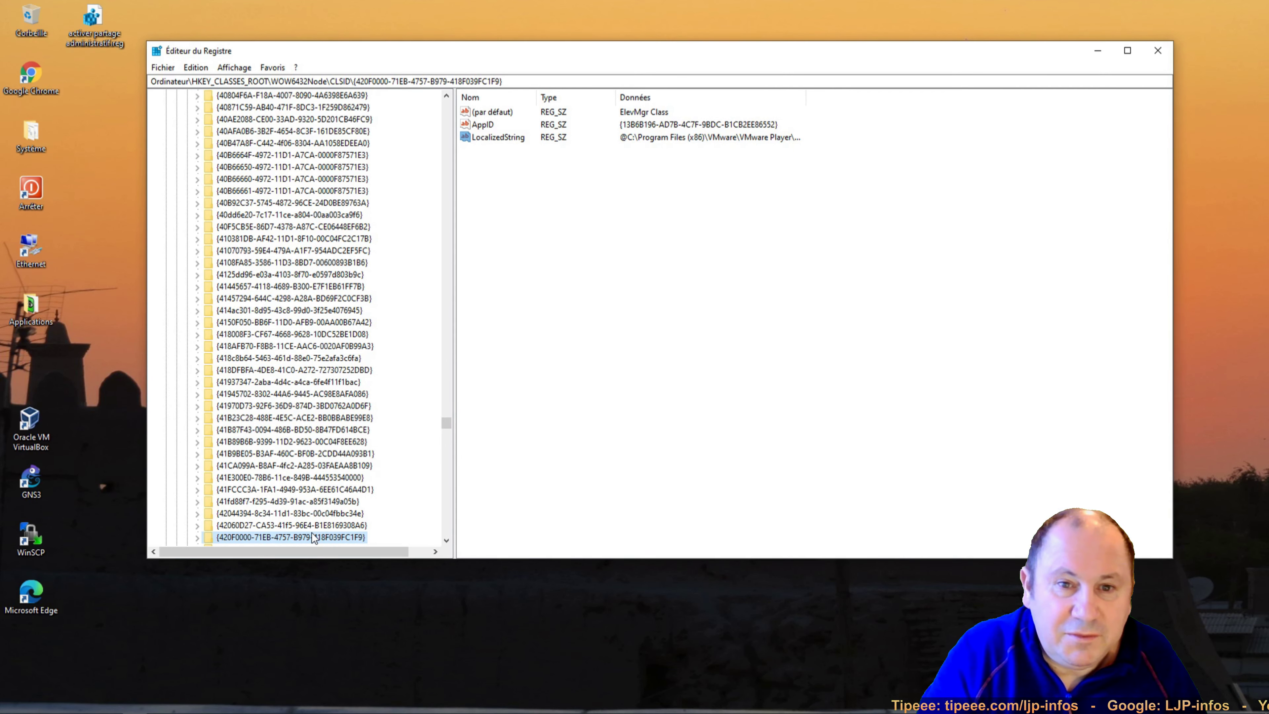
{"action": "key", "text": "Delete"}
{"action": "key", "text": "Return"}
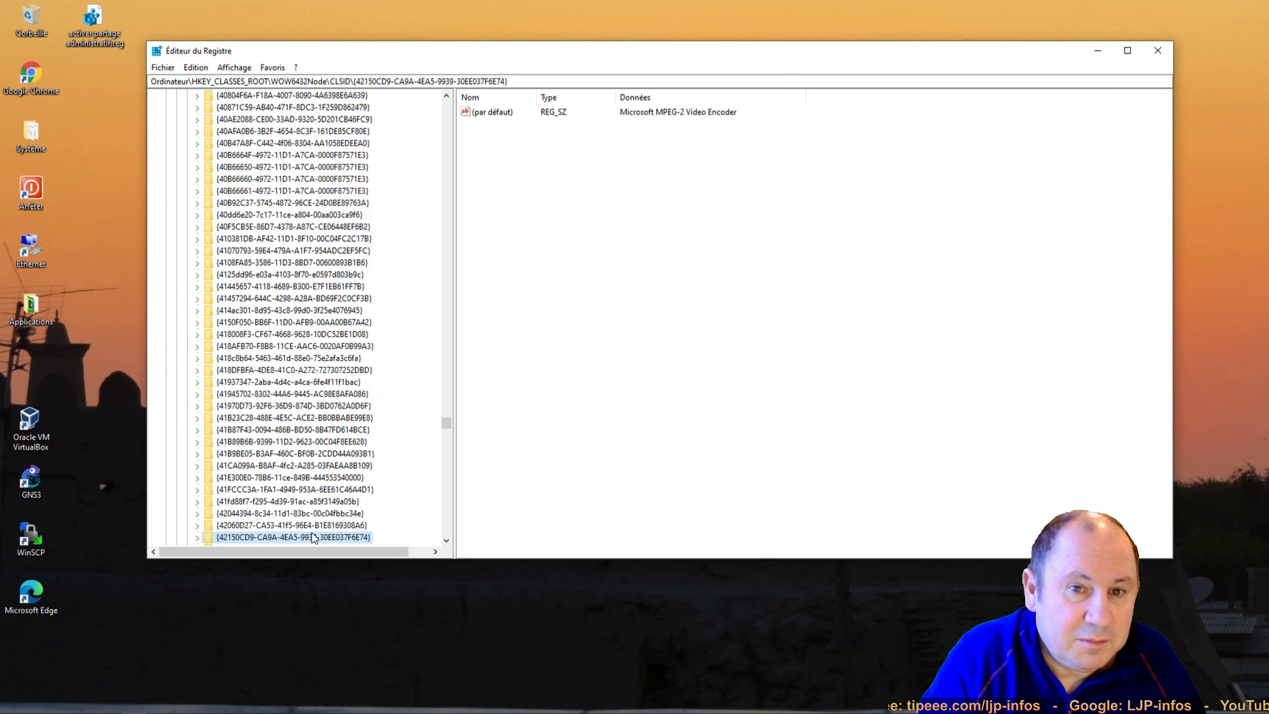
Find the next match and delete the VMware HostDeviceInfos Class key {BC1F4B6F-13AB-4239-8C79-D6DCADC52BAA} under WOW6432Node\CLSID
{"action": "key", "text": "F3"}
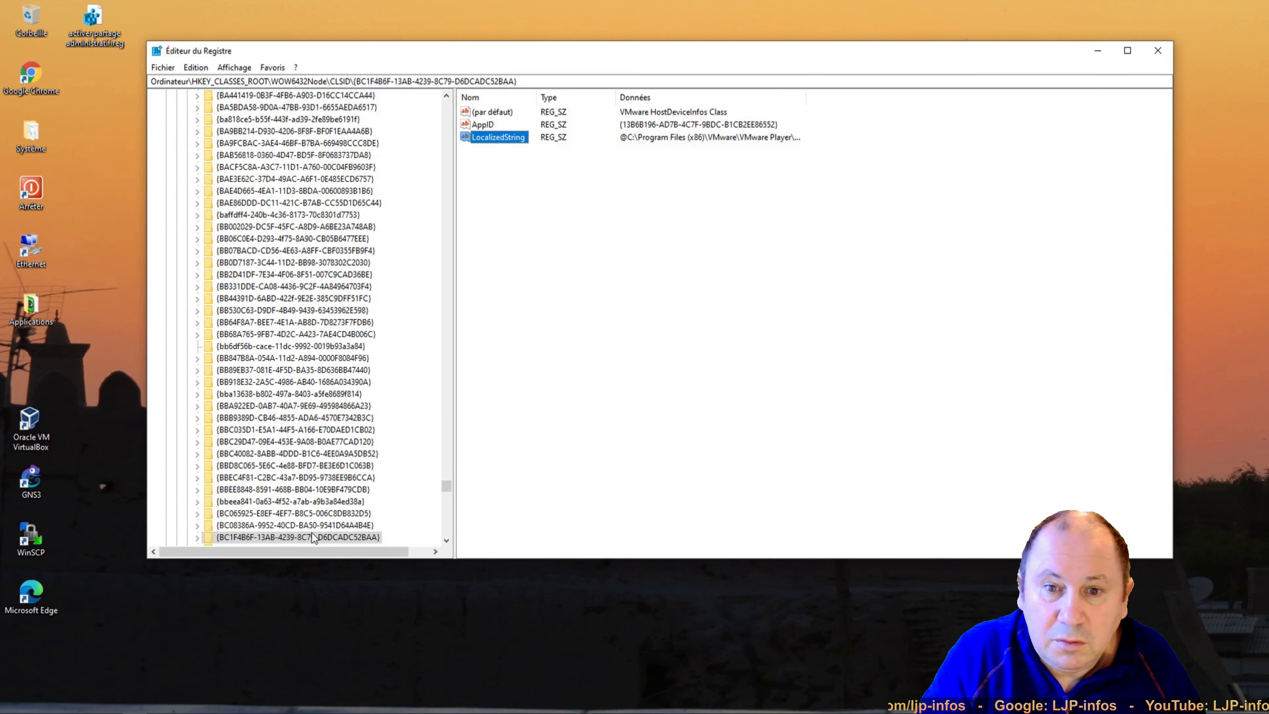
{"action": "left_click", "coordinate": [311, 536]}
{"action": "key", "text": "Delete"}
{"action": "key", "text": "Return"}
Find the next match and delete the VMXCreator Class key {DFC76A6B-4873-458C-AB00-40B1FC028001} under WOW6432Node\CLSID
{"action": "key", "text": "F3"}
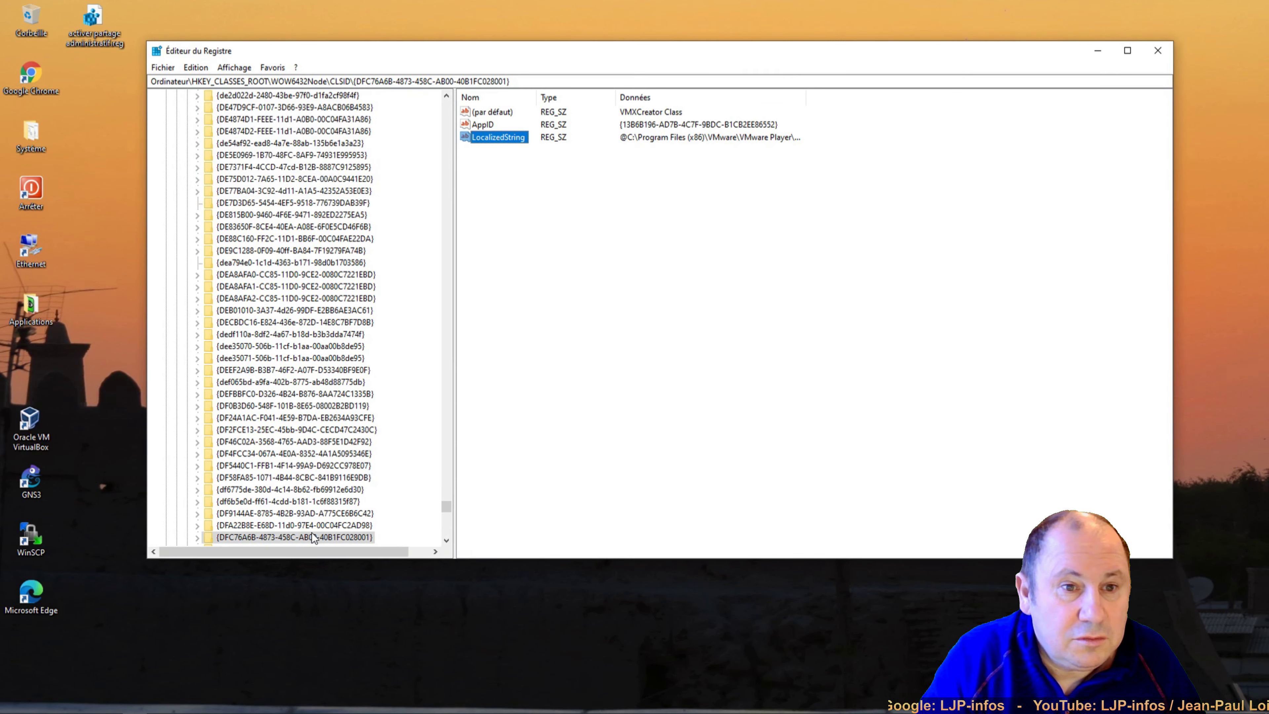
{"action": "left_click", "coordinate": [312, 536]}
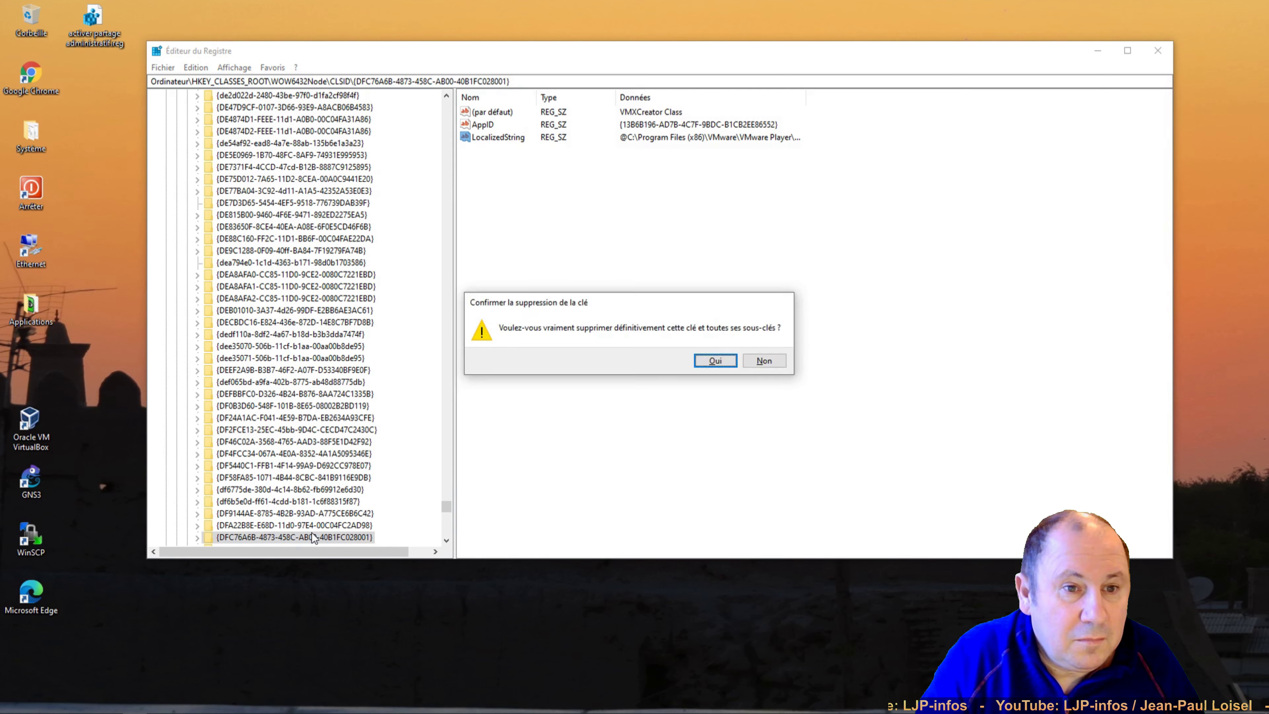
{"action": "key", "text": "Return"}
Find the next match, widen the name column to read it, and delete the vmplayer.exe value from the Compatibility Assistant\Store key
{"action": "key", "text": "F3"}
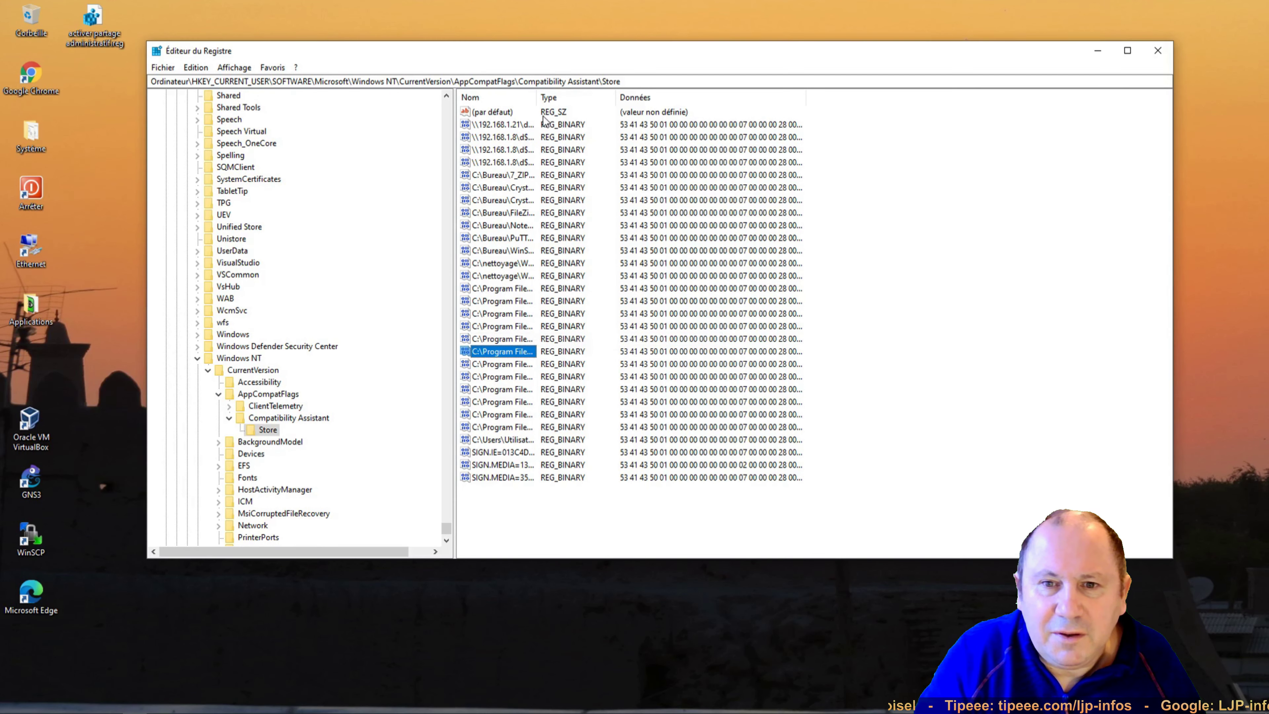
{"action": "left_click_drag", "start_coordinate": [537, 97], "coordinate": [732, 102]}
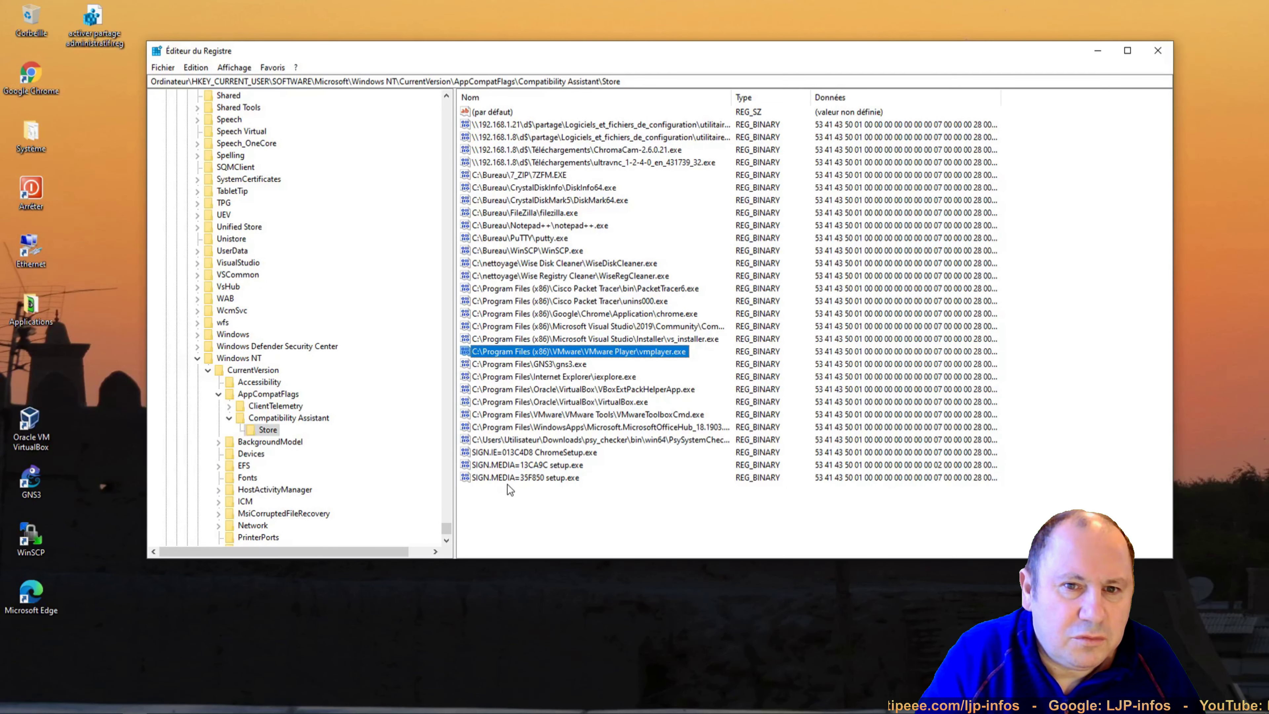
{"action": "key", "text": "Delete"}
{"action": "key", "text": "Return"}
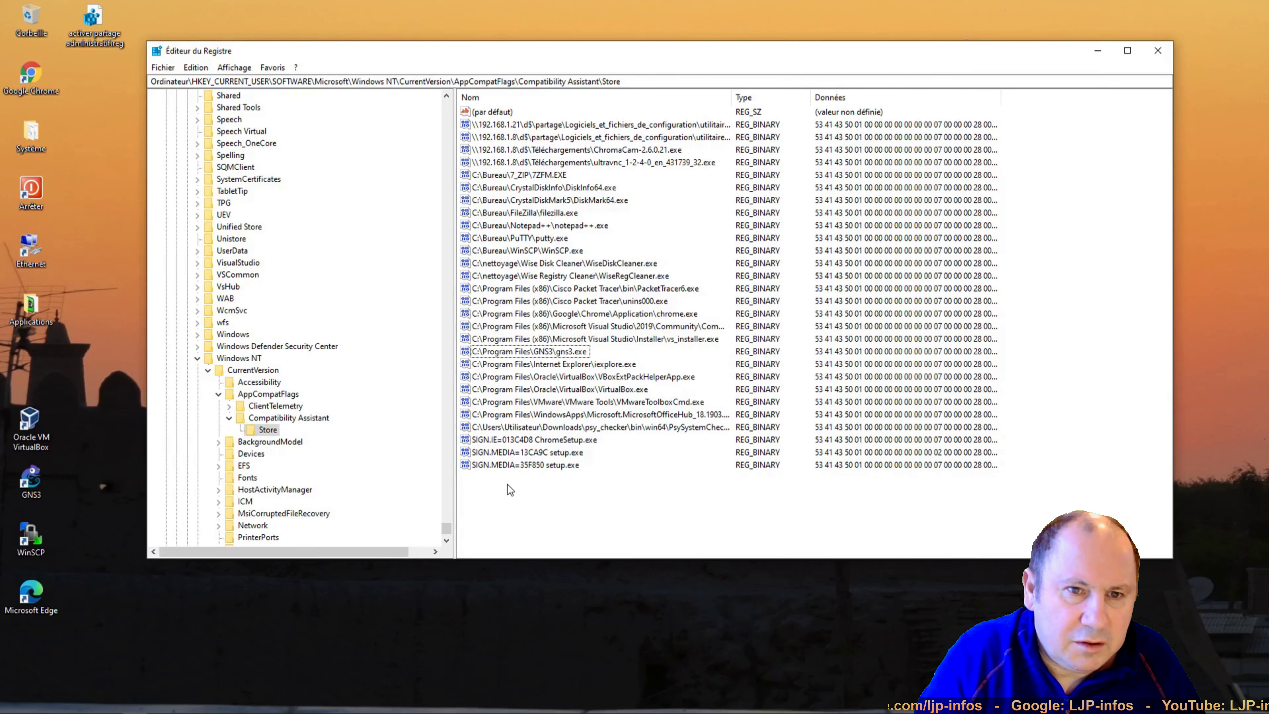
Continue the search through the remaining VMware Player matches up to CurrentControlSet's WinSock2 AppId_Catalog, and close the Registry Editor
{"action": "key", "text": "F3"}
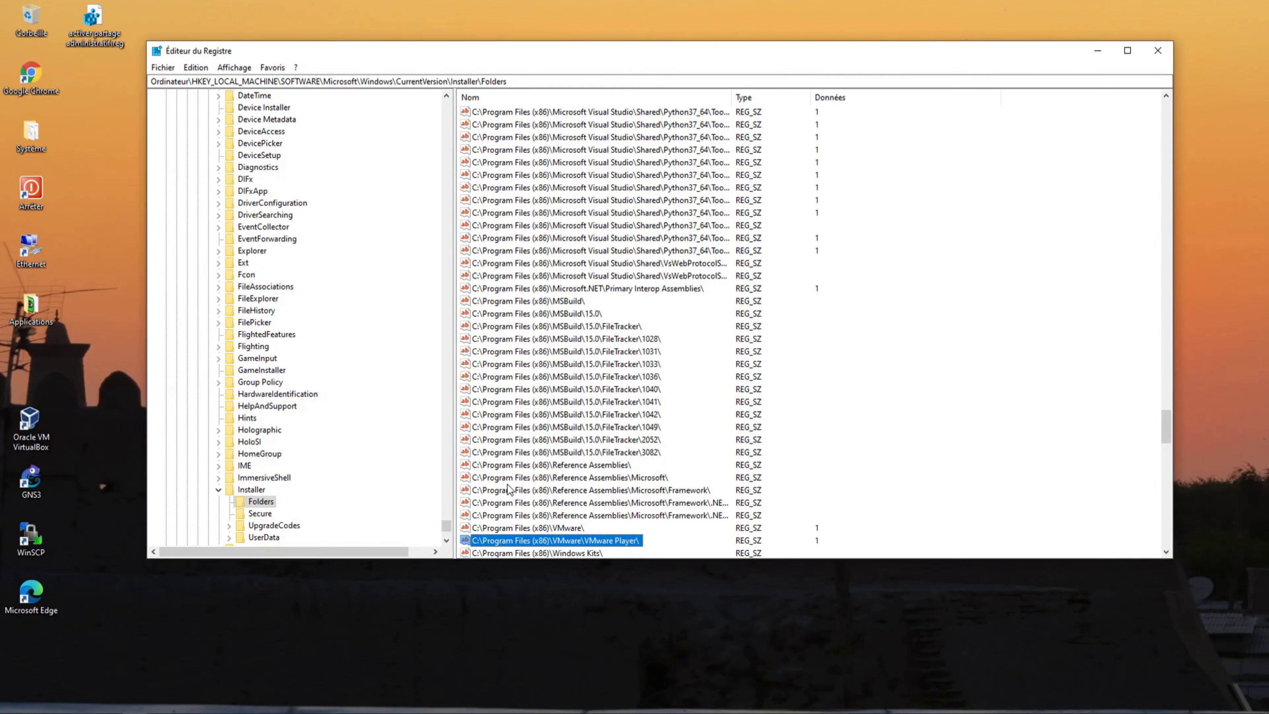
{"action": "key", "text": "F3"}
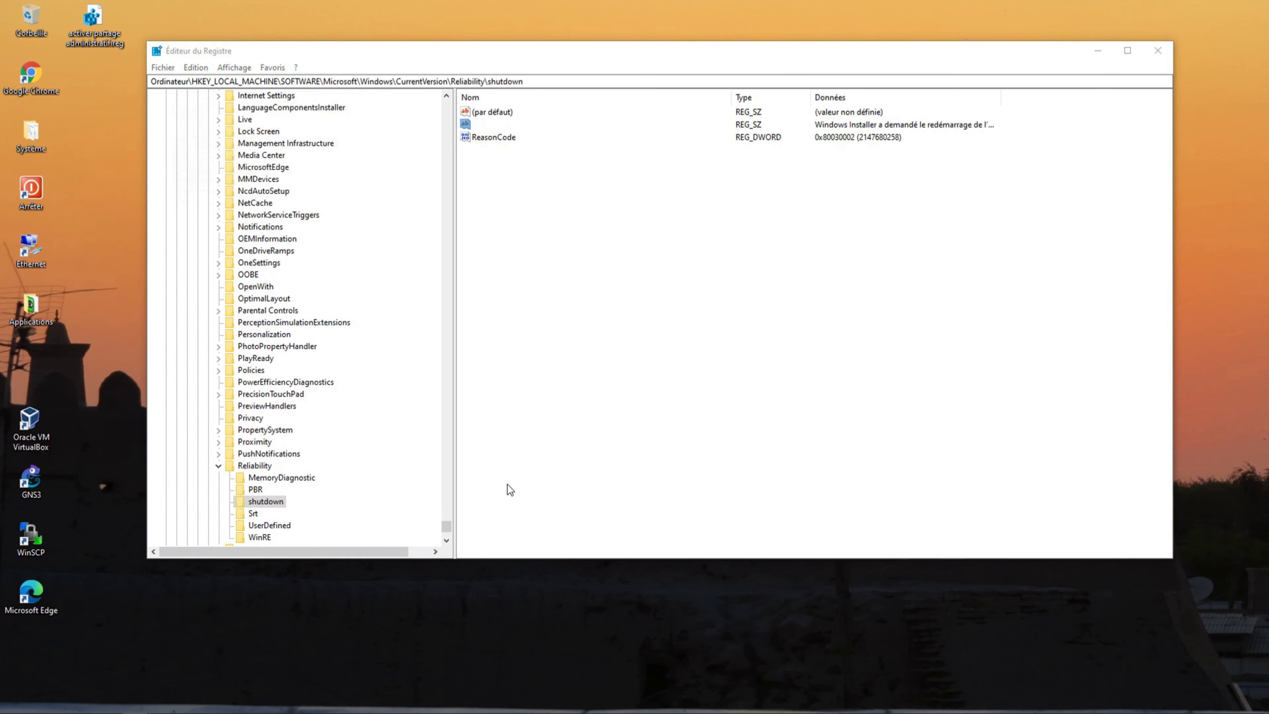
{"action": "key", "text": "F3"}
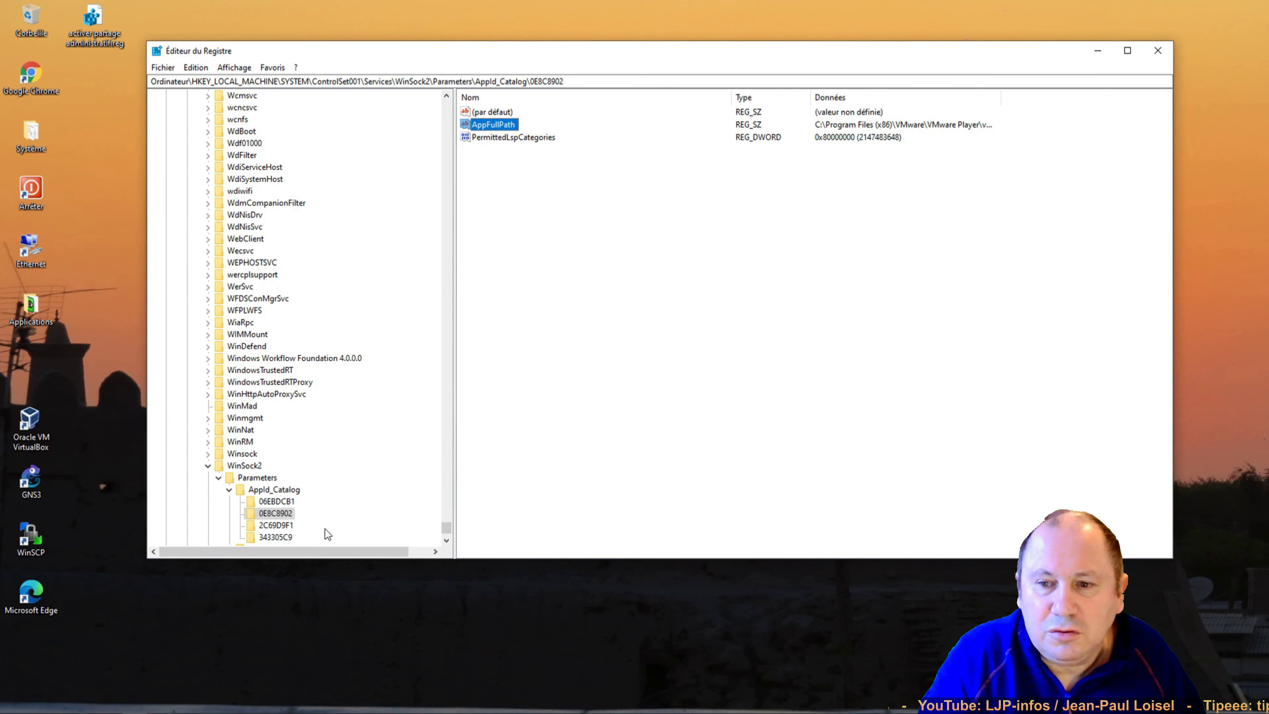
{"action": "key", "text": "F3"}
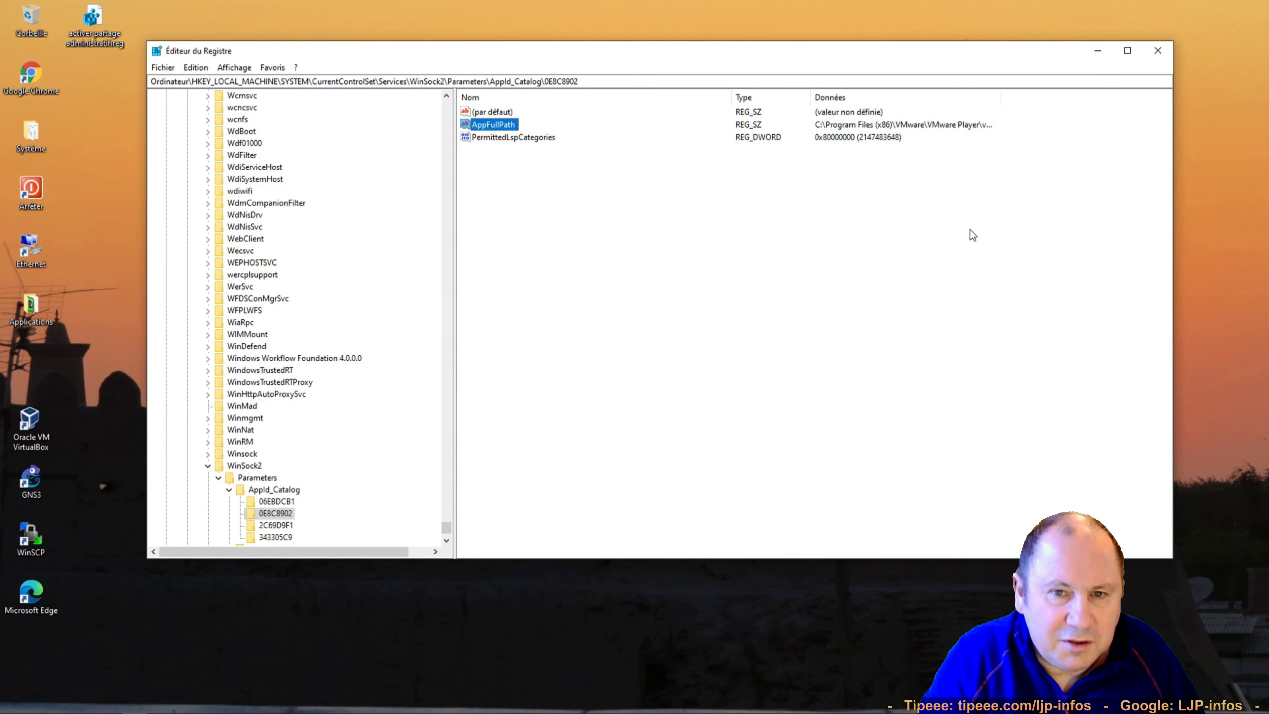
{"action": "left_click", "coordinate": [1161, 56]}
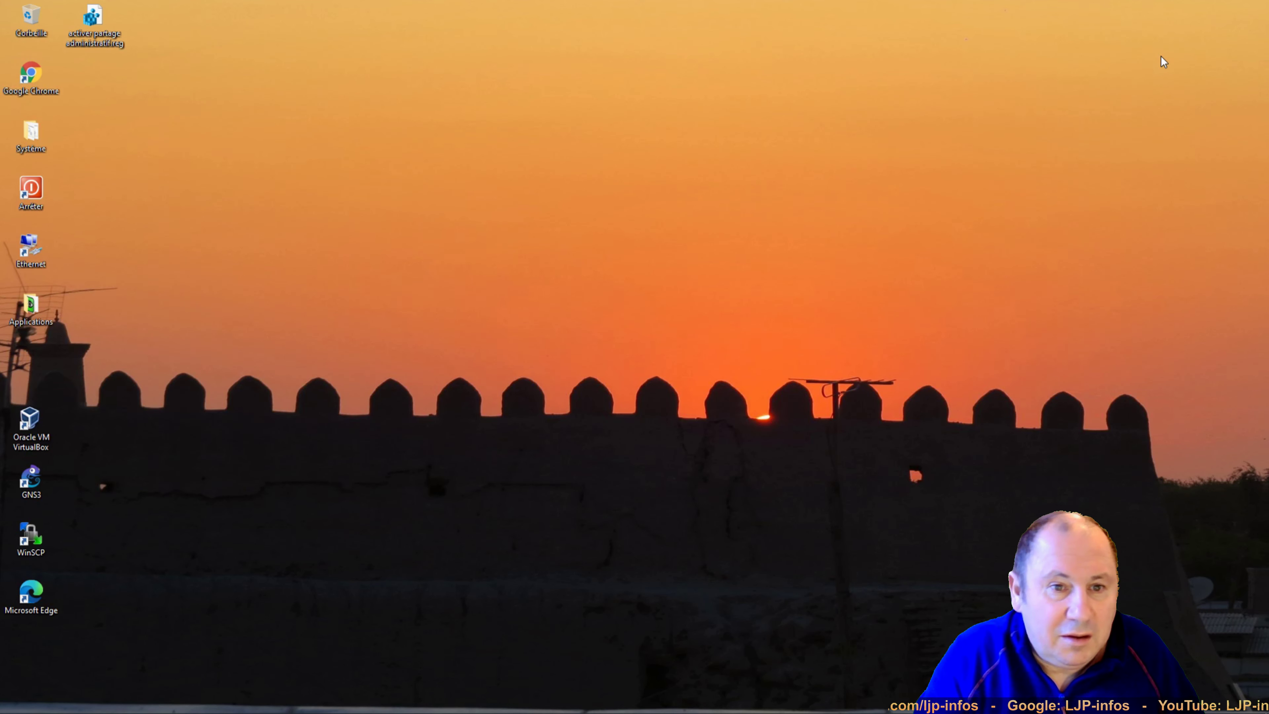